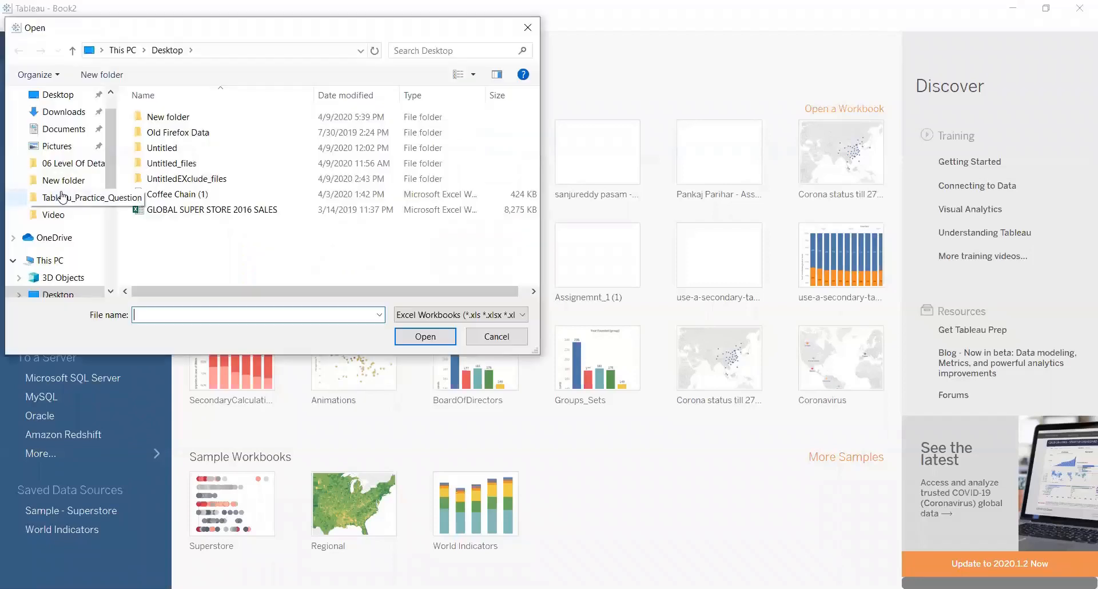
Connect to the GLOBAL SUPER STORE 2016 SALES Excel workbook and add its Orders sheet to the data source.
left_click(201, 212)
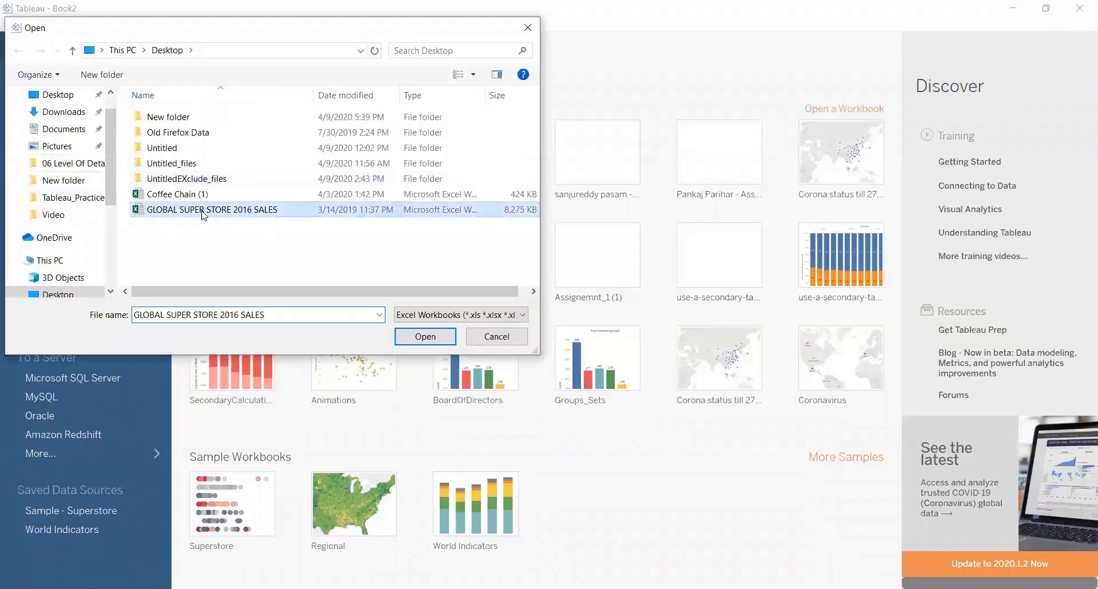
left_click(426, 336)
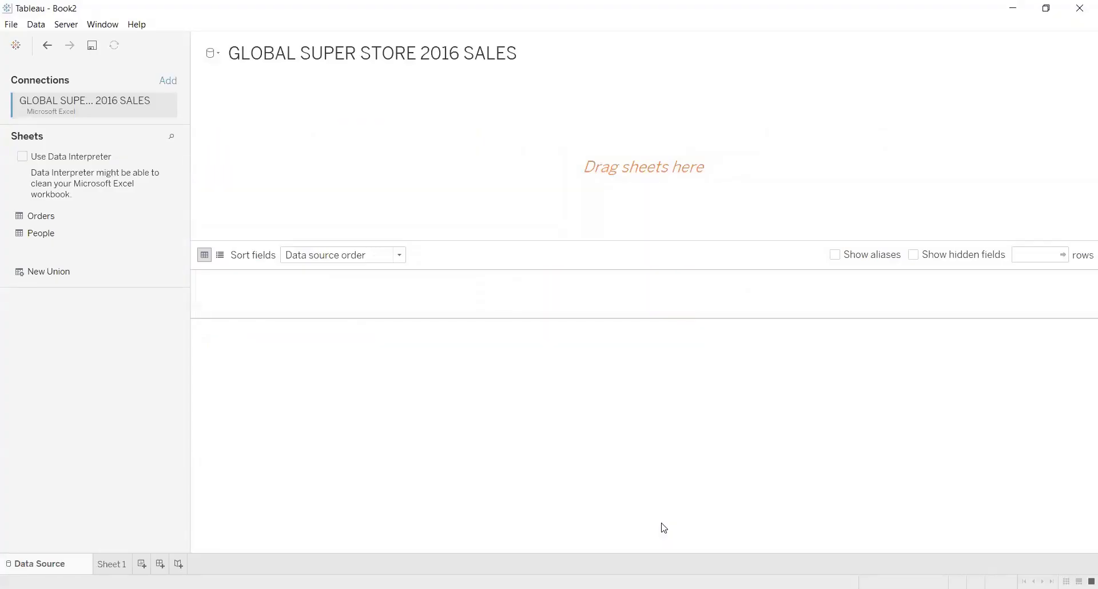
left_click_drag(80, 216, 338, 174)
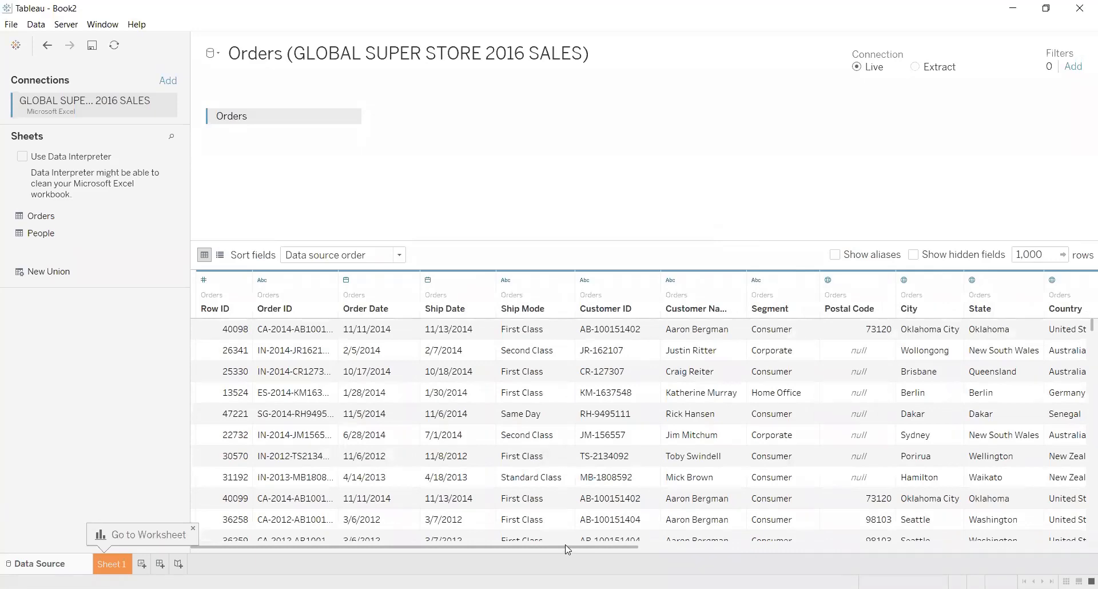
Look through the columns of the Orders table in the data preview.
scroll(662, 559, "right", 3)
scroll(826, 555, "right", 3)
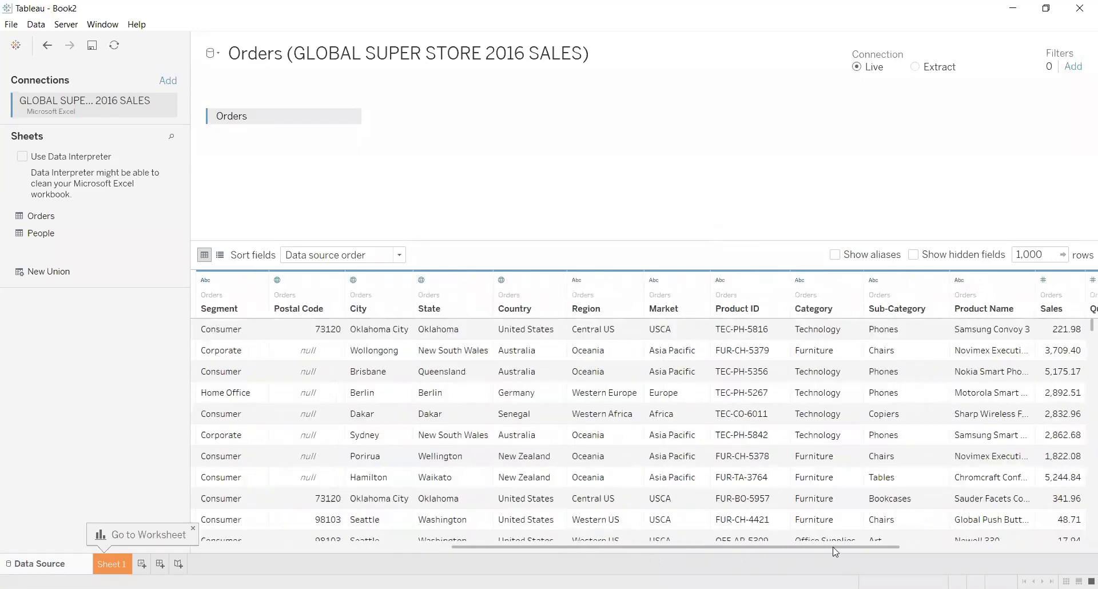
scroll(644, 556, "left", 5)
scroll(563, 563, "left", 1)
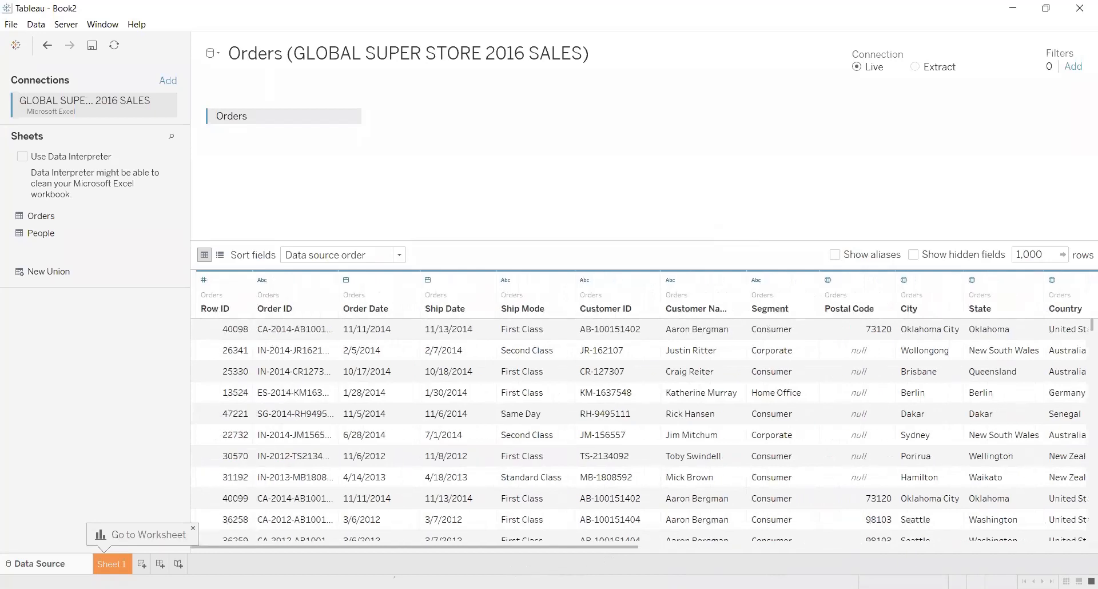
scroll(641, 409, "right", 3)
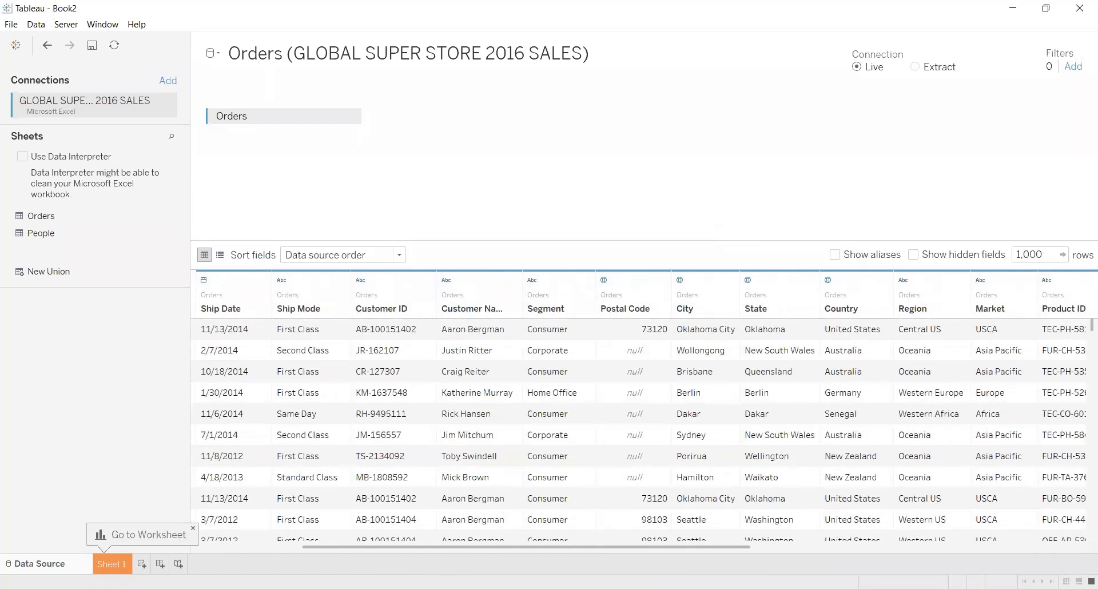
scroll(641, 408, "right", 2)
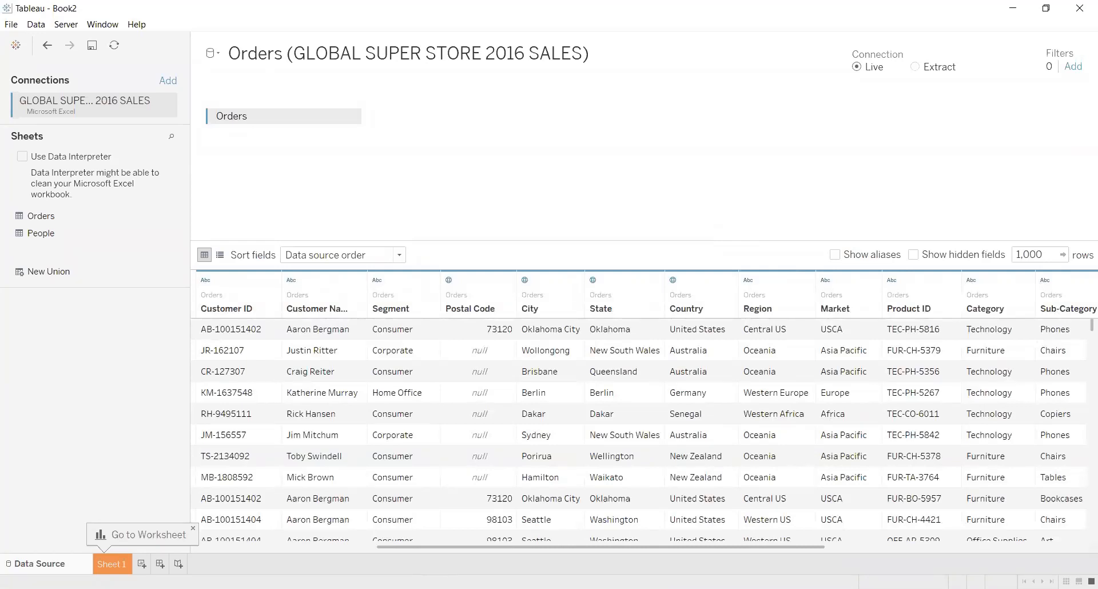
left_click_drag(742, 559, 416, 555)
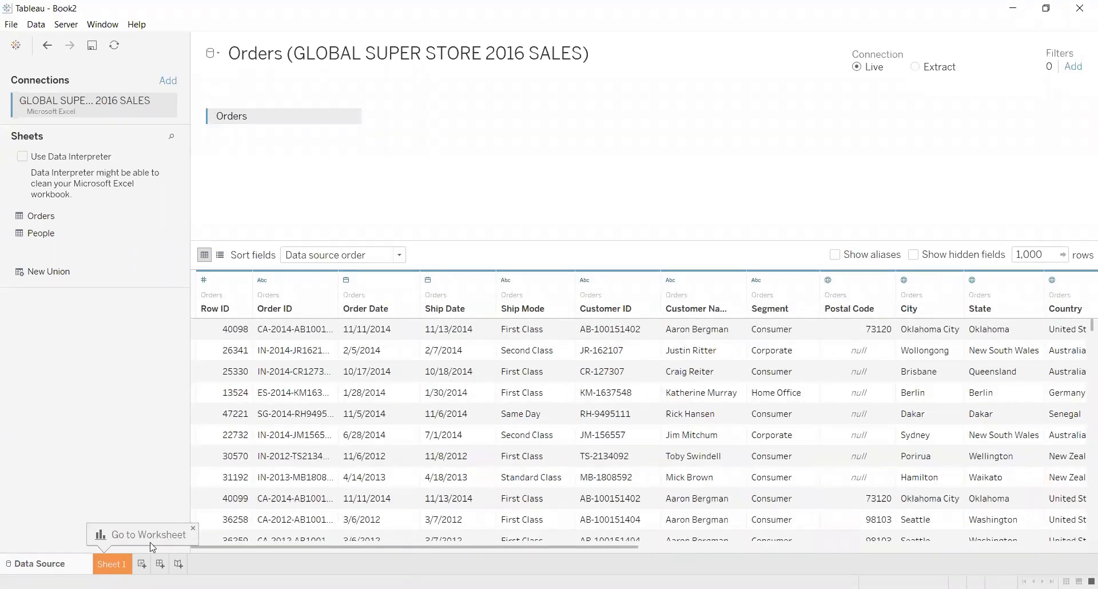
Open Sheet 1 and plot Country and State as geographic points on a map view.
left_click(113, 565)
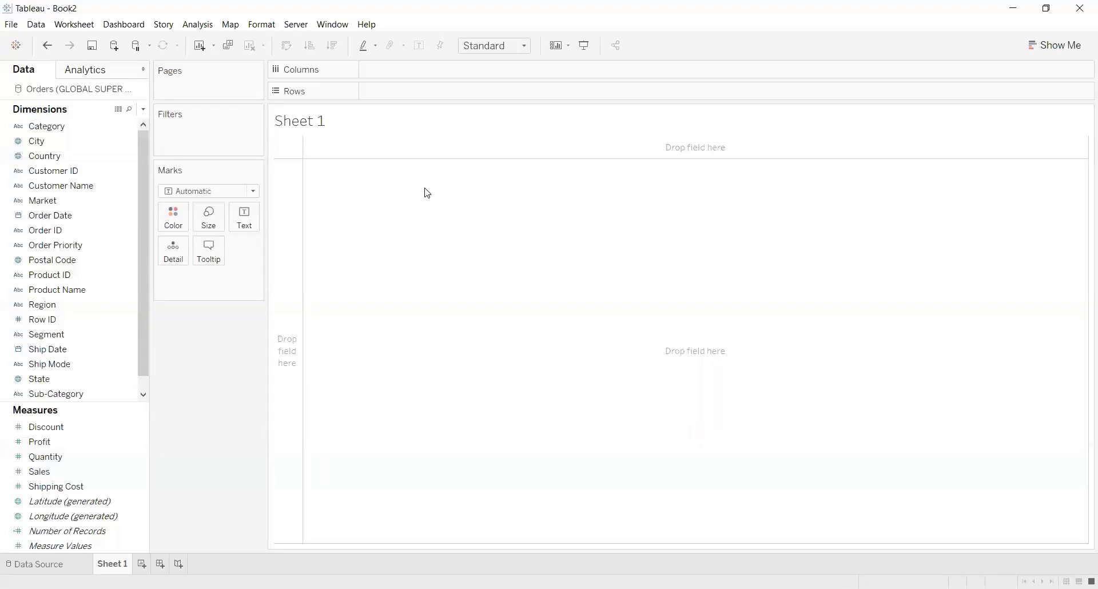
left_click(454, 222)
left_click_drag(451, 217, 452, 218)
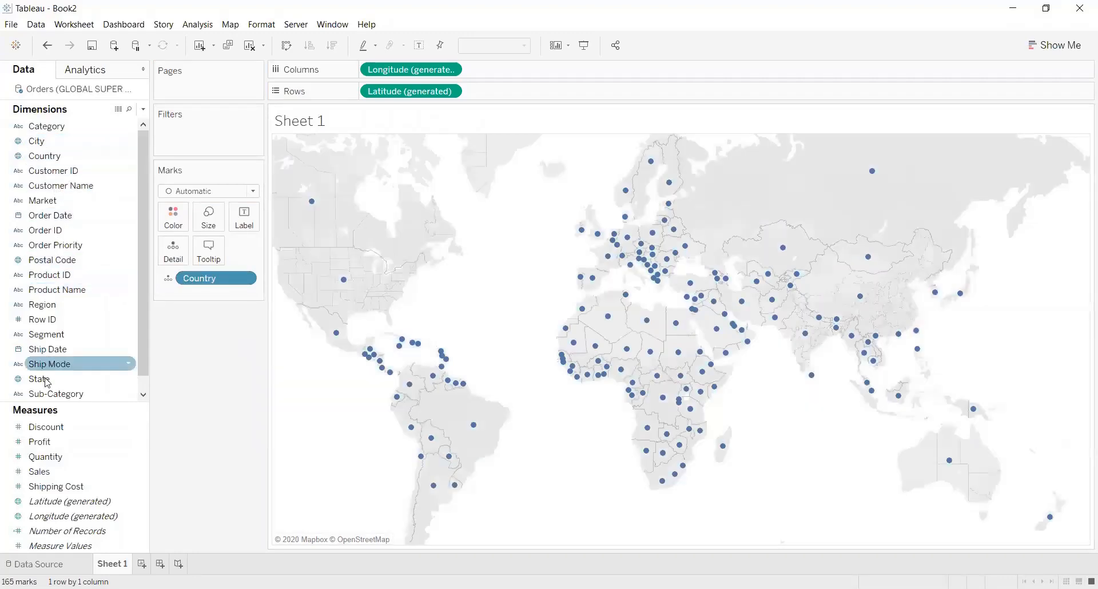
left_click_drag(45, 377, 464, 355)
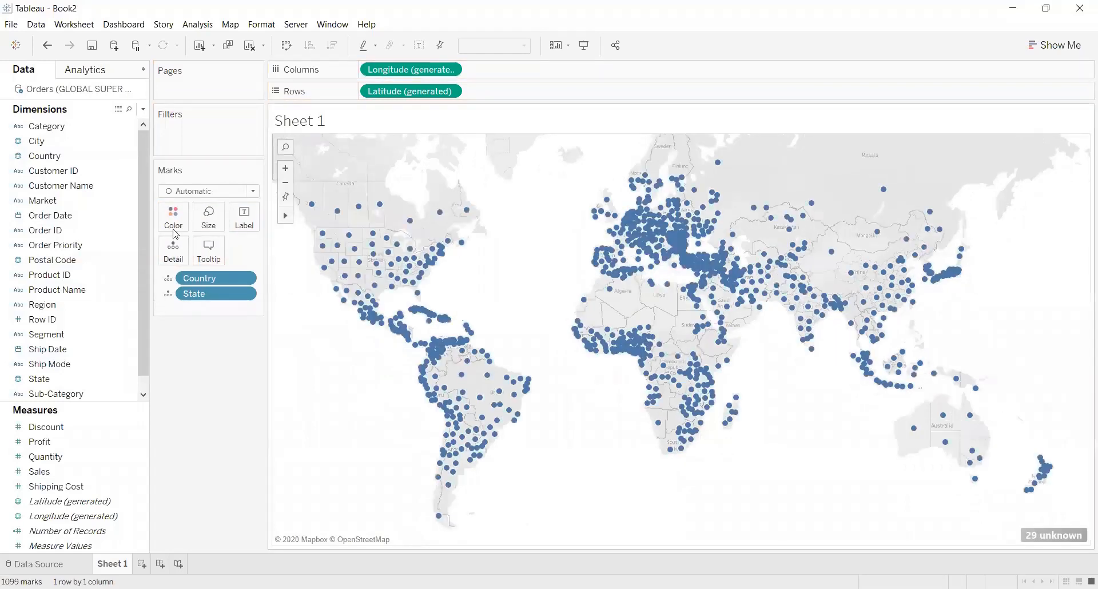
Change the mark type to Map and colour the filled regions by Country.
left_click(252, 192)
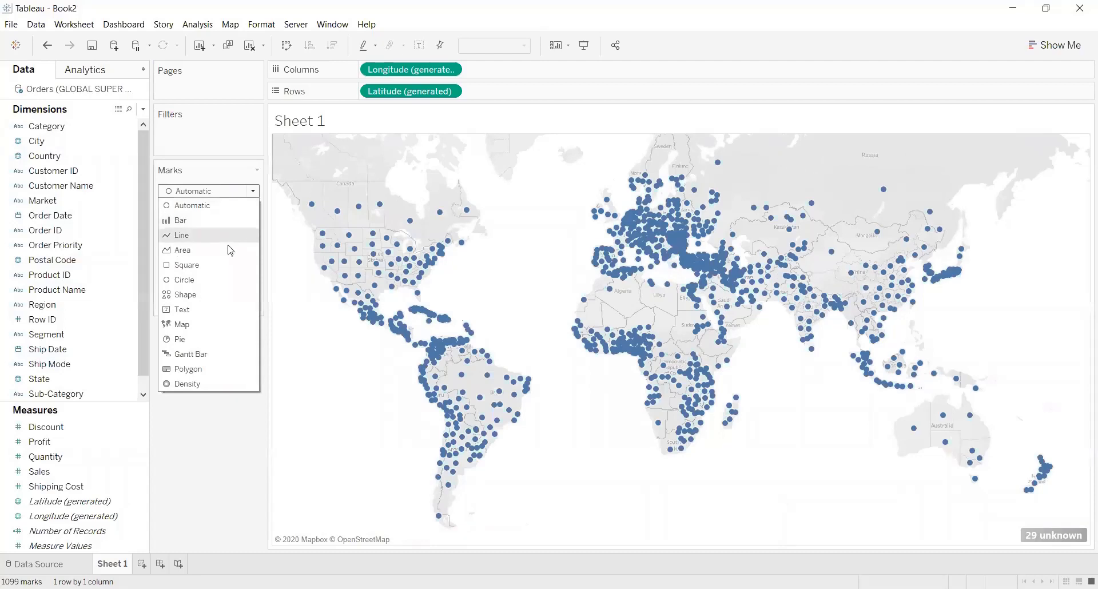
left_click(214, 327)
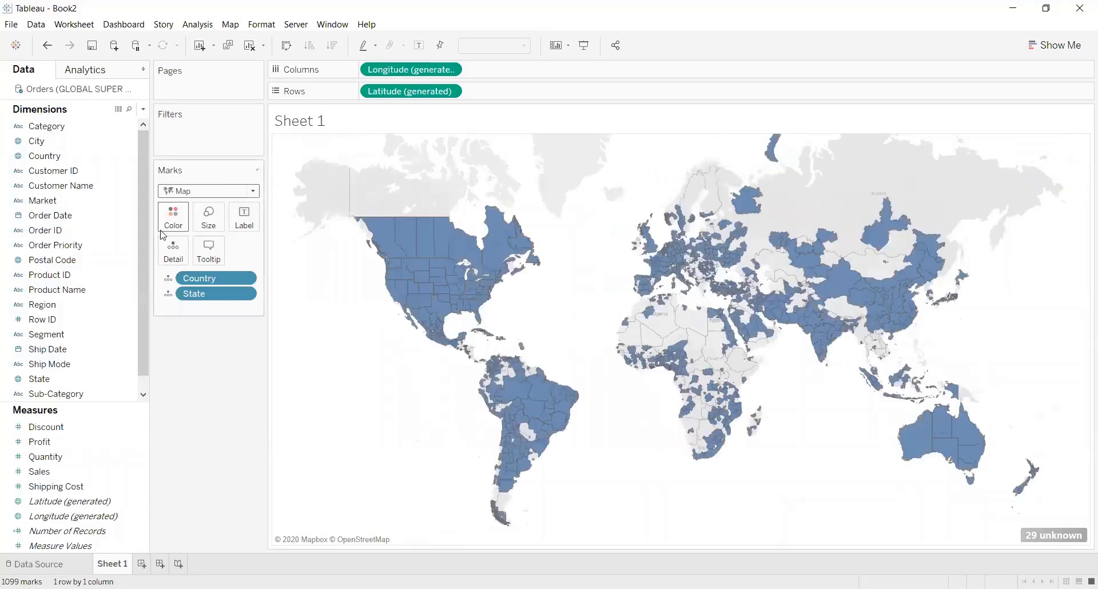
left_click_drag(59, 156, 175, 213)
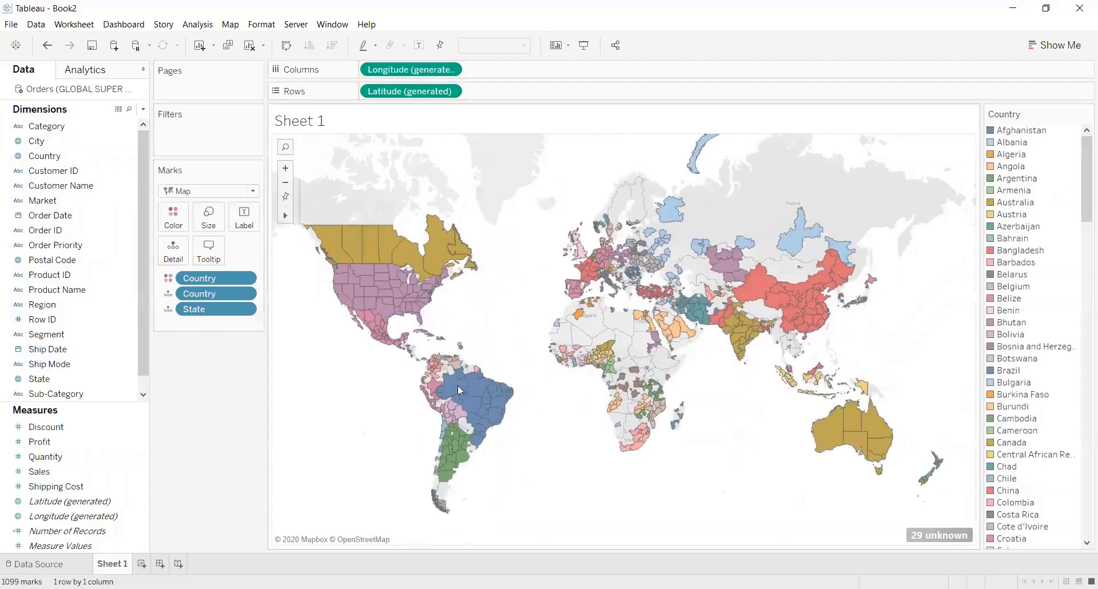
left_click(285, 168)
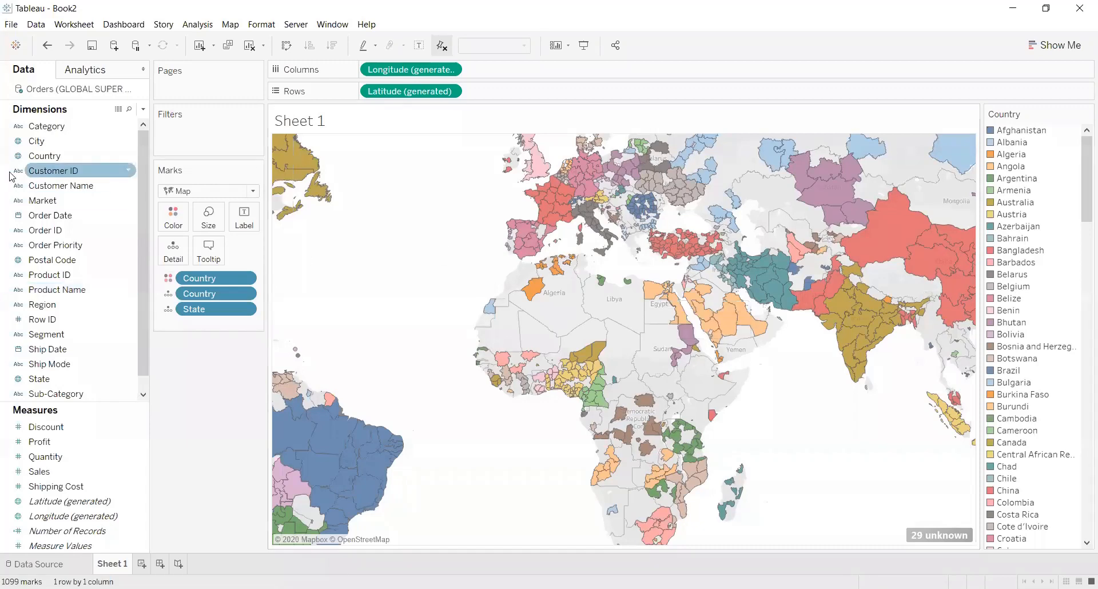
Filter the map by Country to show only Australia and bring it into view.
left_click_drag(65, 158, 201, 136)
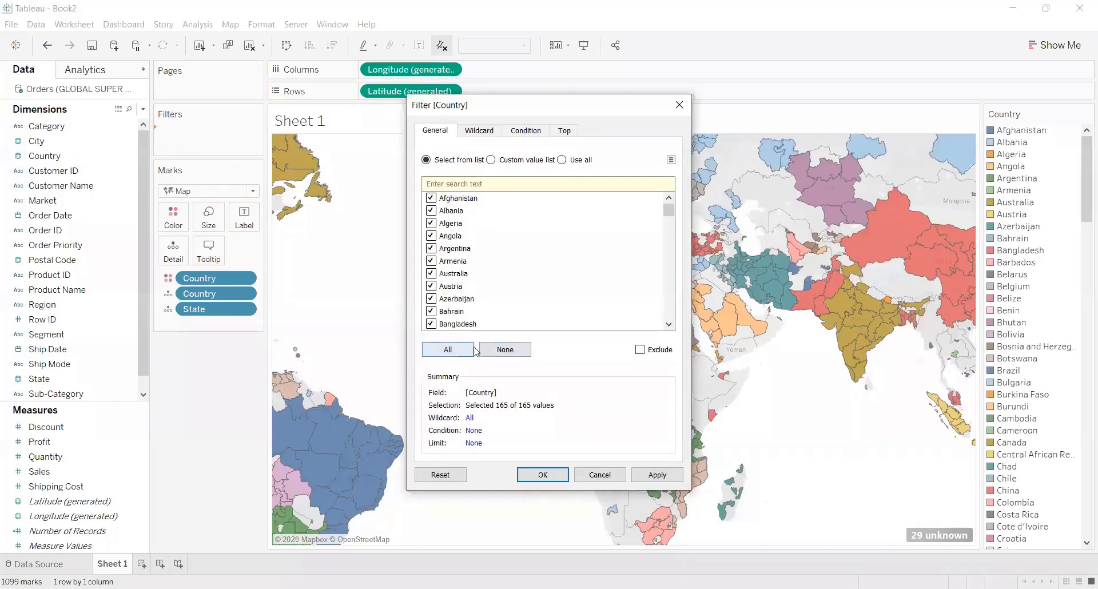
left_click(466, 351)
left_click(496, 355)
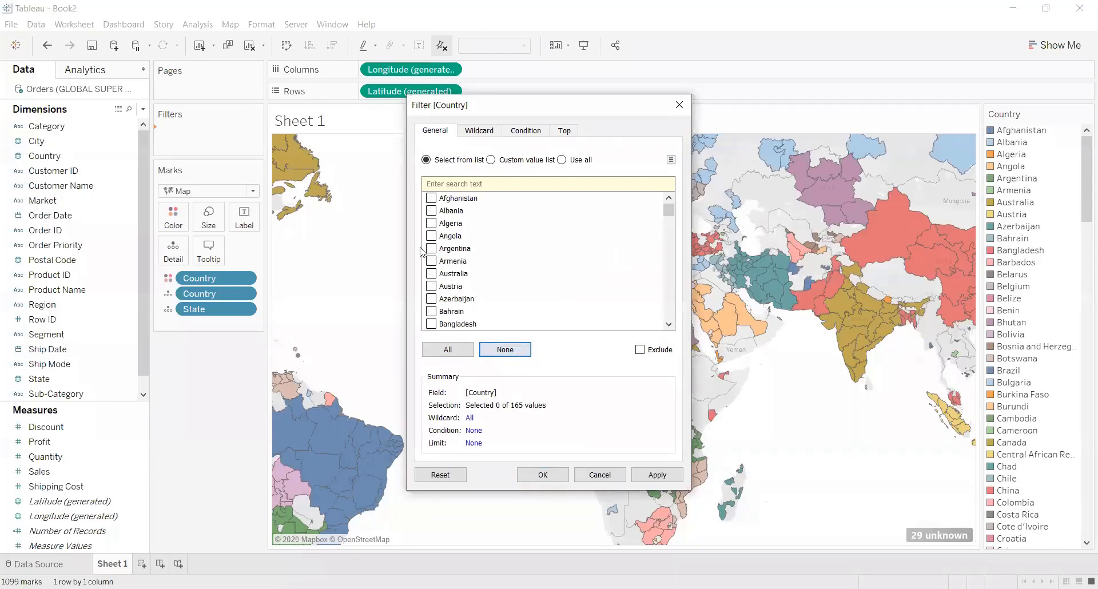
left_click(431, 275)
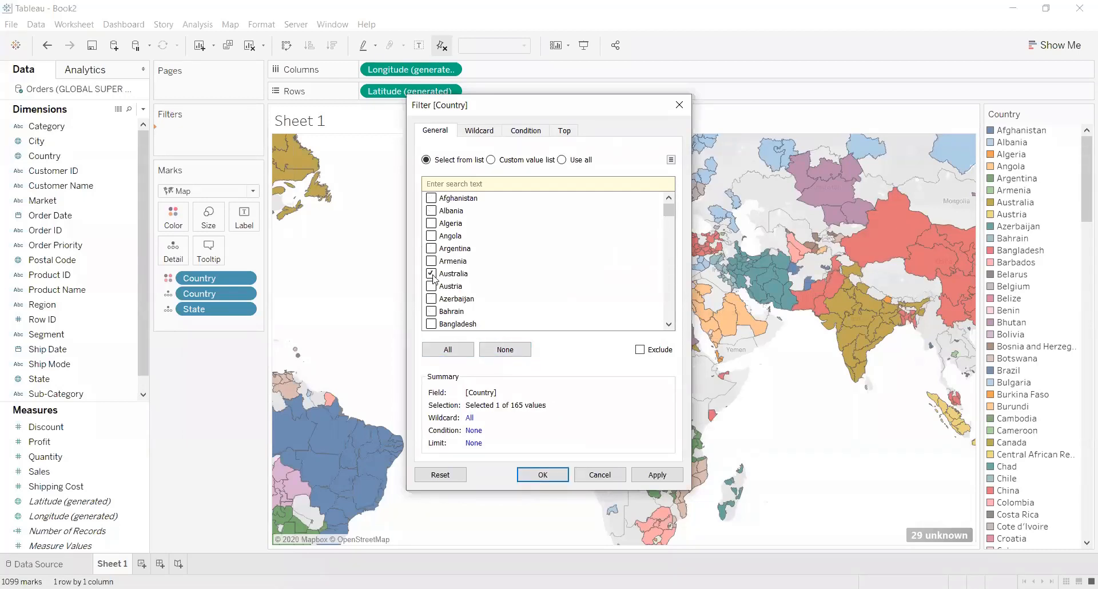
left_click(668, 479)
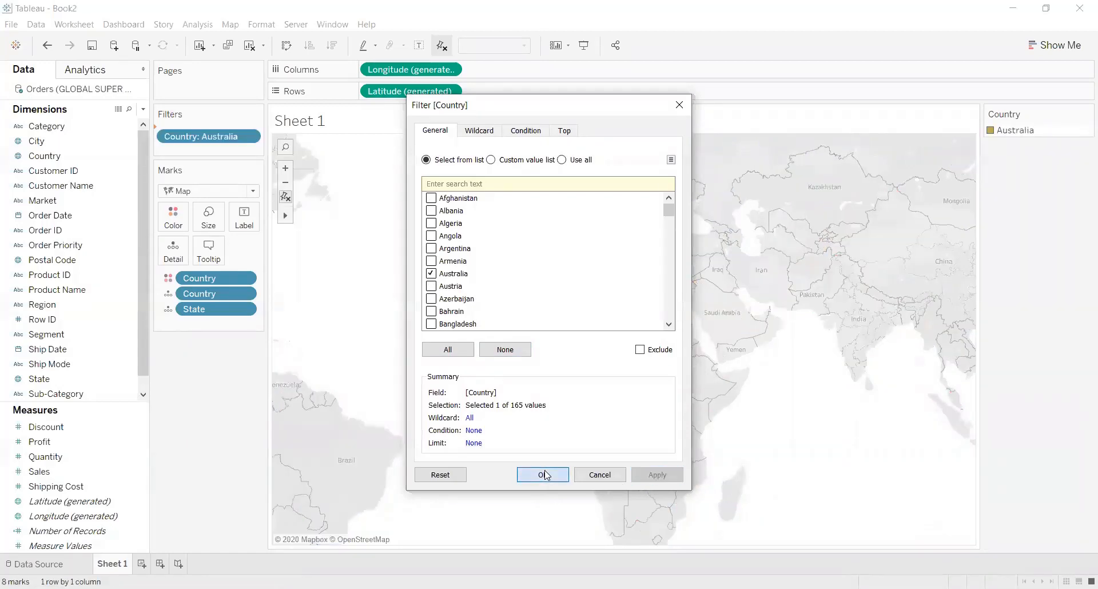
left_click(543, 474)
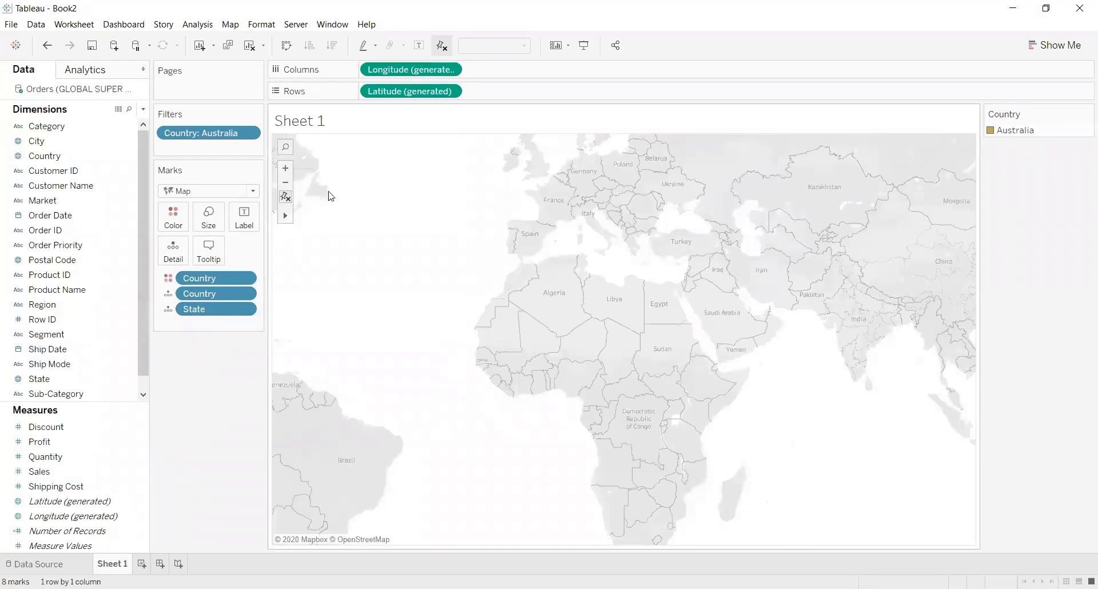
scroll(394, 193, "down", 1)
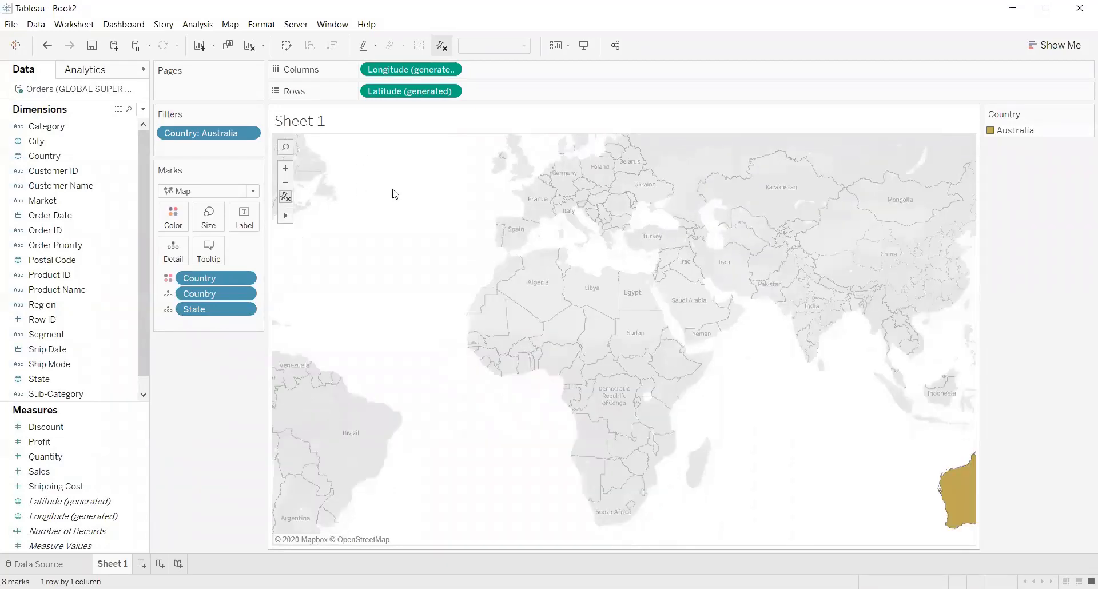
scroll(395, 194, "down", 1)
mouse_move(916, 416)
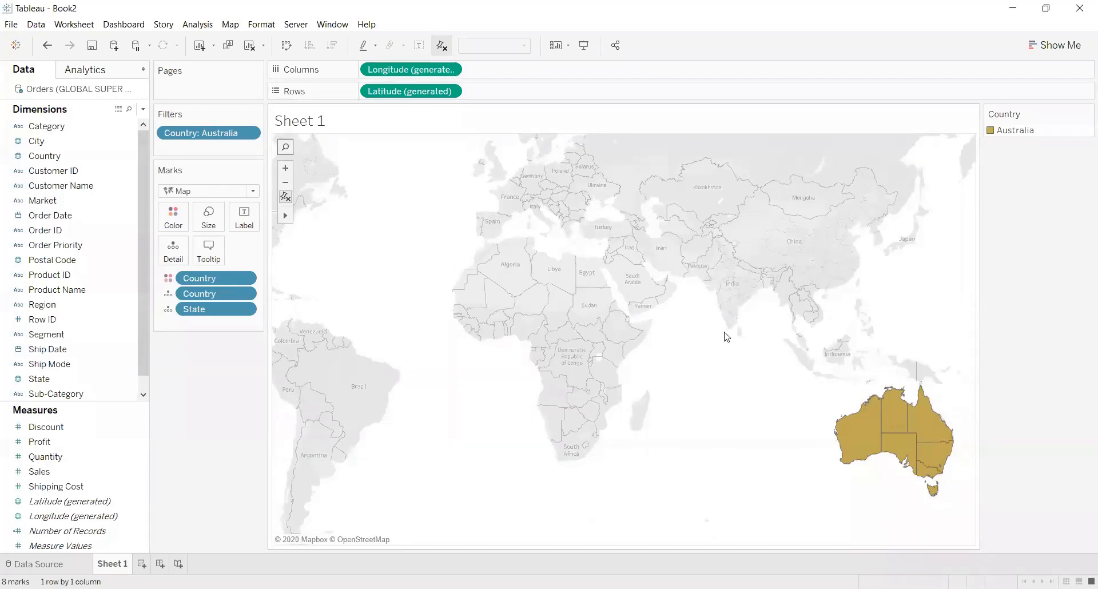
left_click(893, 414)
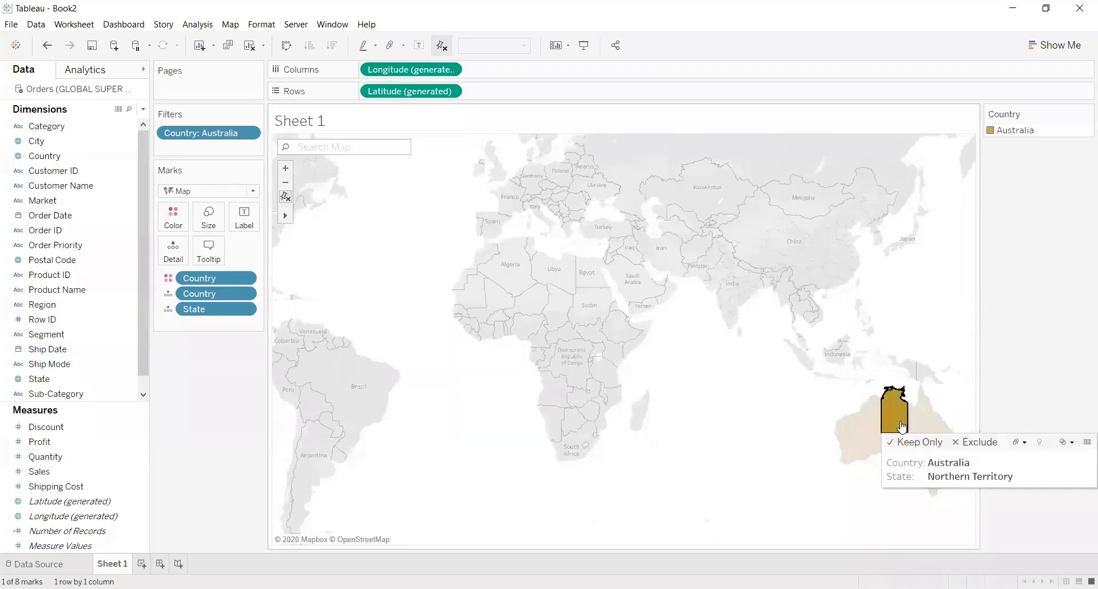
left_click(916, 312)
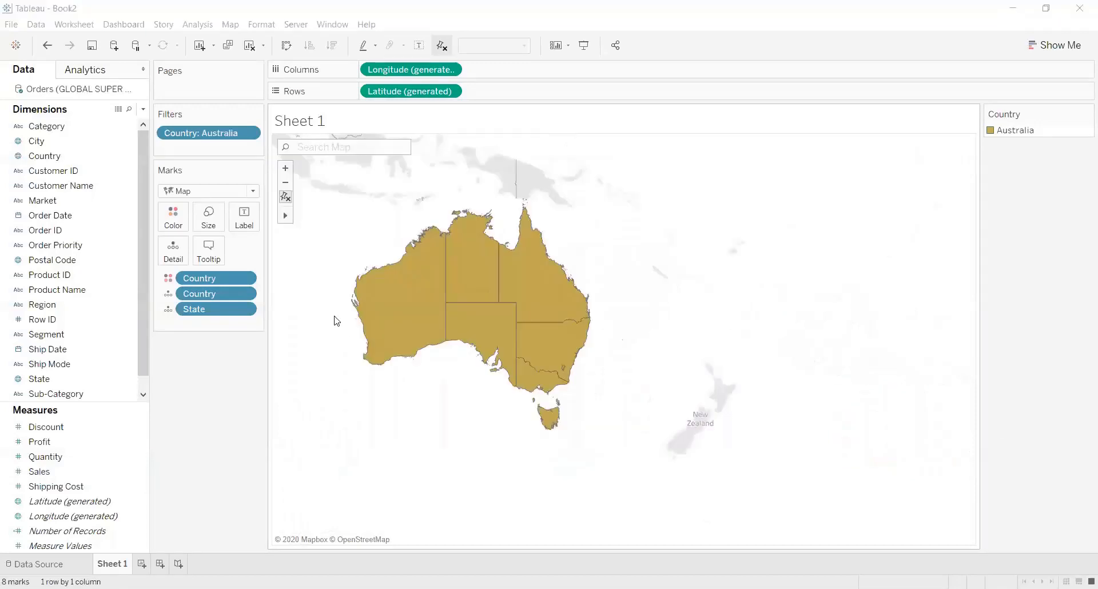
Colour the Australian map by State instead of Country.
left_click(73, 334)
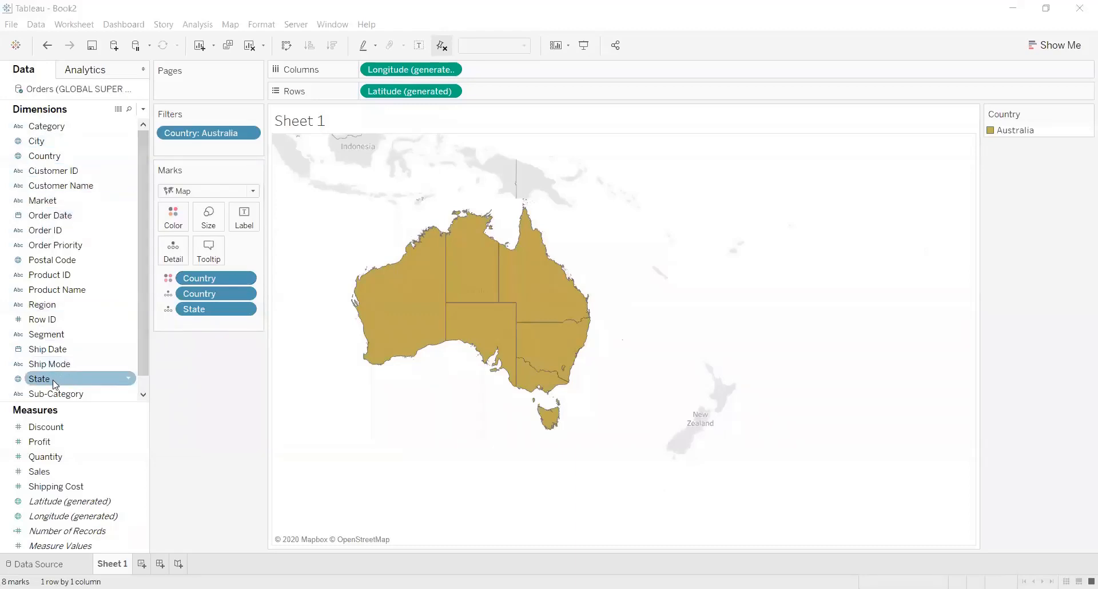
left_click_drag(55, 380, 174, 221)
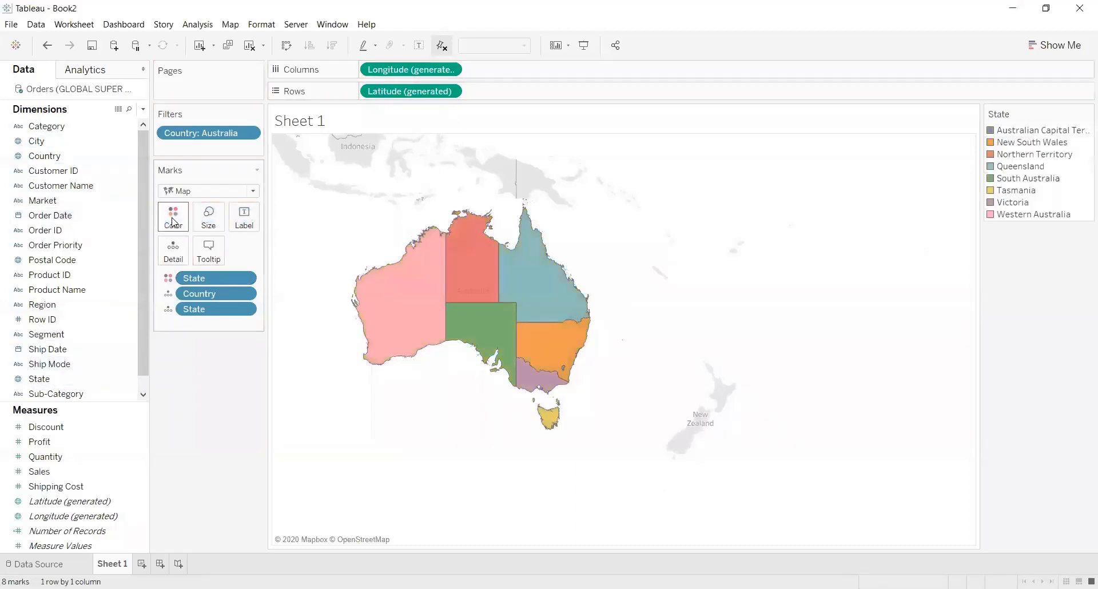
left_click(174, 222)
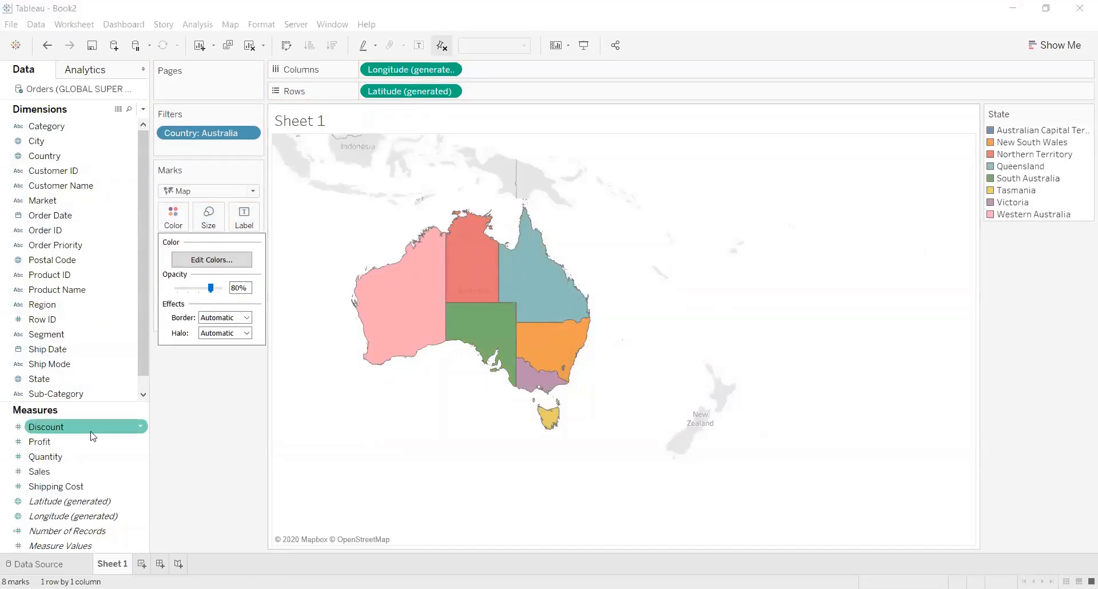
Label each state on the map with Sales, aggregated as the average.
left_click_drag(49, 469, 244, 220)
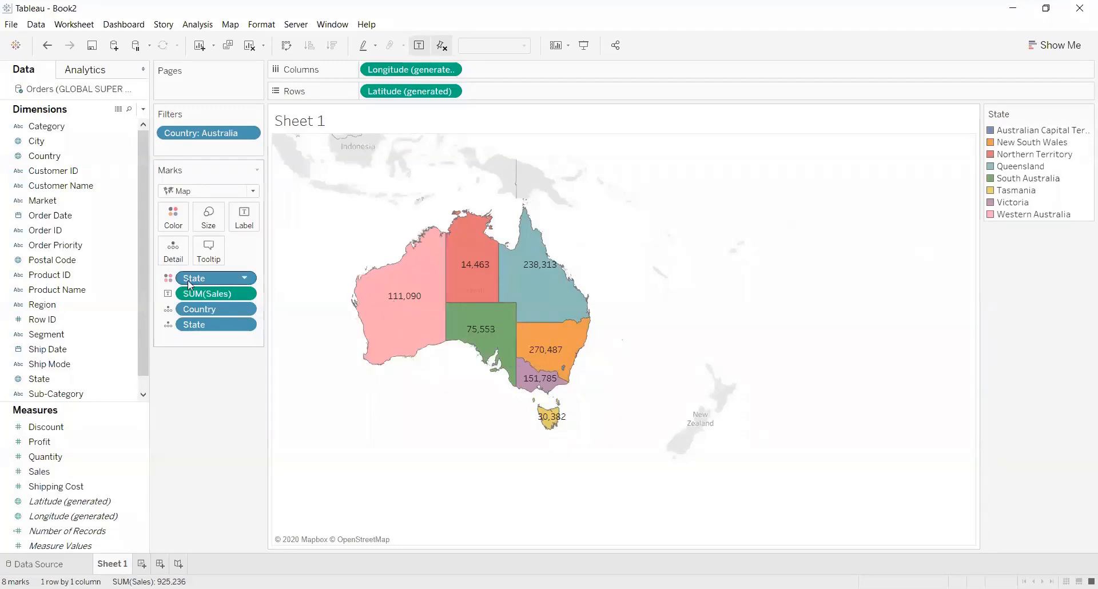
left_click(246, 294)
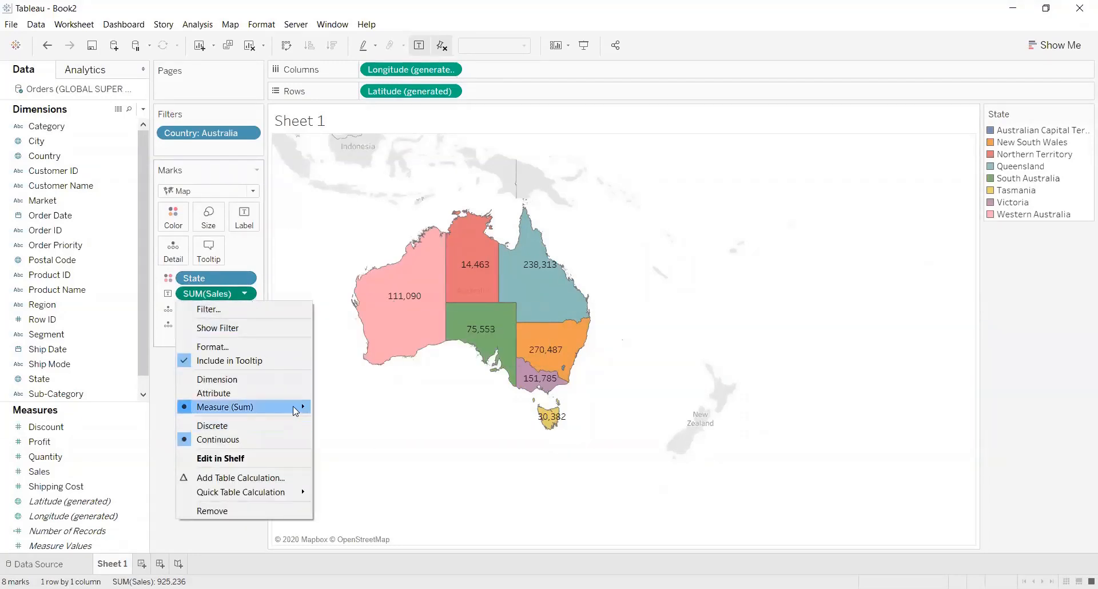
mouse_move(296, 408)
left_click(349, 422)
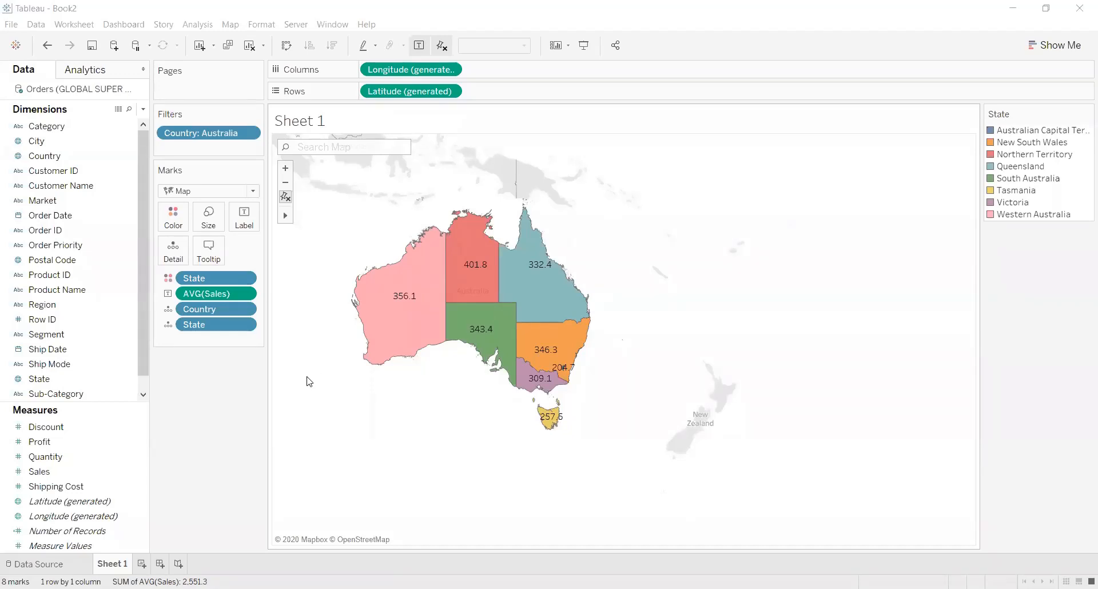
Add City to the map's level of detail so the average Sales labels break down by city.
mouse_move(366, 294)
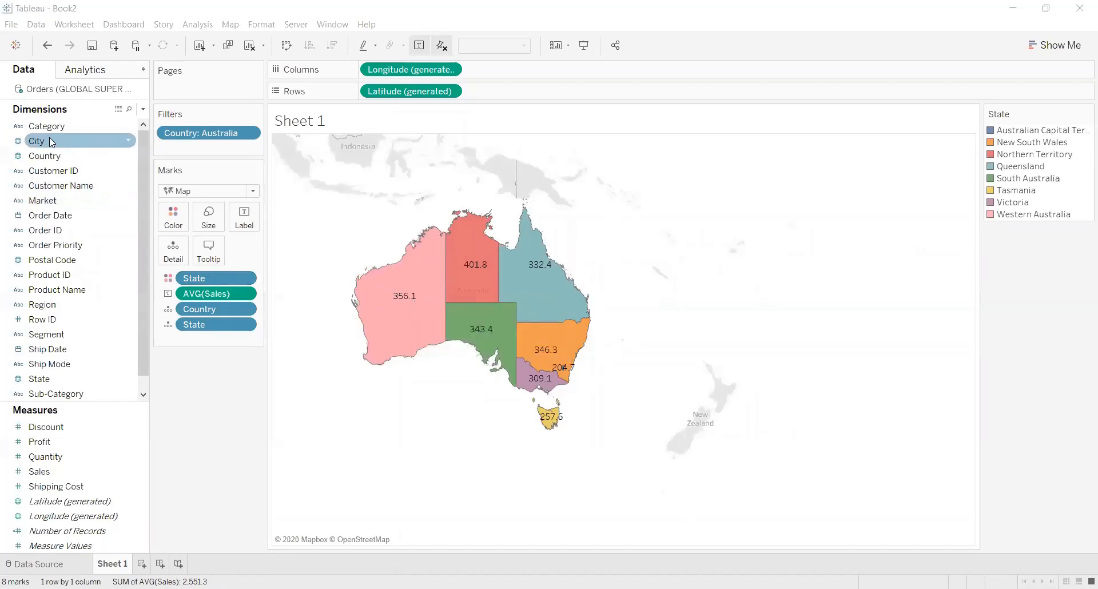
left_click_drag(49, 137, 179, 249)
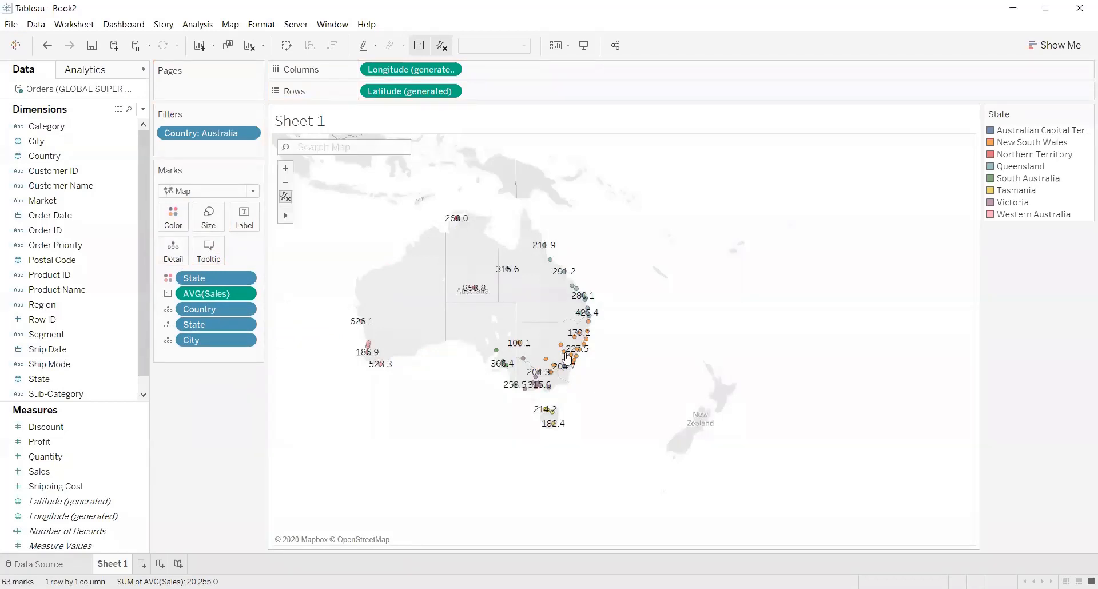
mouse_move(566, 355)
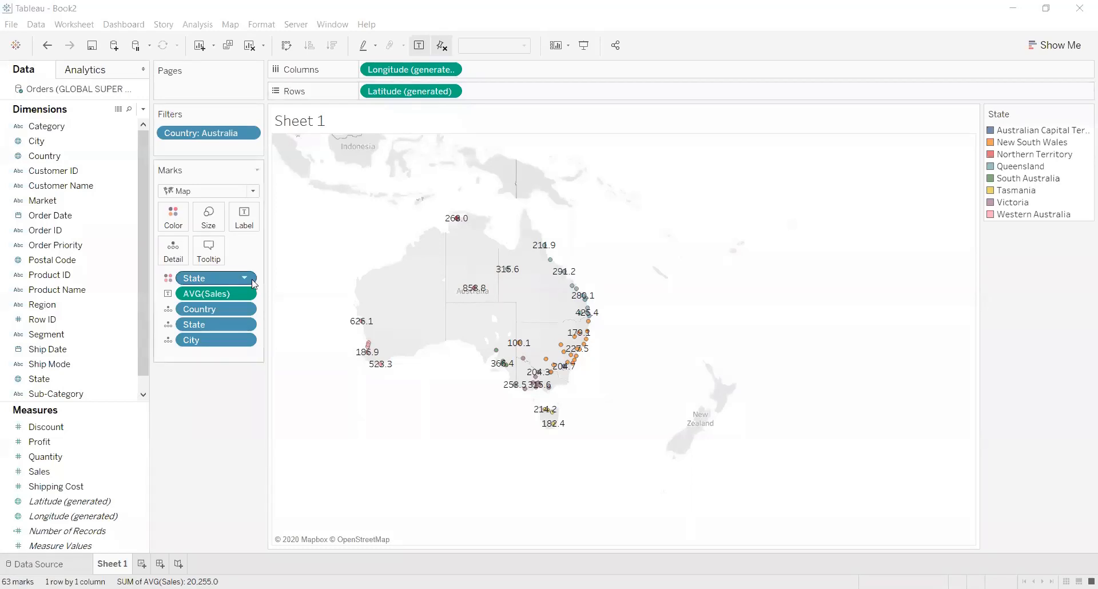
Create a new worksheet listing Country, State and City as rows, adding all members of State.
left_click(142, 564)
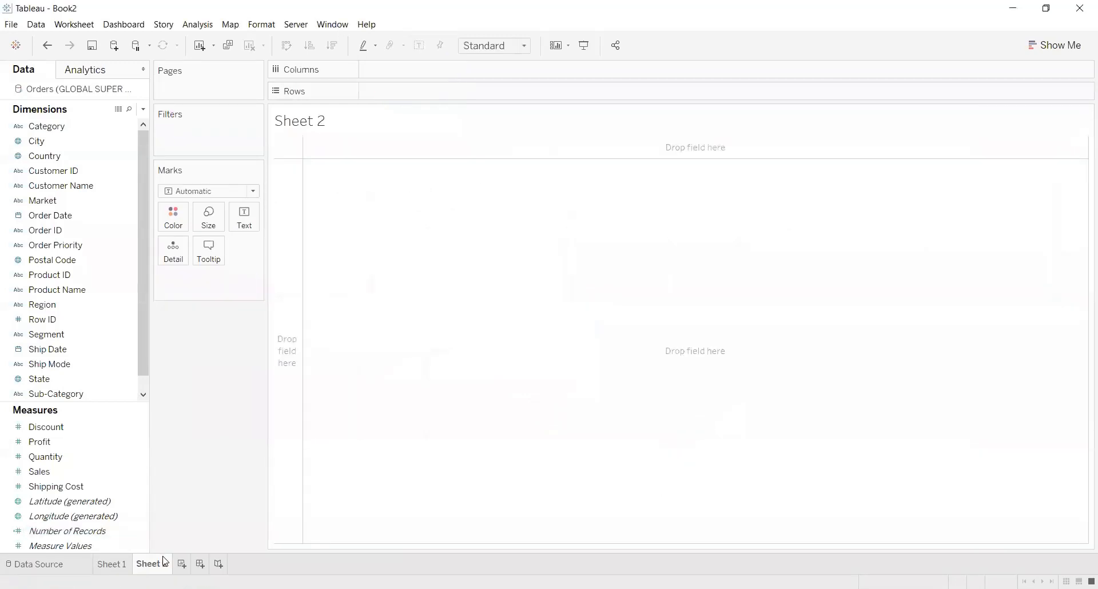
mouse_move(164, 561)
left_click_drag(70, 154, 451, 91)
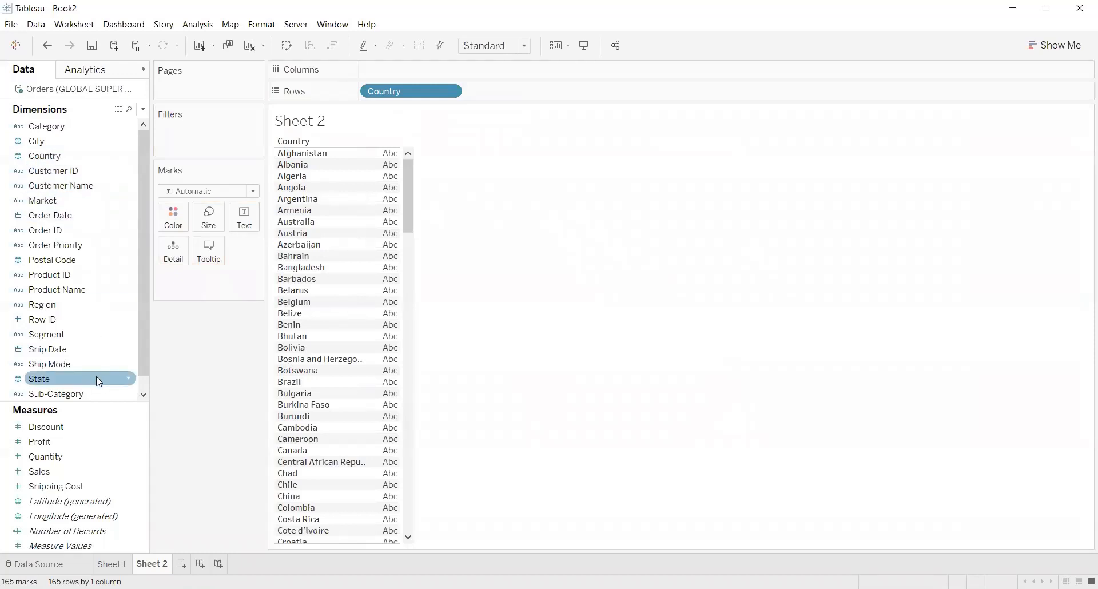
left_click_drag(96, 376, 613, 90)
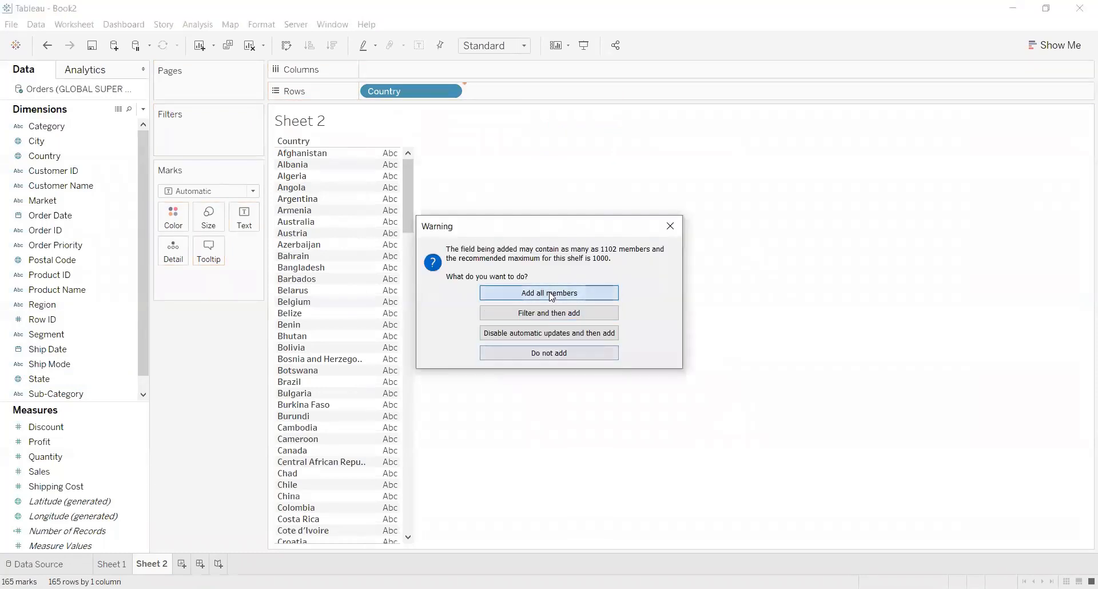
left_click(552, 297)
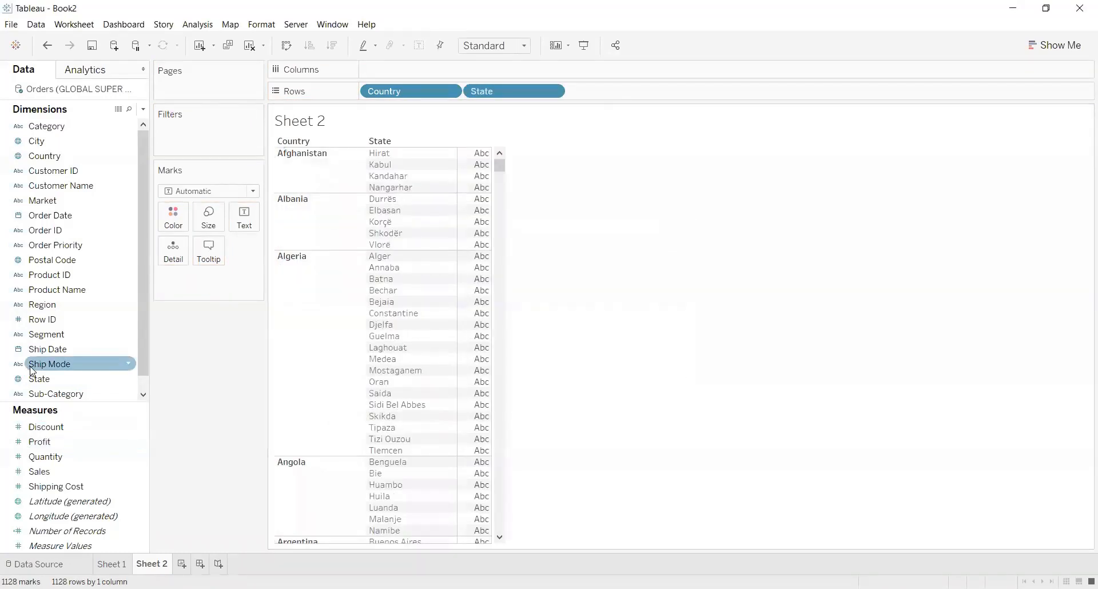
left_click_drag(73, 141, 652, 96)
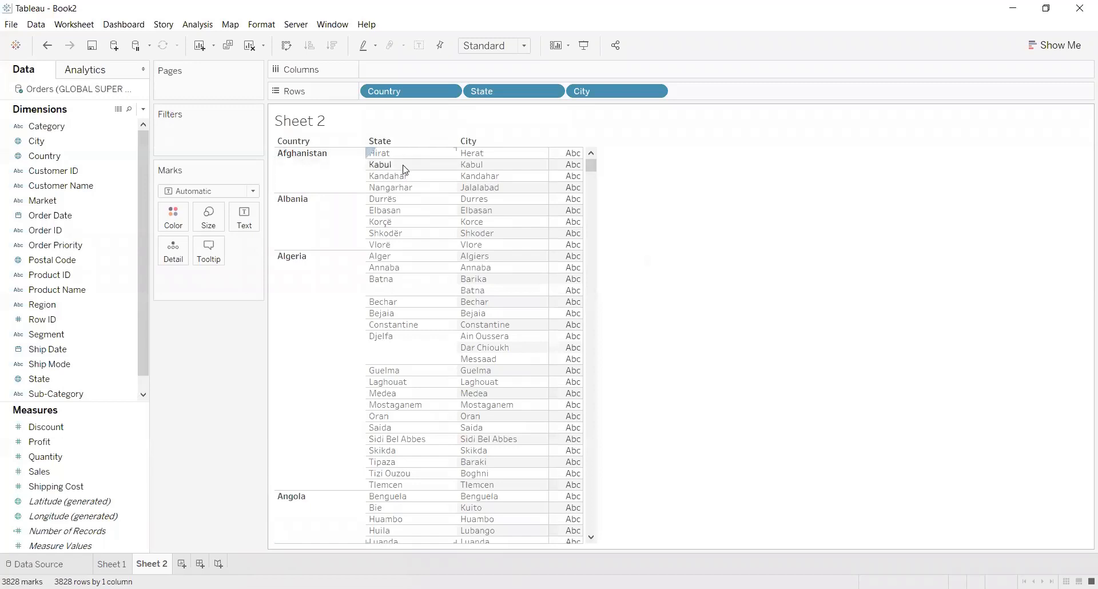
Show Sales as the table's text values, aggregated as AVG(Sales) for each city.
left_click(50, 440)
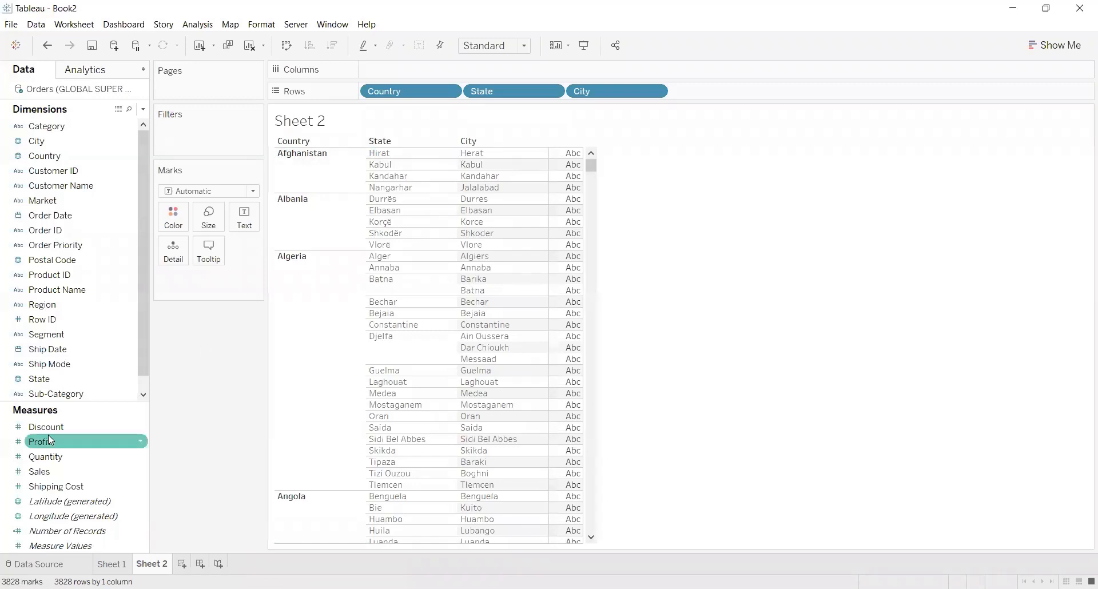
left_click(53, 473)
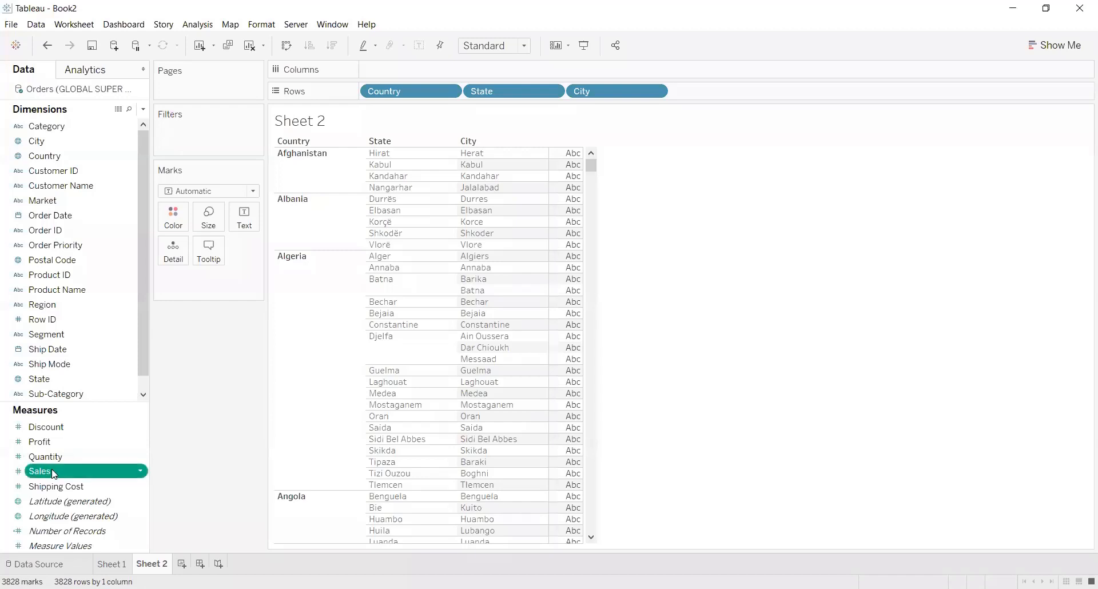
left_click_drag(53, 473, 246, 214)
left_click(518, 235)
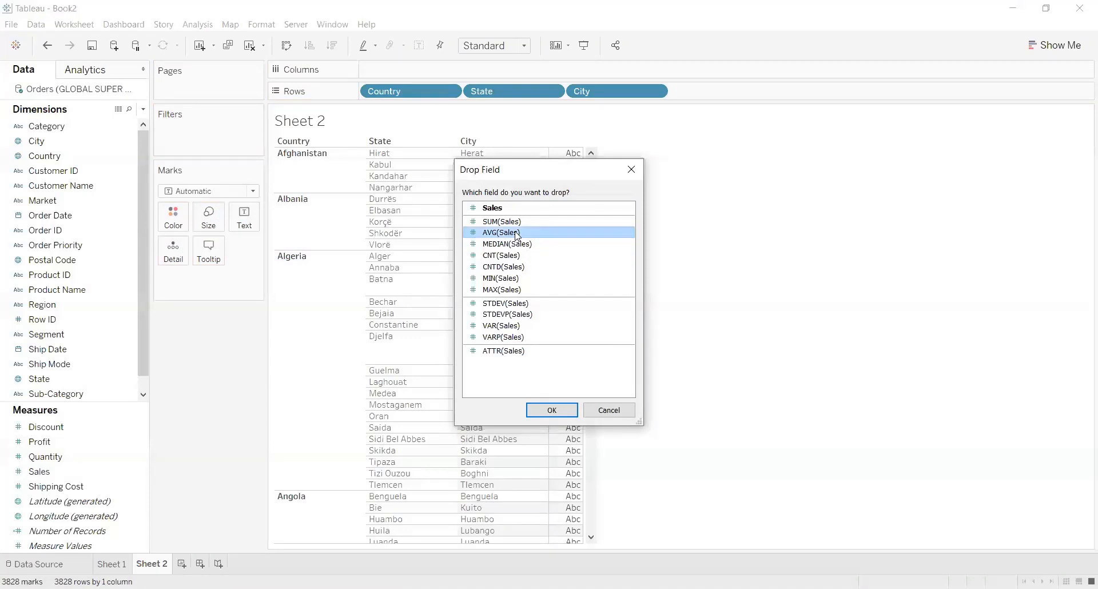
left_click(552, 410)
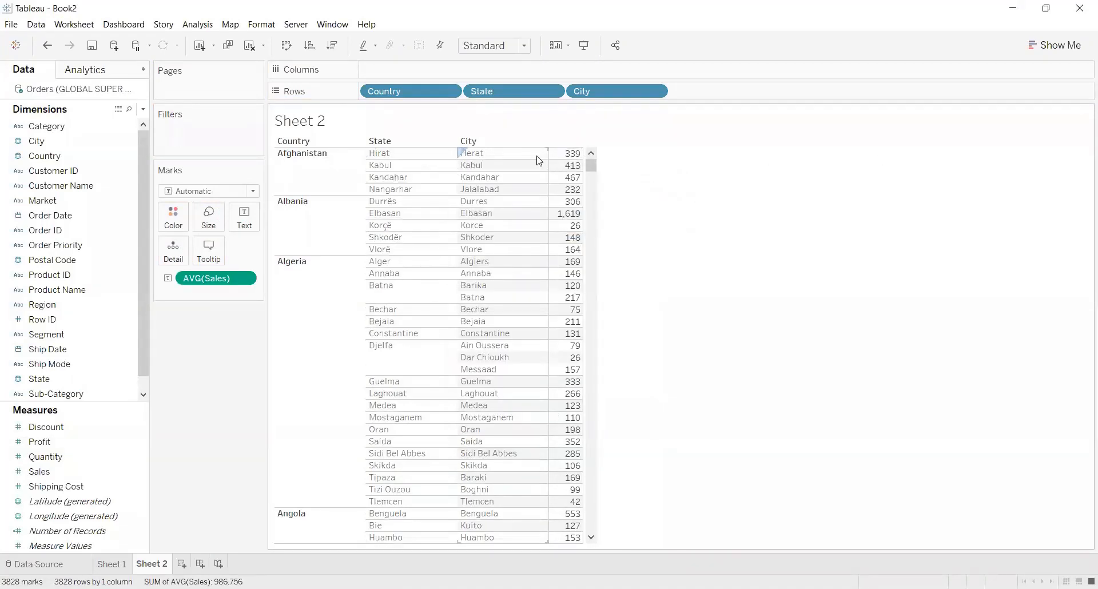
mouse_move(570, 158)
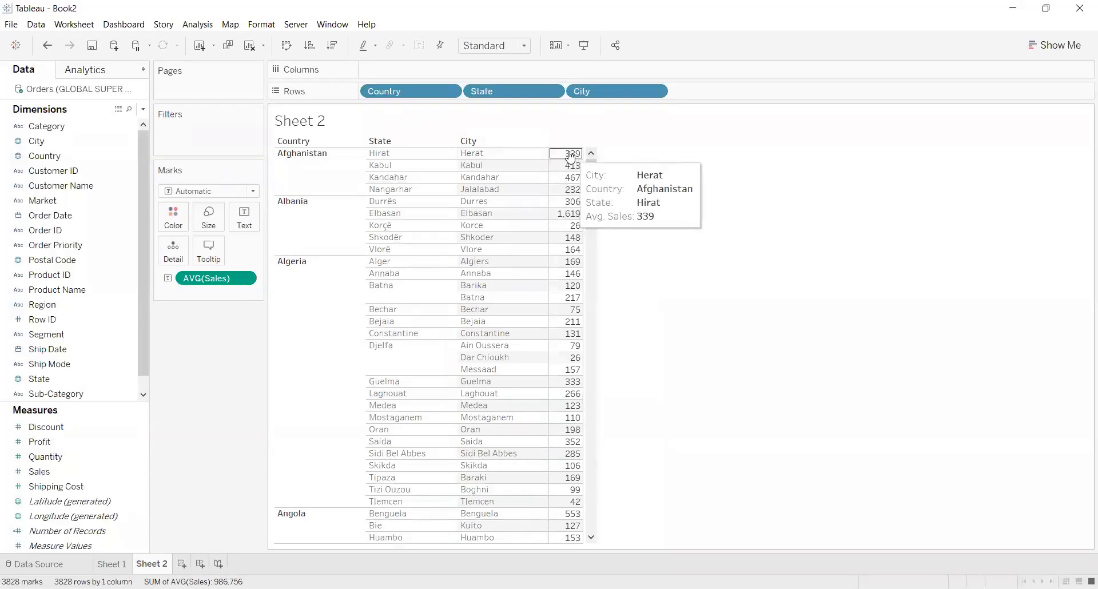
left_click(490, 158)
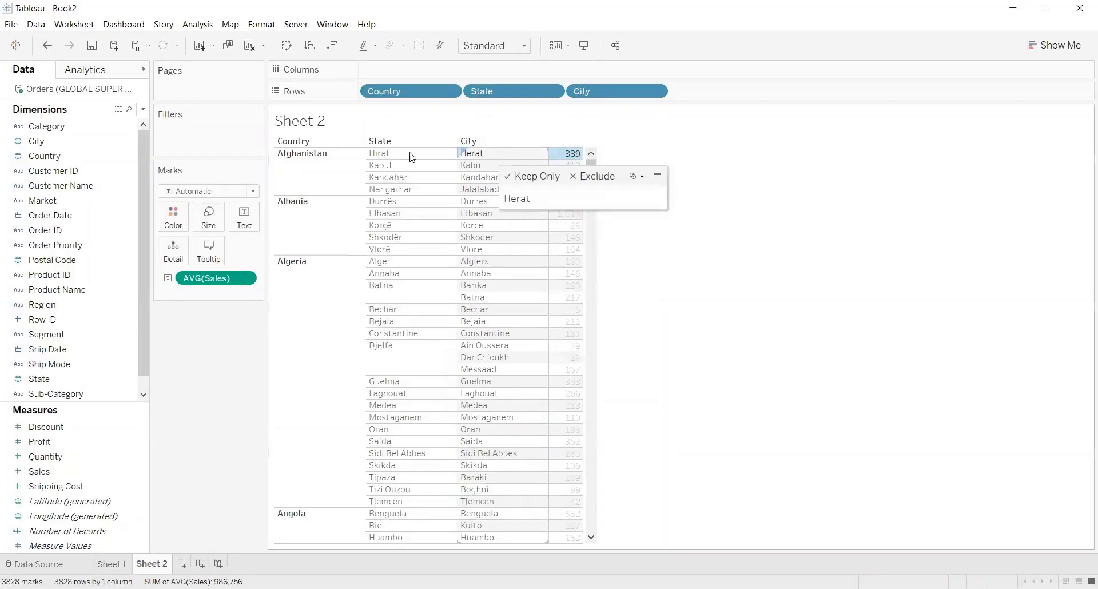
left_click(699, 188)
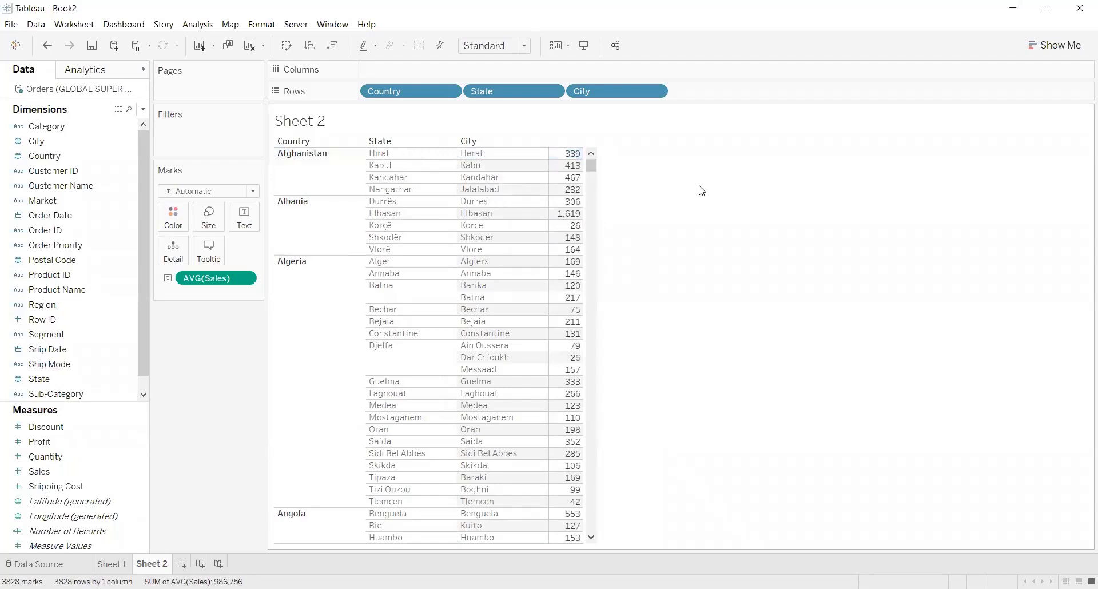
mouse_move(573, 157)
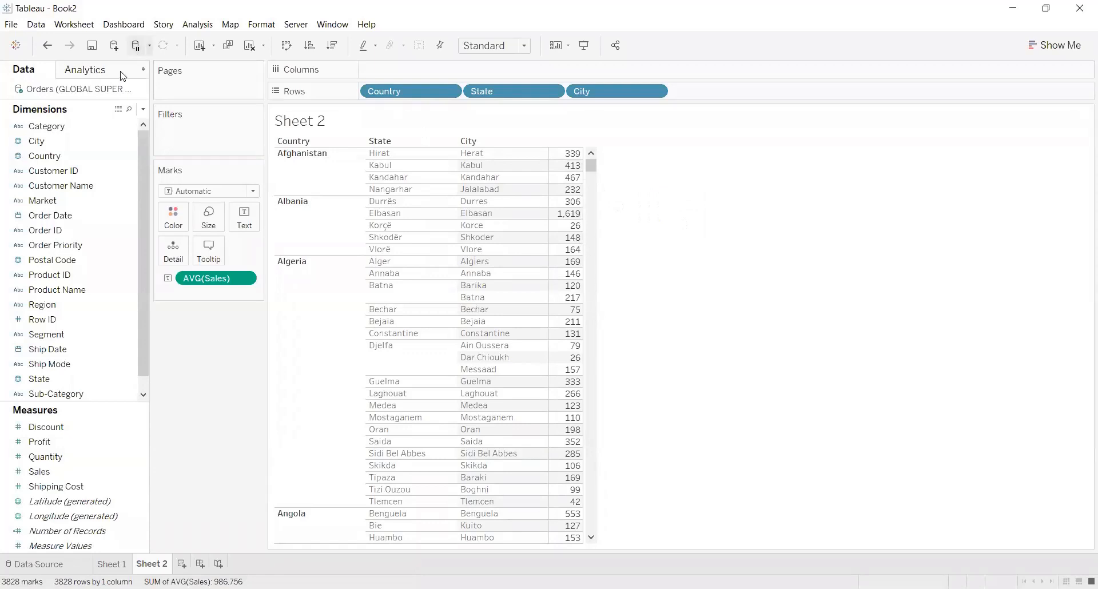
Create a new calculated field and name it Include-City.
left_click_drag(149, 108, 147, 108)
left_click(142, 112)
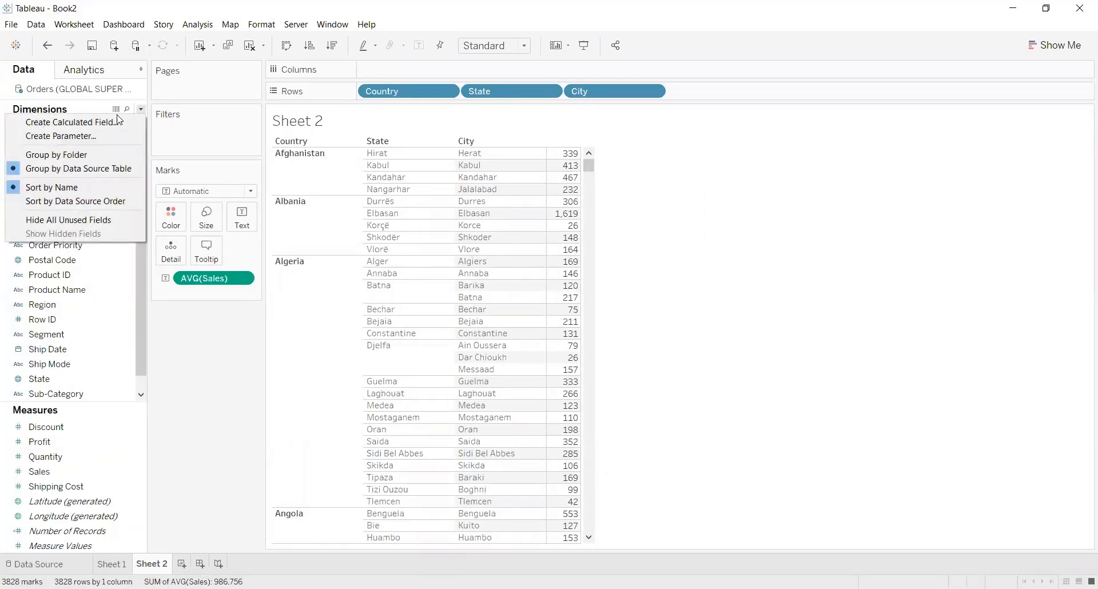
left_click(113, 116)
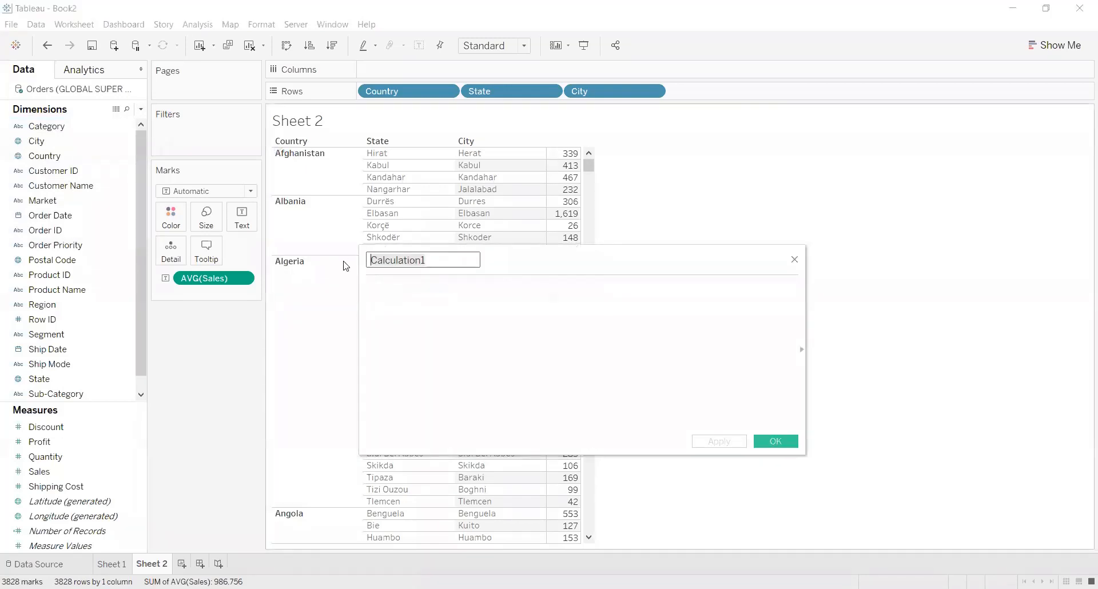
type("Includ")
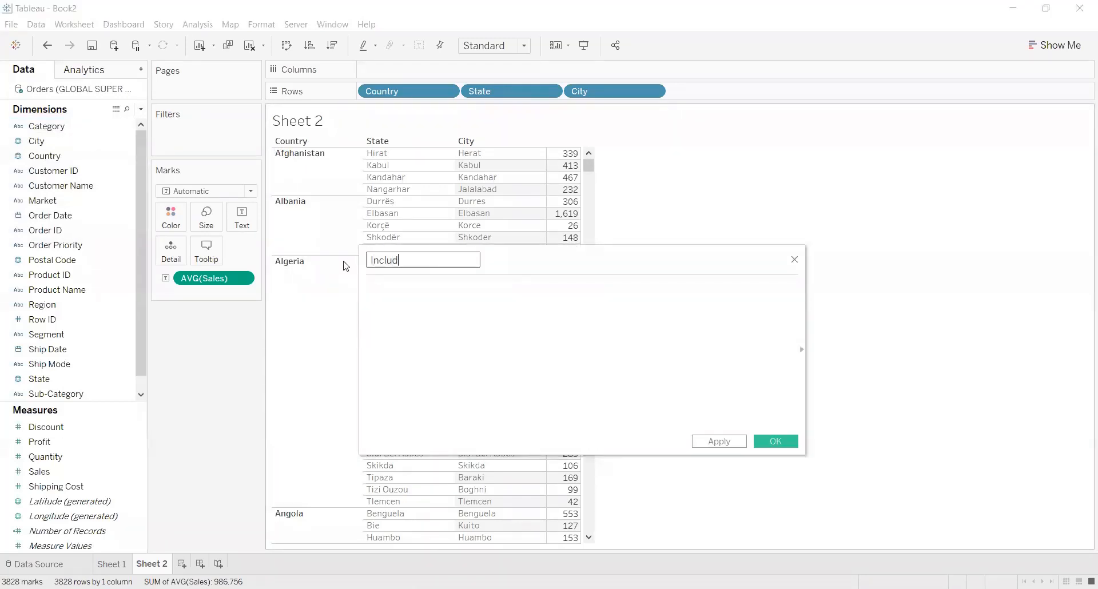
type("e-City")
Begin the Include-City formula with the level-of-detail expression { INCLUDE [City].
left_click(371, 293)
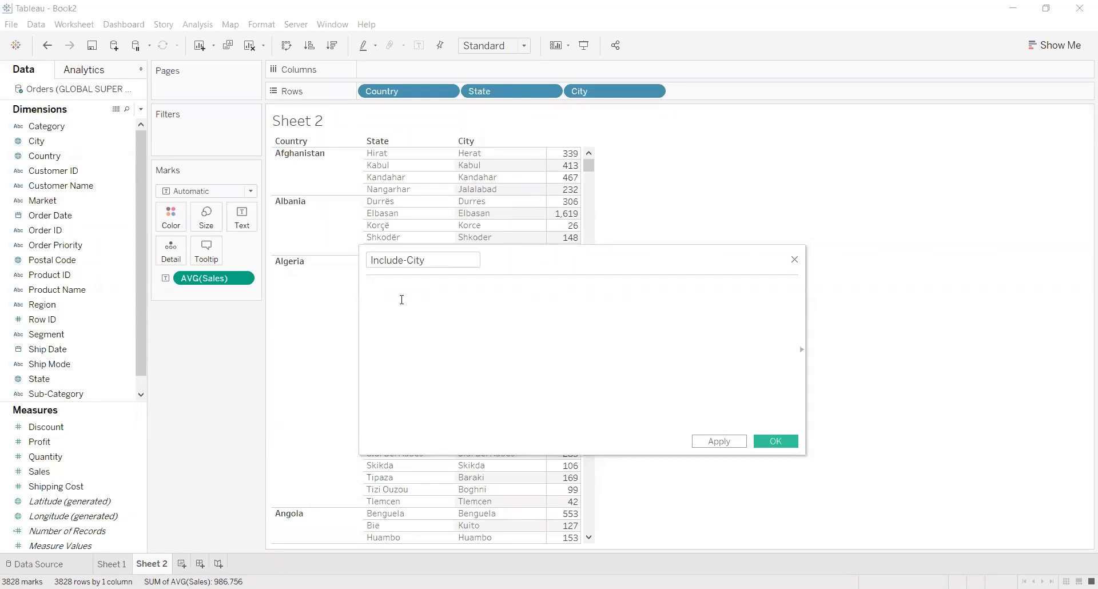
type("{")
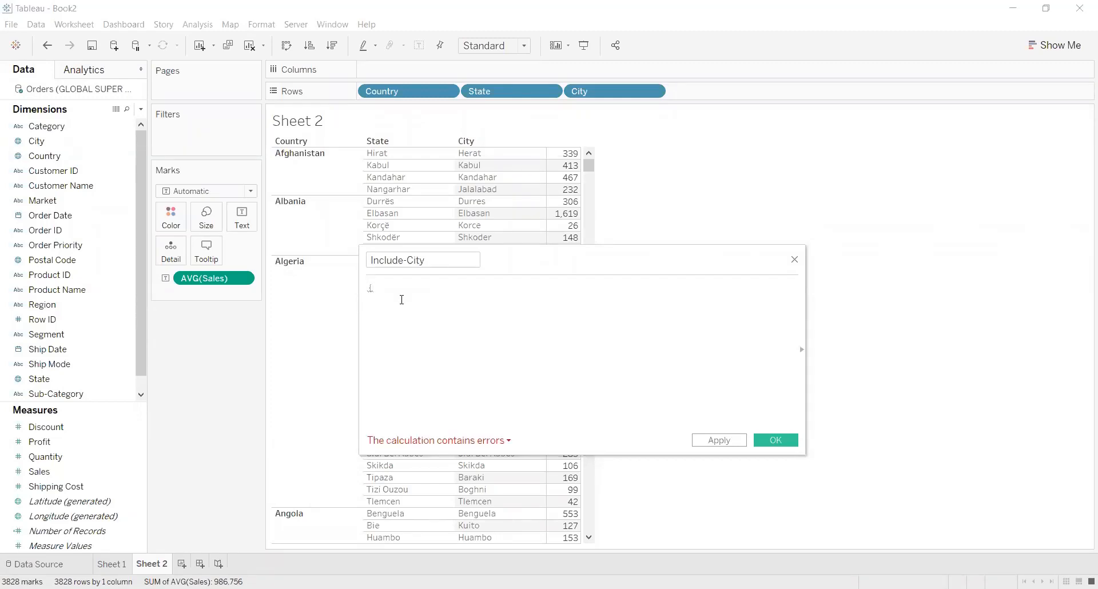
type(" IN")
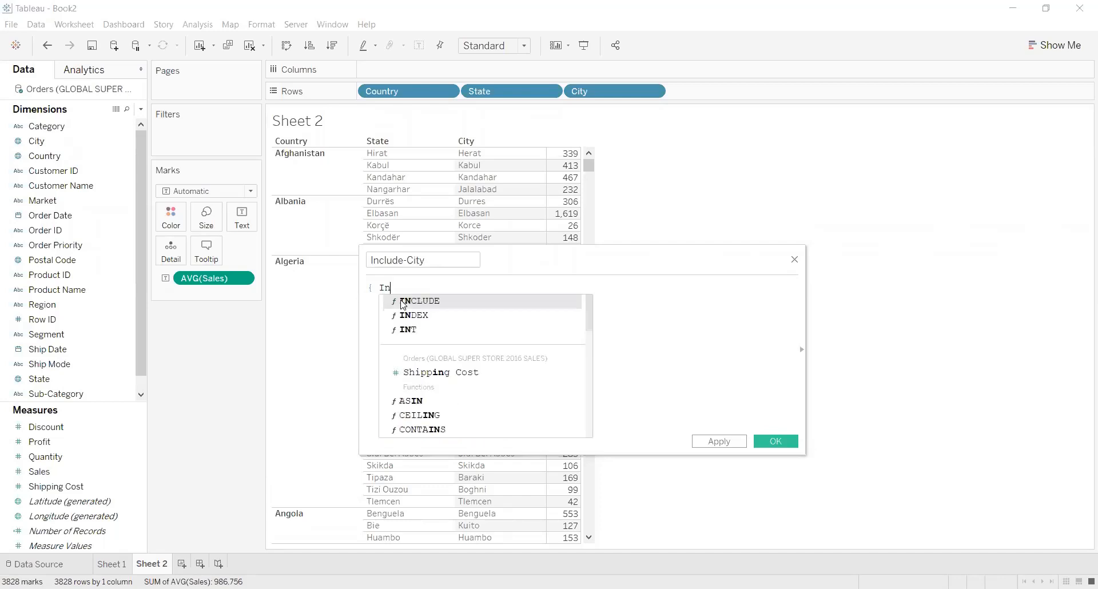
left_click(407, 300)
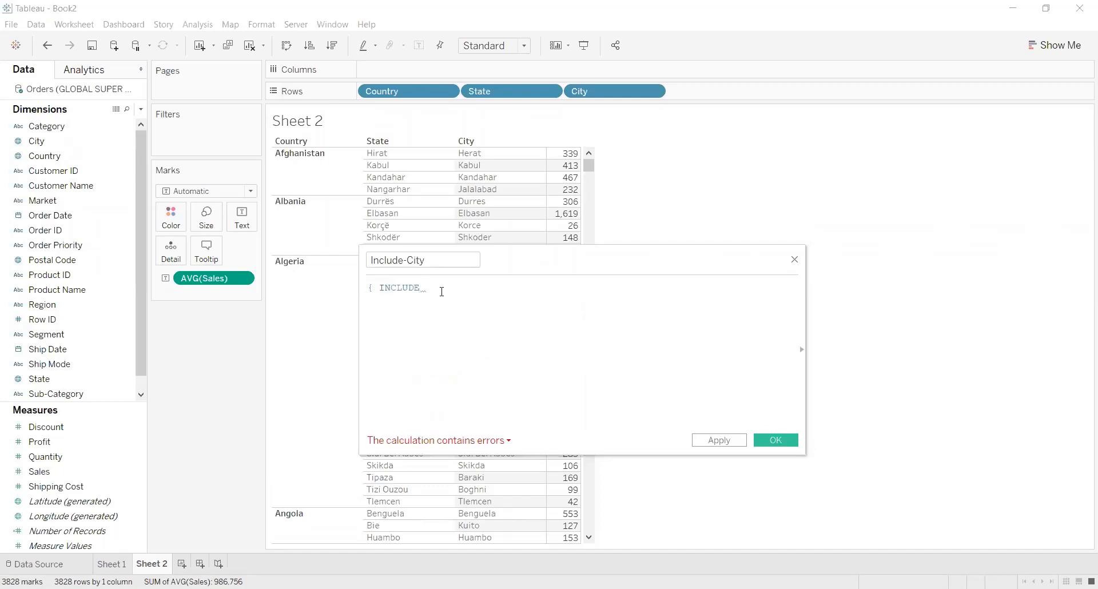
type("City")
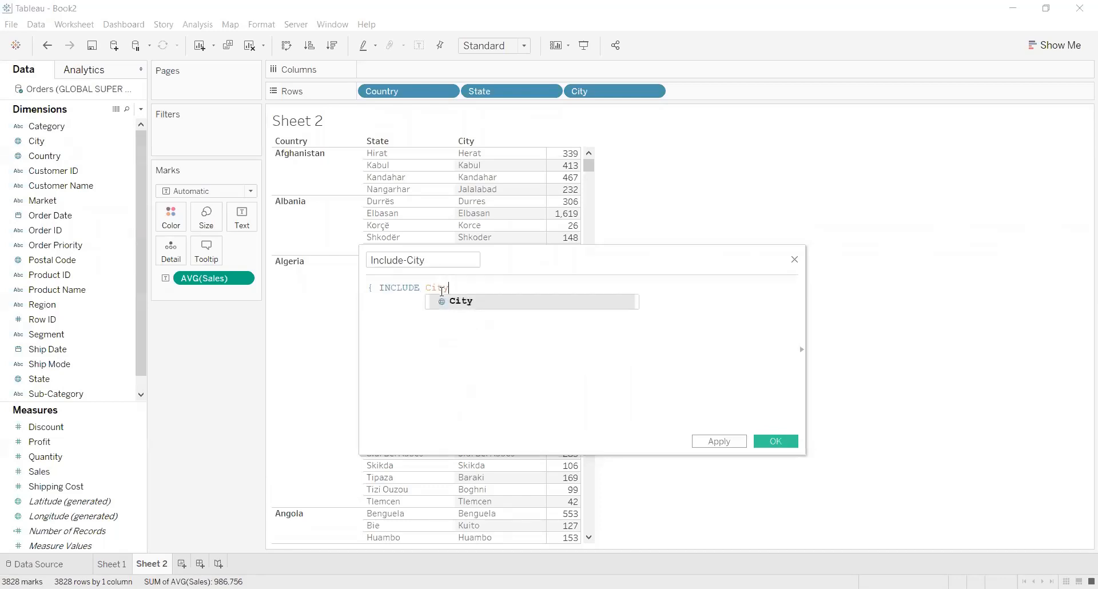
left_click(455, 301)
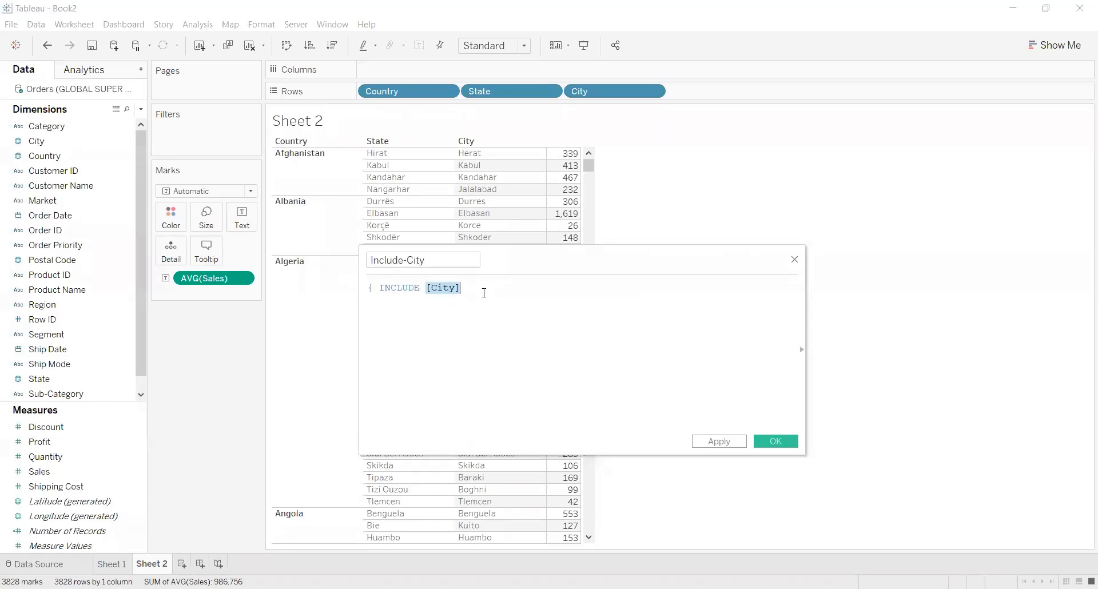
Complete the Include-City formula after [City] with the aggregation :SUM([Sales]) and the closing brace.
type(":")
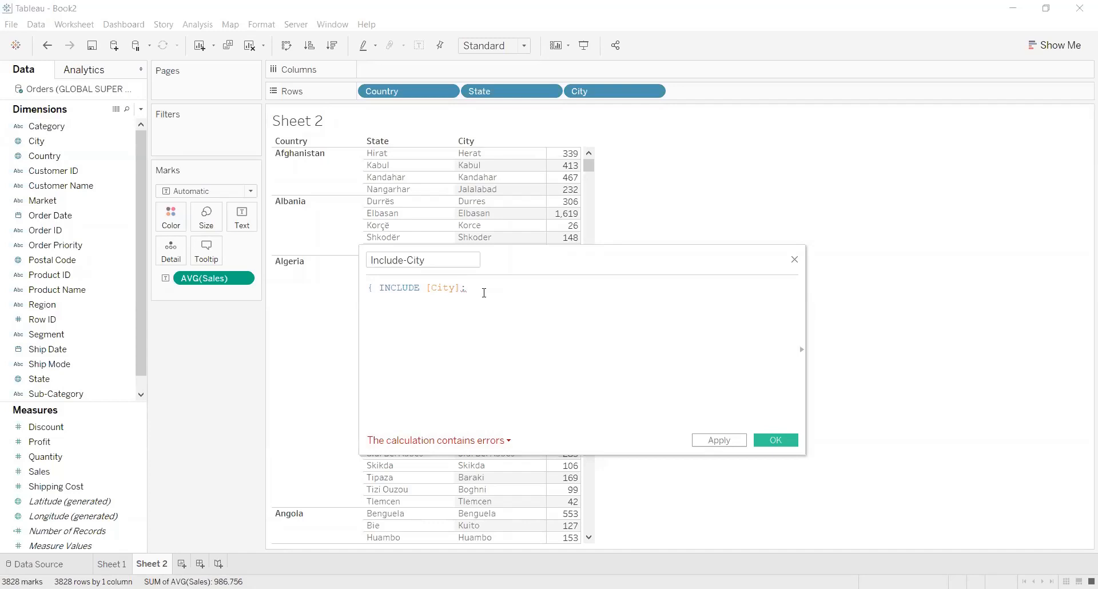
type("SUM")
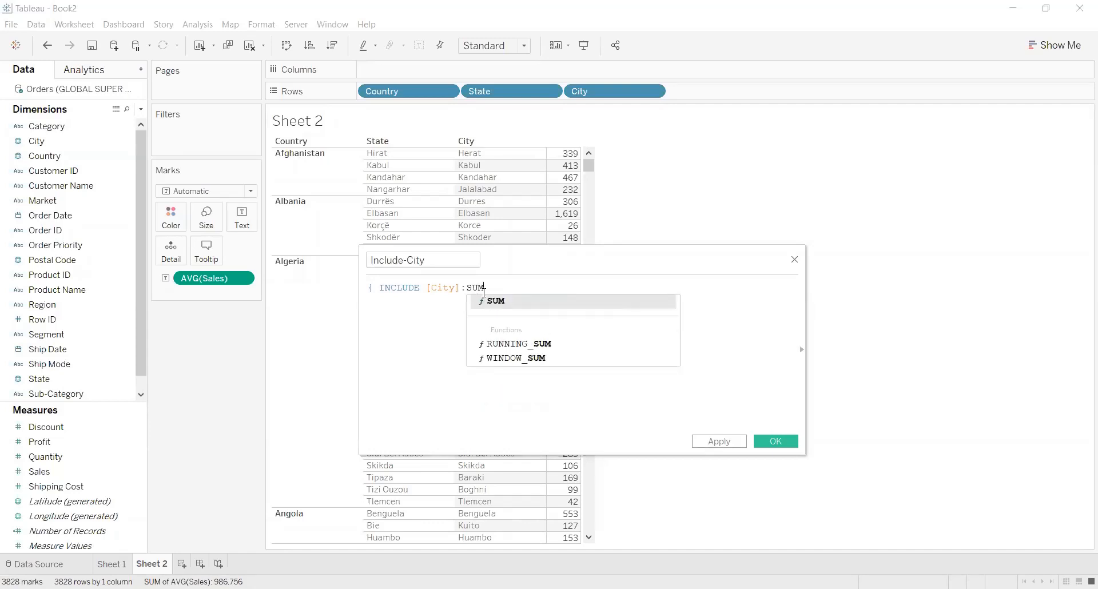
double_click(511, 301)
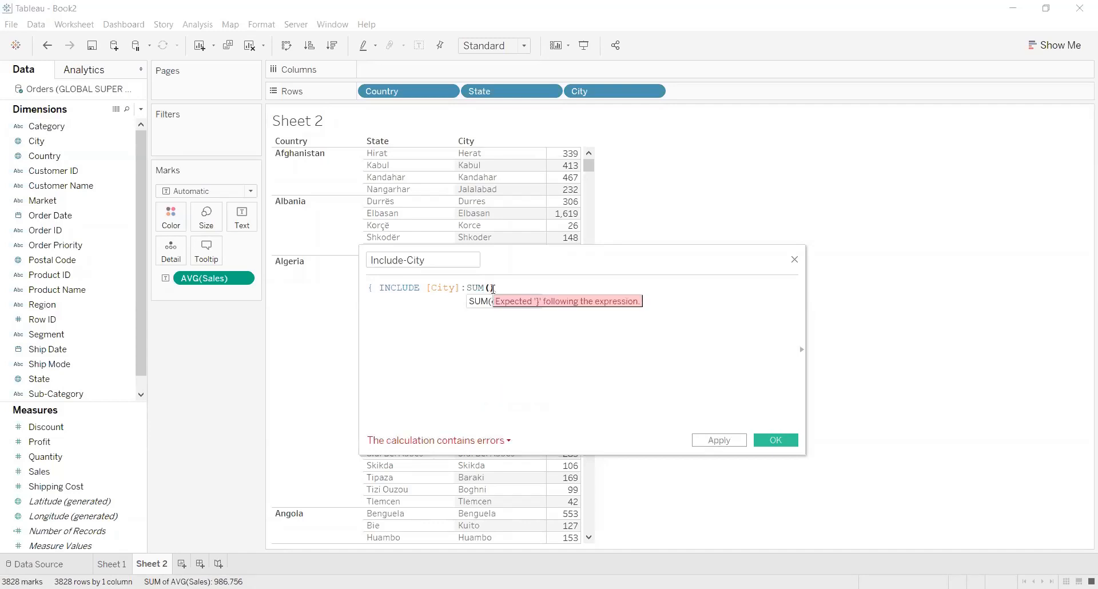
type("Sal")
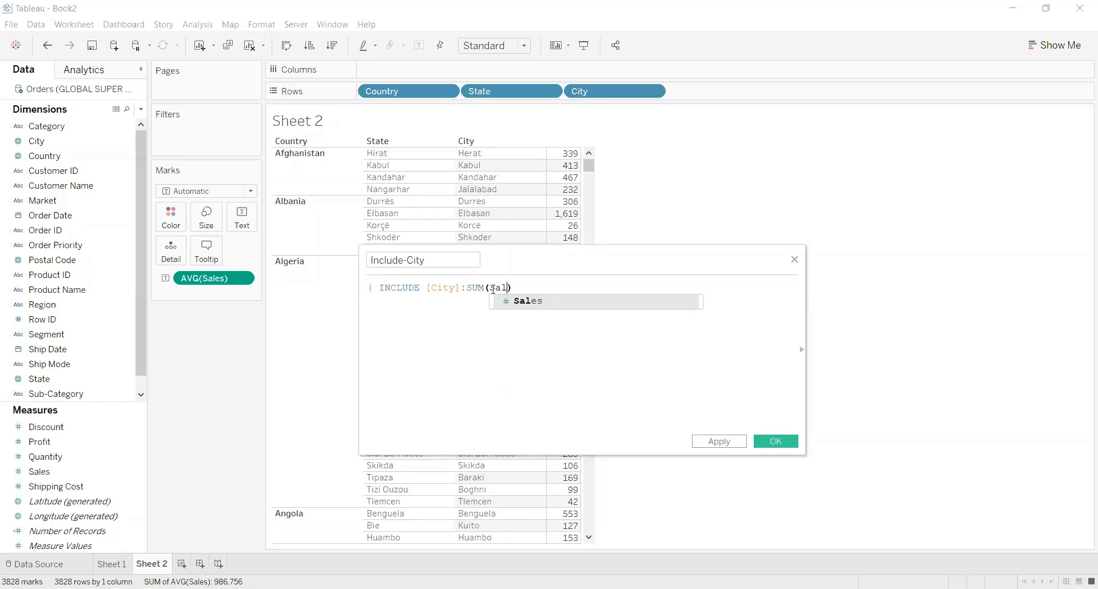
left_click(604, 300)
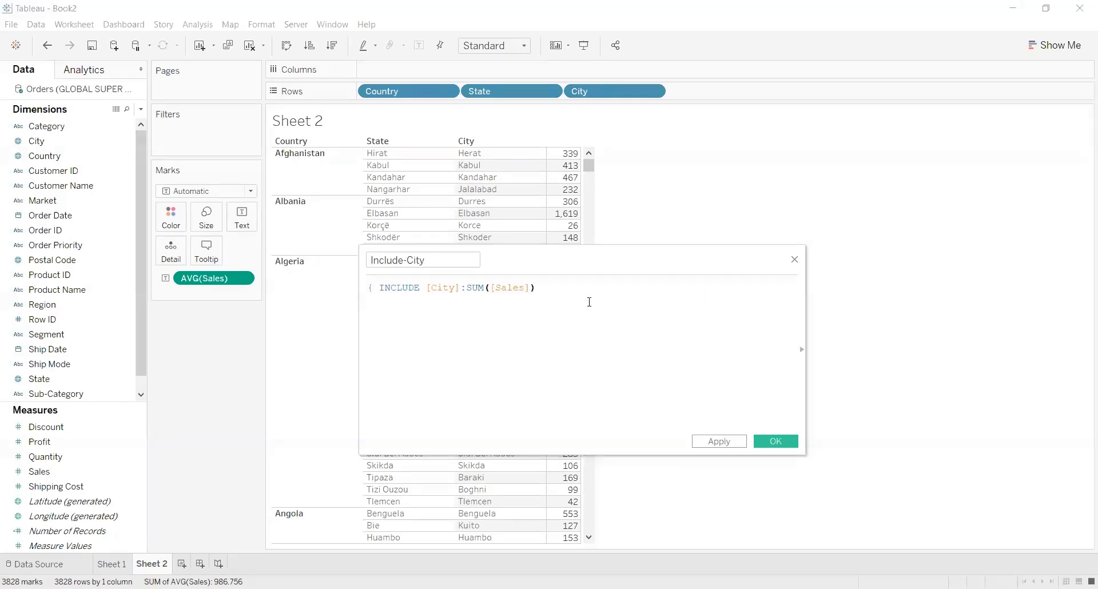
left_click(581, 297)
type("}")
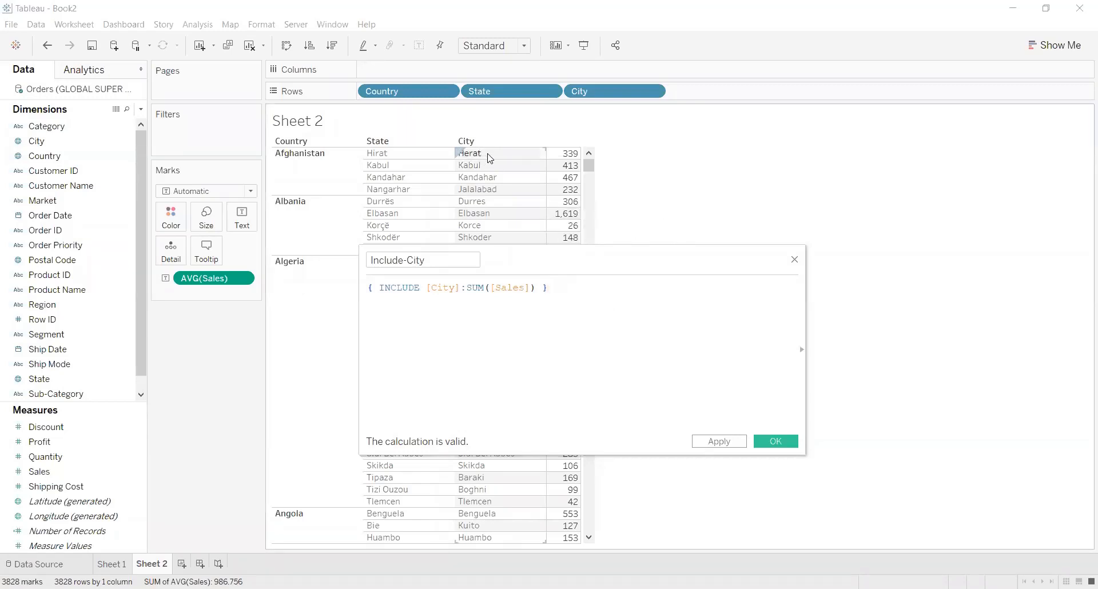
Apply the Include-City calculation and save it as a measure.
mouse_move(567, 163)
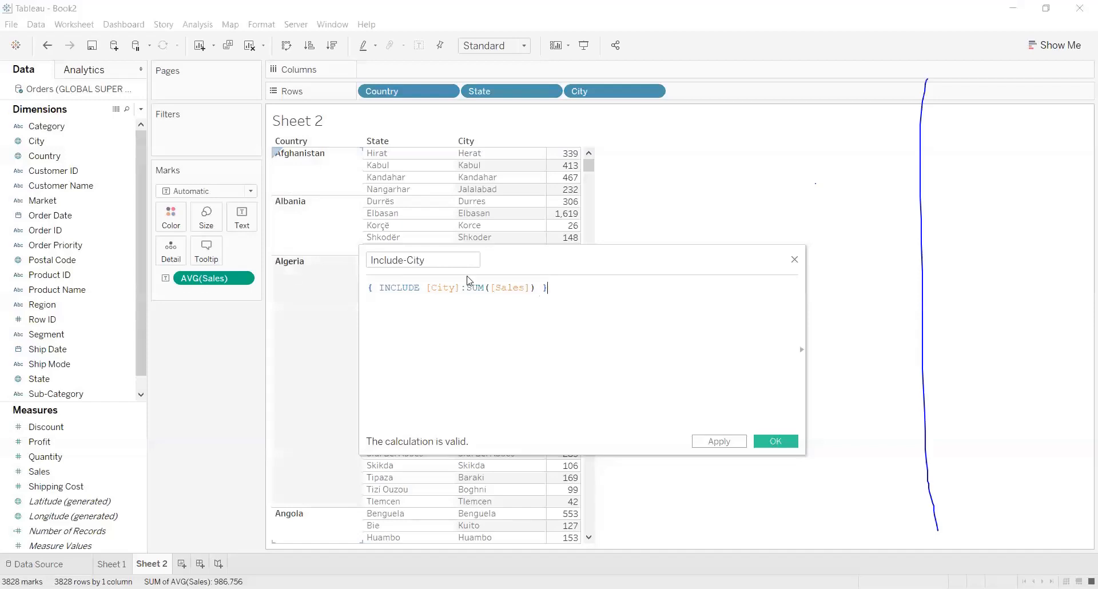
left_click(545, 300)
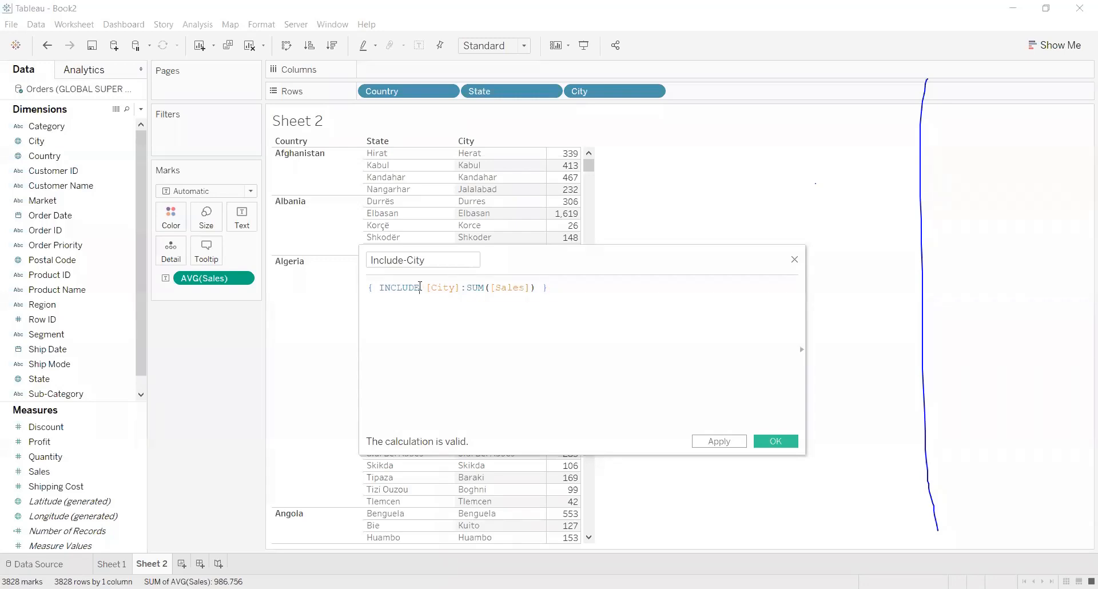
left_click_drag(421, 287, 547, 288)
left_click(555, 289)
left_click(725, 445)
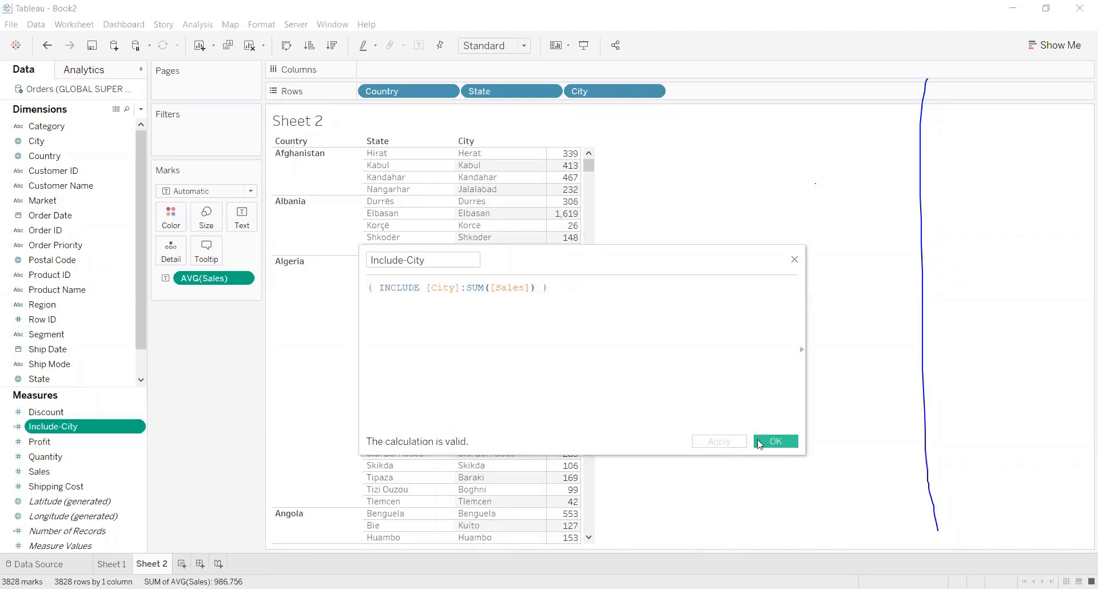
left_click(773, 443)
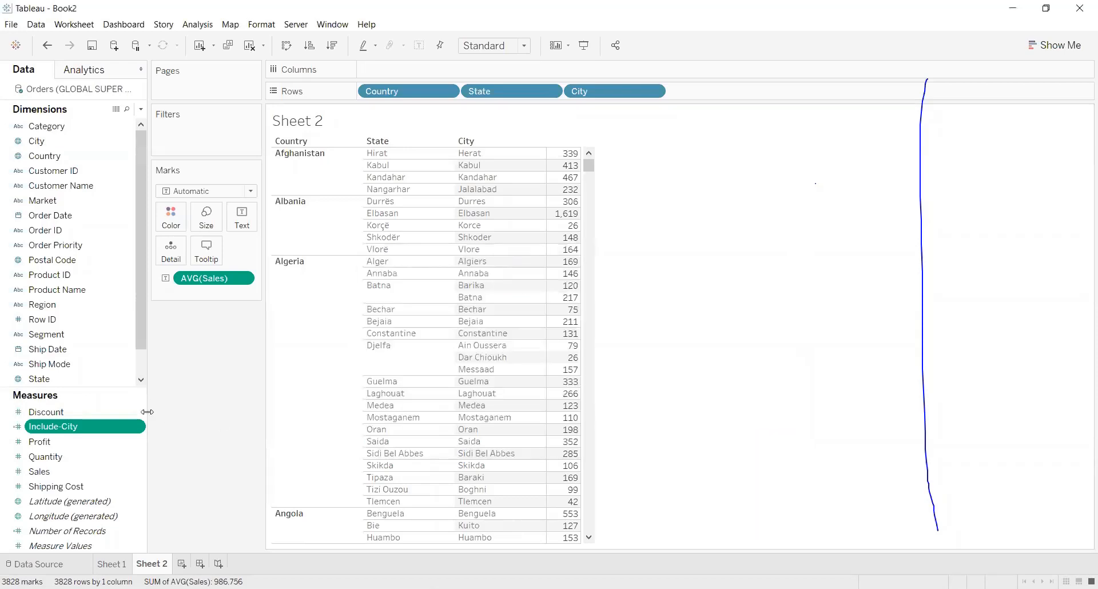
Add Include-City to the table as a second value column beside average Sales, and aggregate it as Average.
left_click_drag(60, 428, 566, 292)
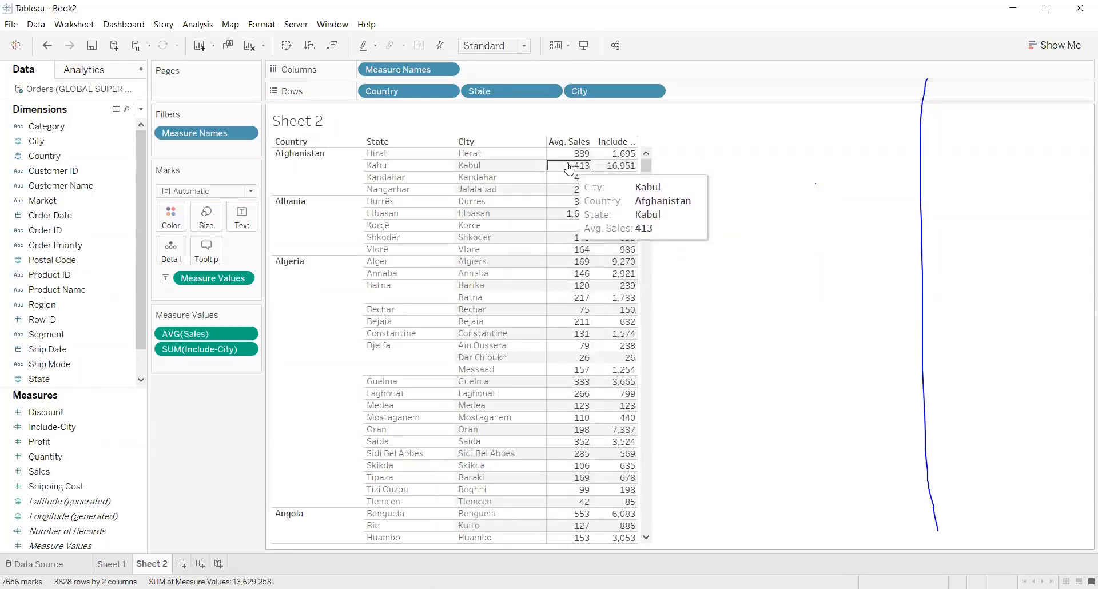
left_click(246, 349)
mouse_move(271, 448)
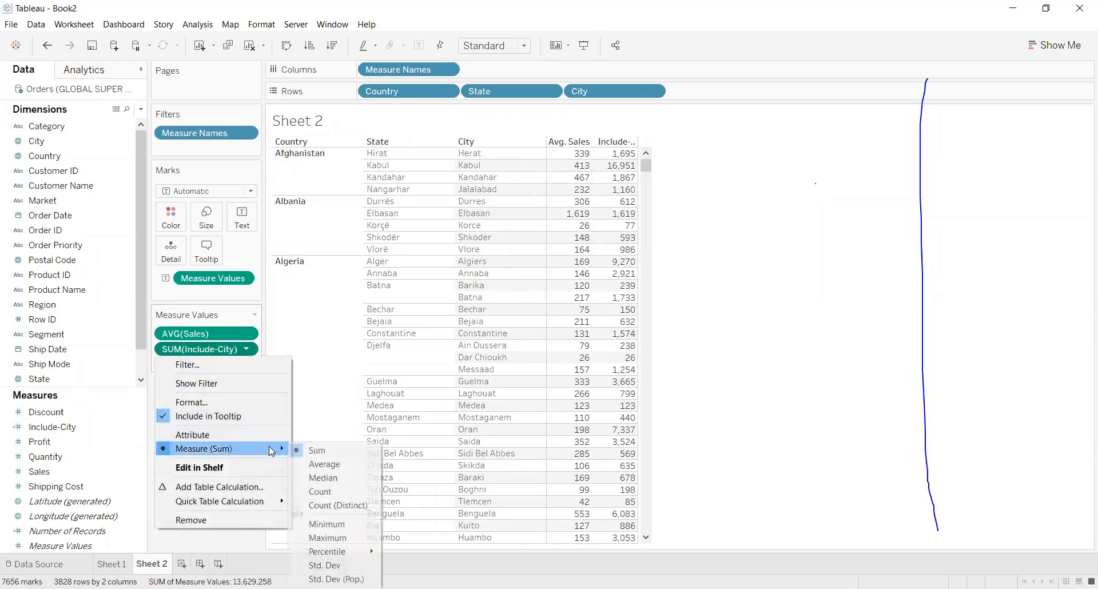
left_click(335, 464)
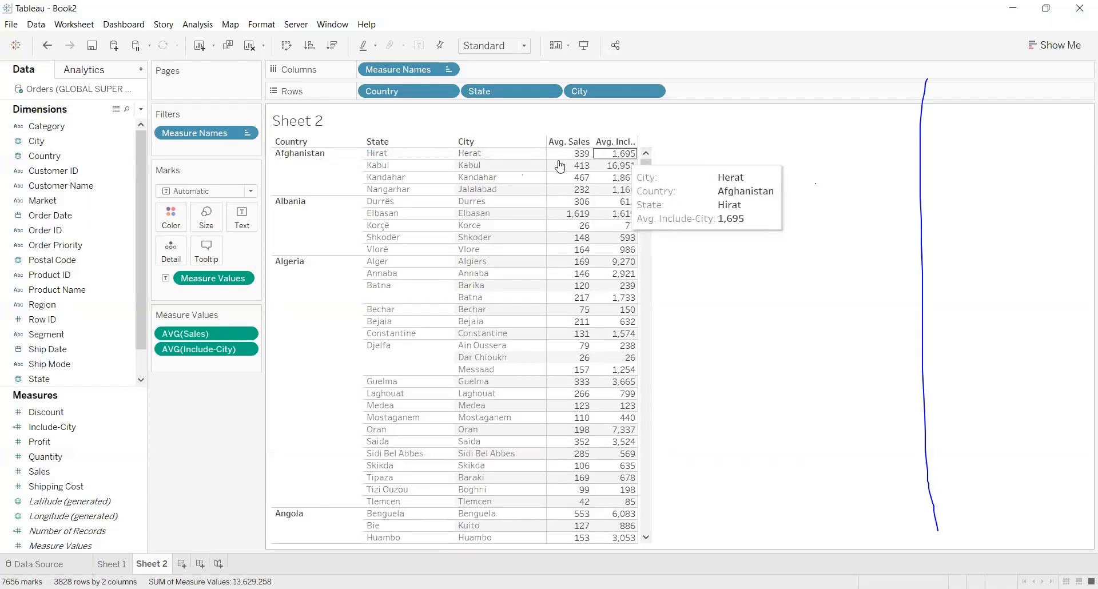
mouse_move(617, 172)
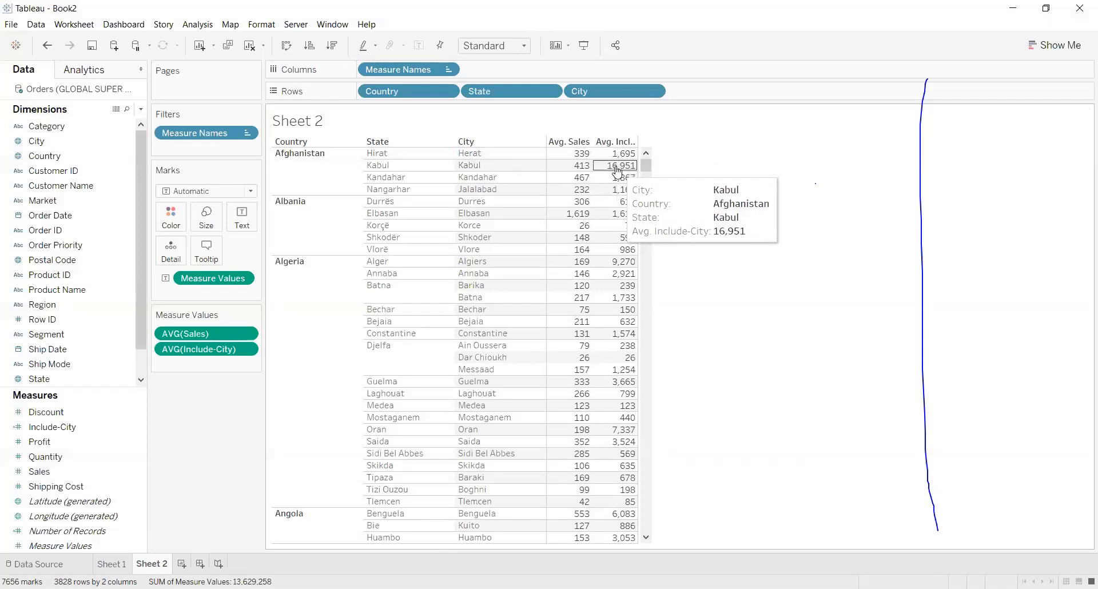
Remove the City dimension from the table's rows, keeping only Country and State.
mouse_move(614, 203)
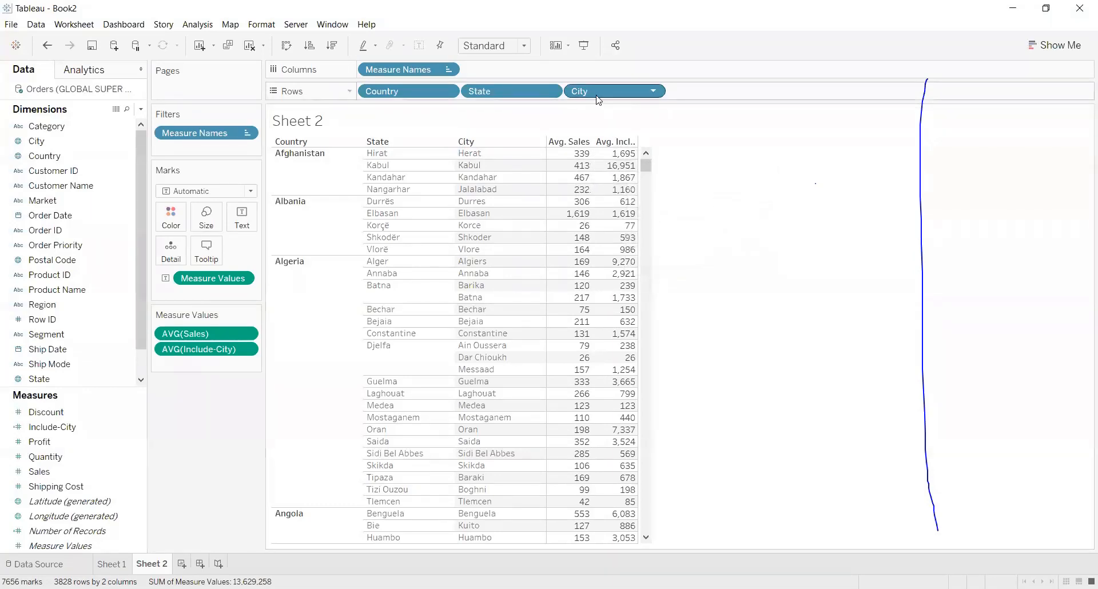
left_click_drag(594, 94, 756, 215)
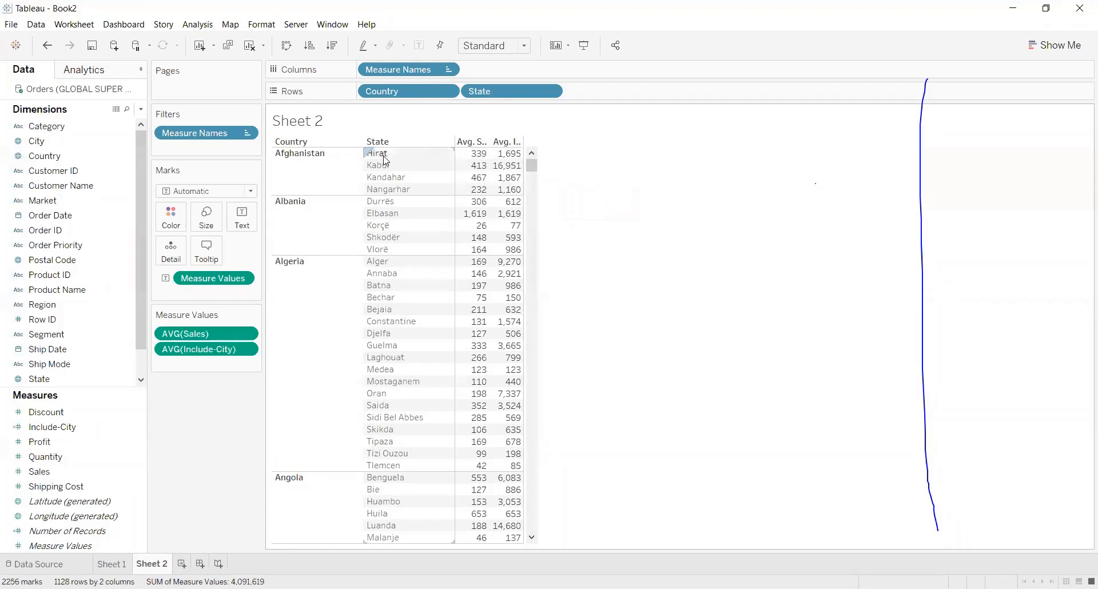
View the underlying Orders records, examine their columns from Category across to State, Sub-Category and Discount, and close the data view.
left_click(117, 108)
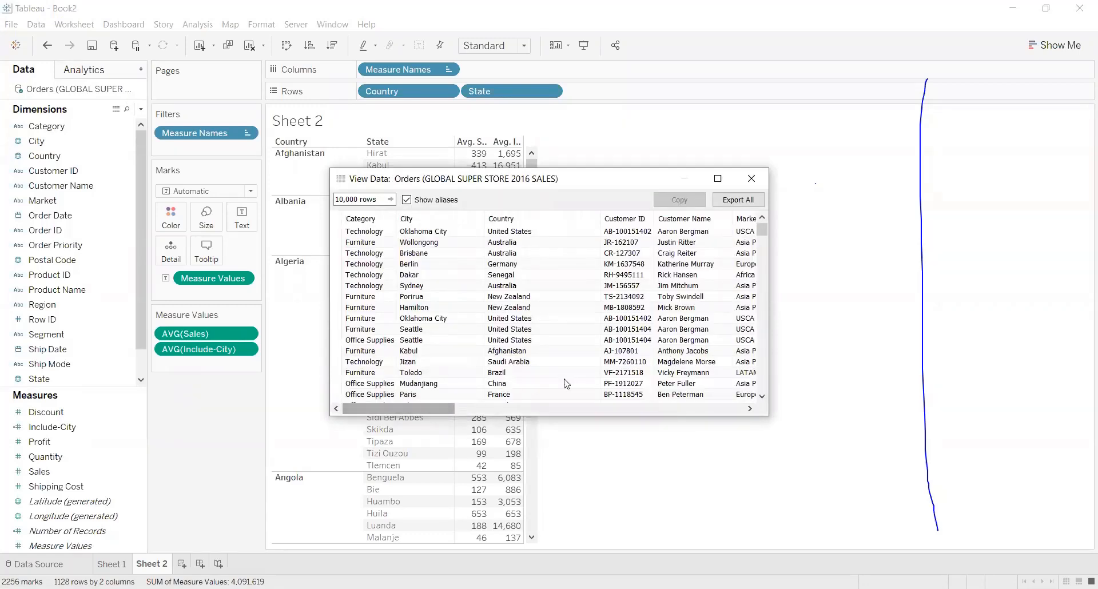
mouse_move(422, 409)
left_mouse_down()
mouse_move(485, 409)
mouse_move(403, 409)
left_mouse_up()
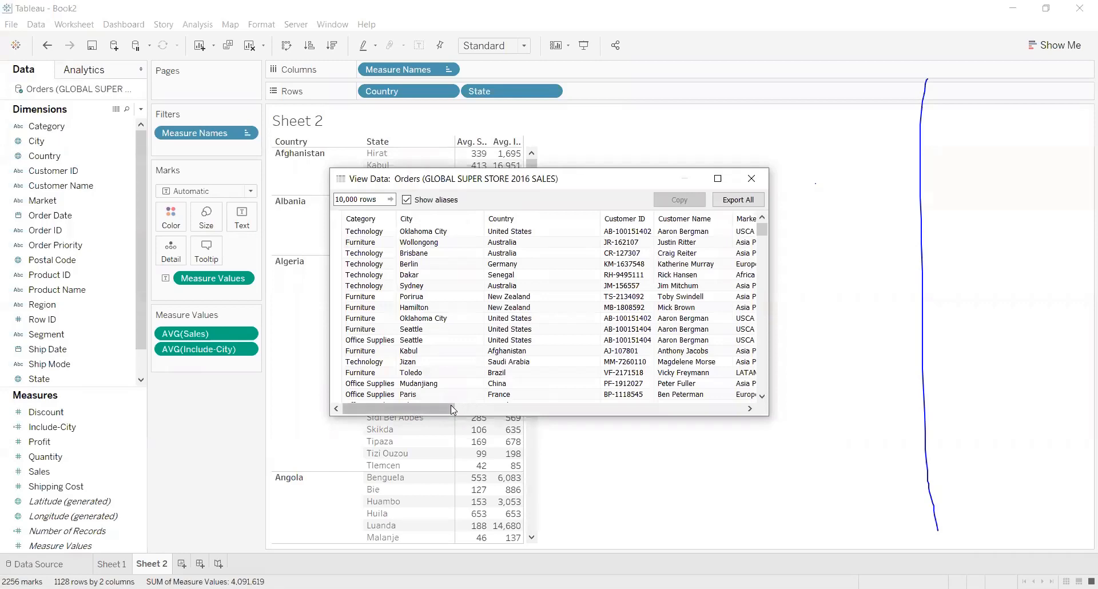
left_click_drag(448, 399, 590, 416)
left_click(507, 408)
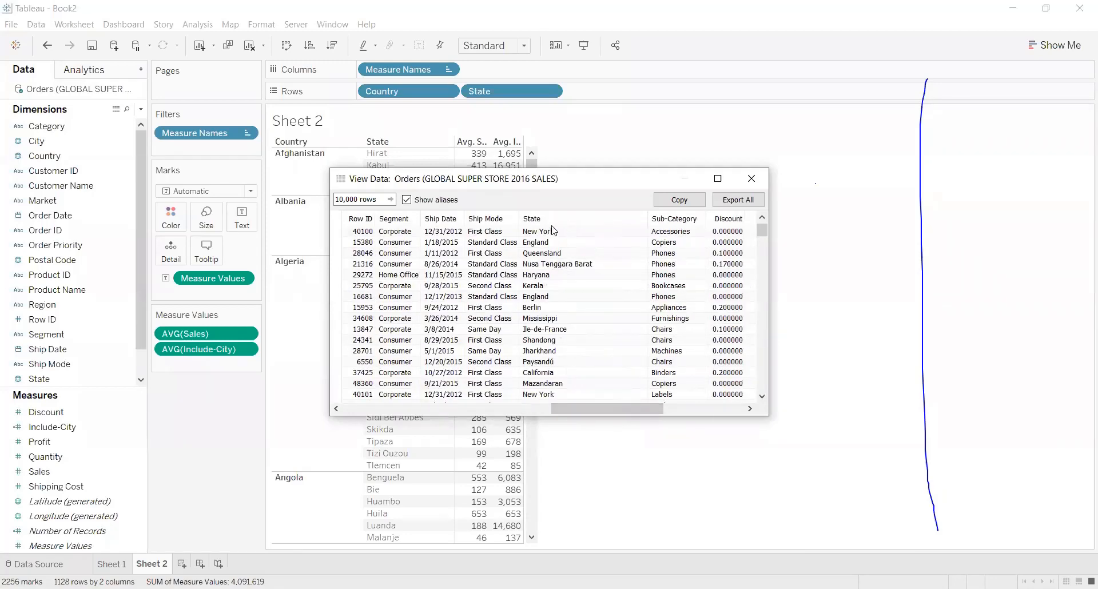
mouse_move(763, 230)
left_mouse_down()
mouse_move(765, 262)
mouse_move(763, 217)
left_mouse_up()
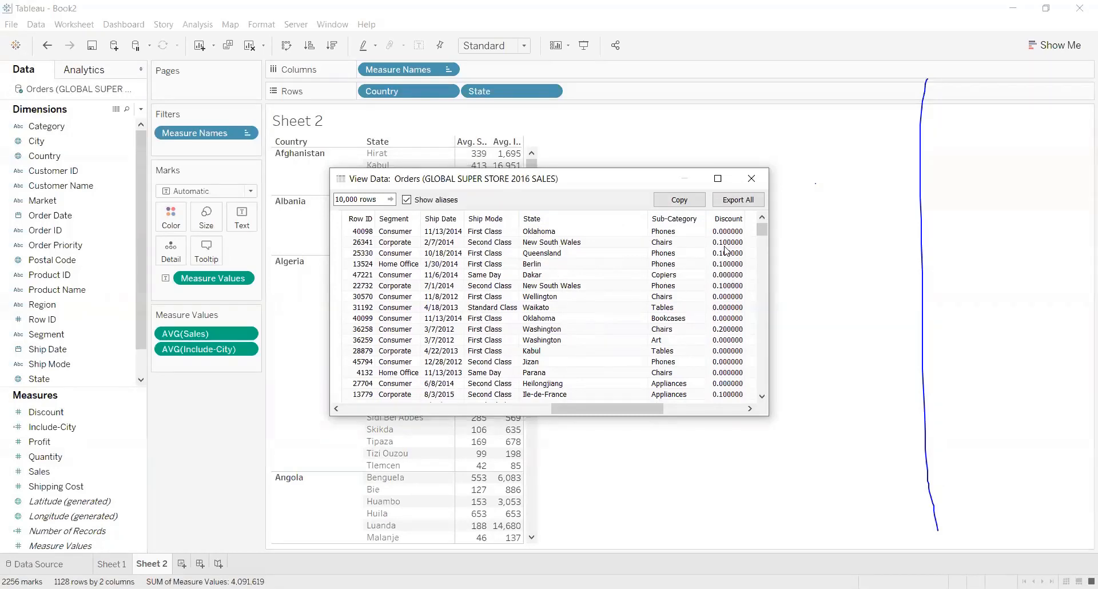
left_click(749, 179)
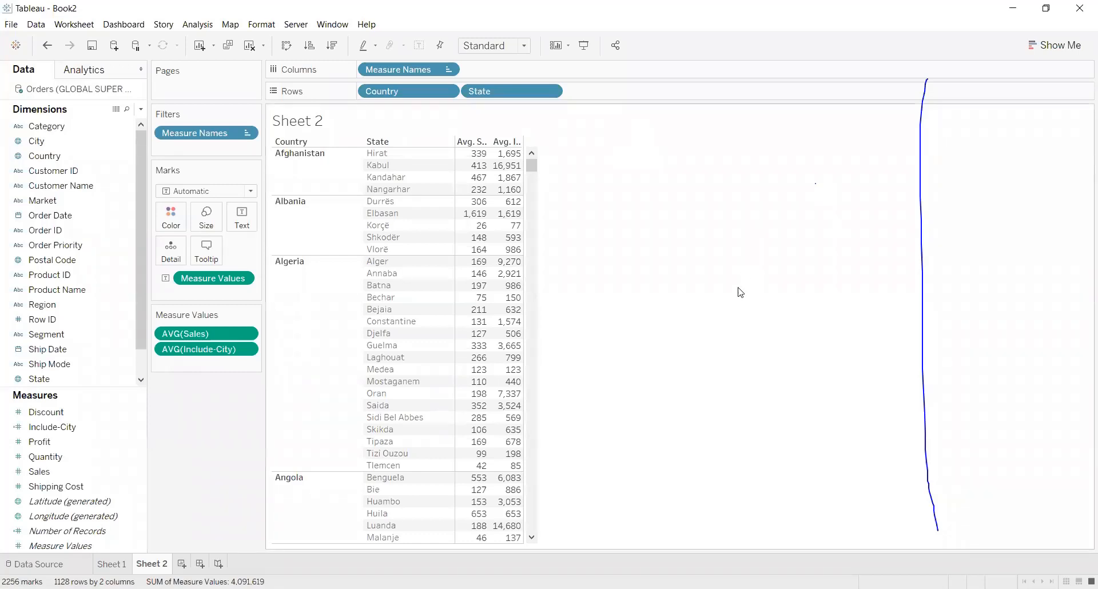
key("alt")
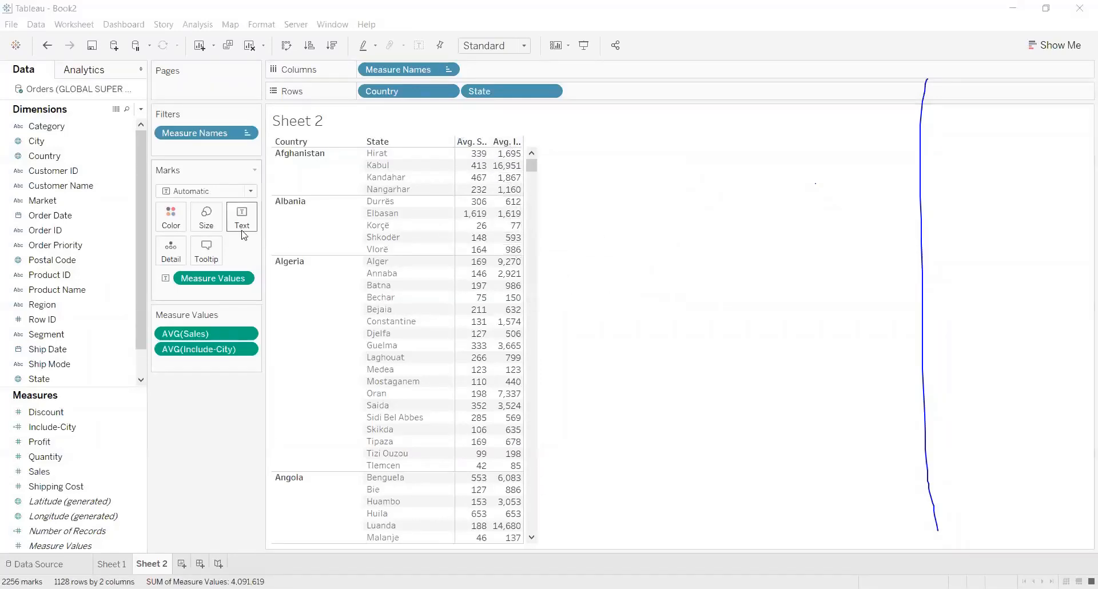
Create a new calculated field and name it Fixed-City.
left_click(141, 110)
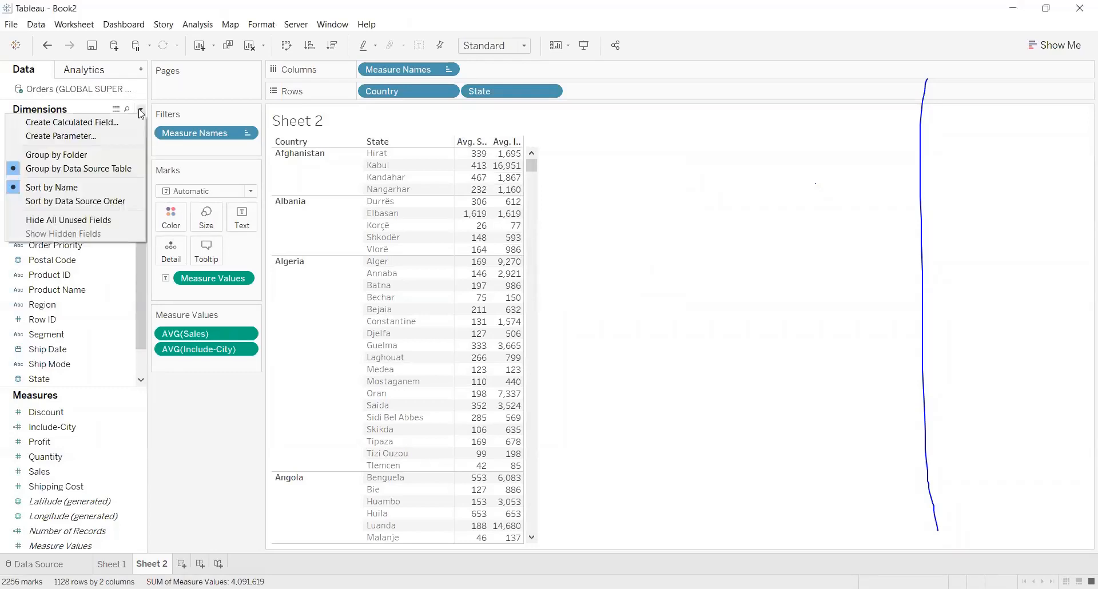
left_click(106, 119)
double_click(451, 260)
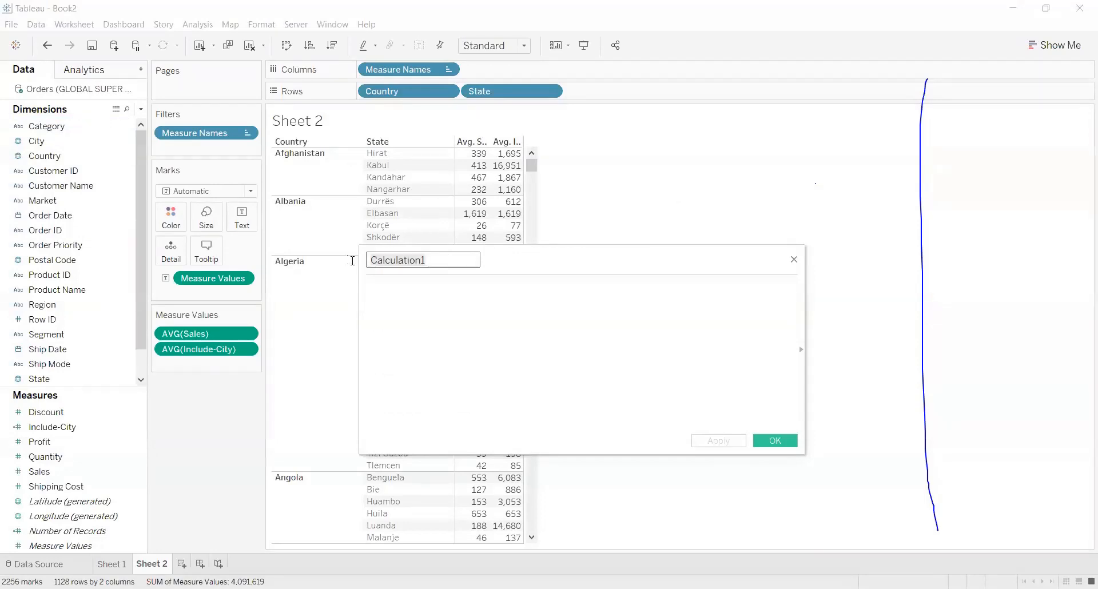
type("Fix")
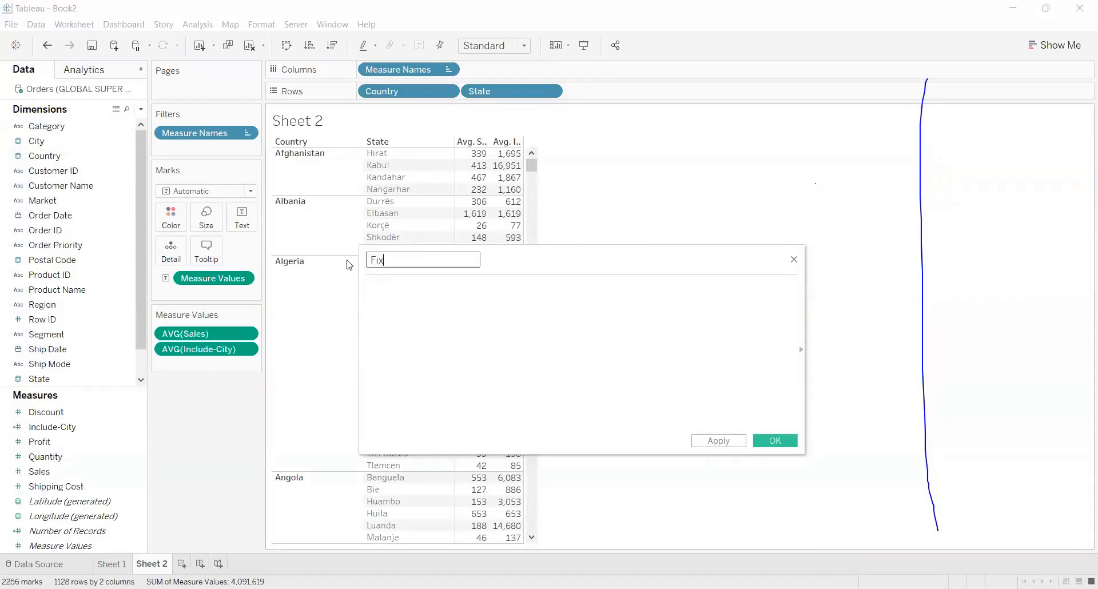
type("ed-City")
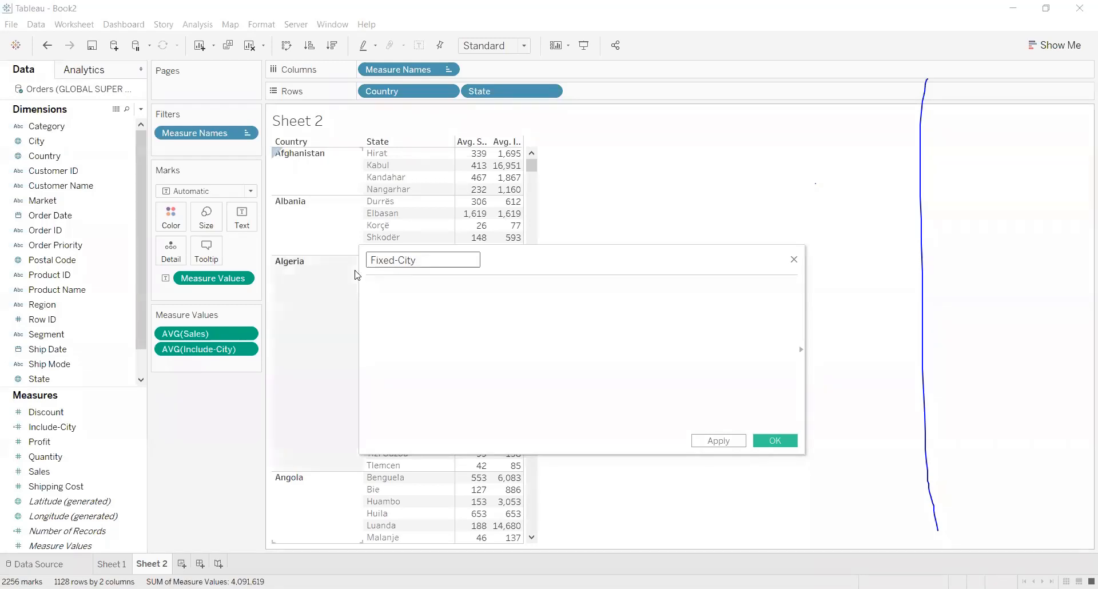
Begin the Fixed-City formula with the level-of-detail expression { FIXED [City].
left_click(379, 295)
type("{")
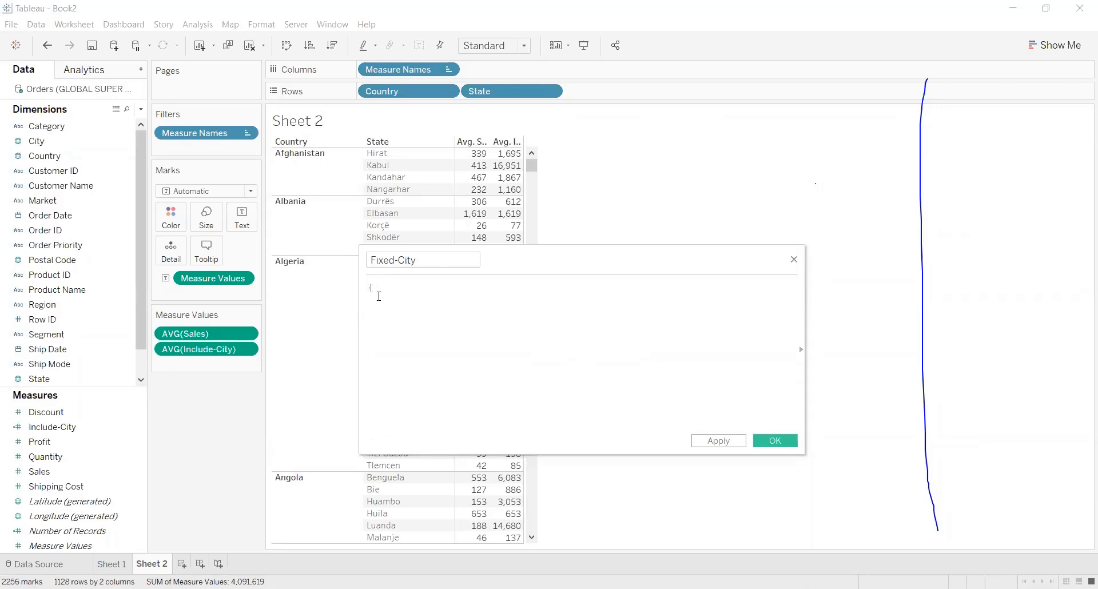
type("Fi")
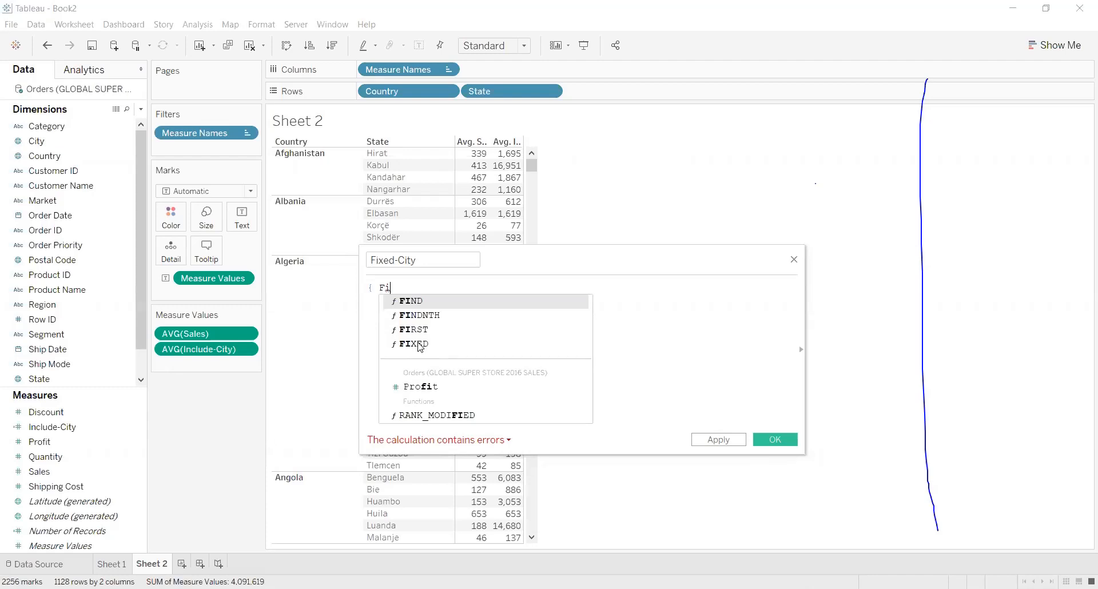
type("xe")
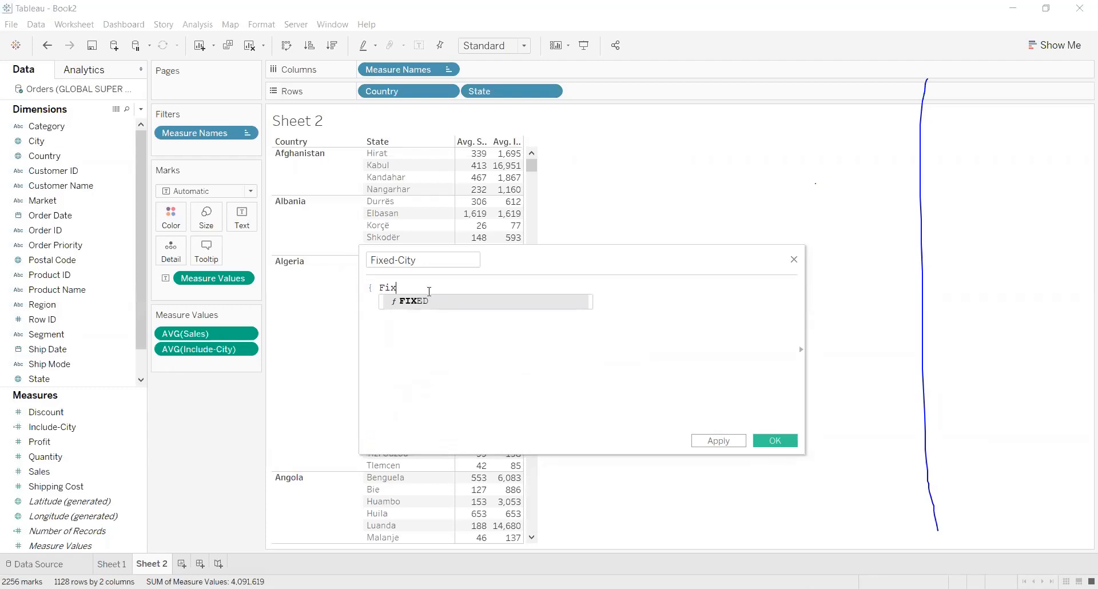
left_click(446, 307)
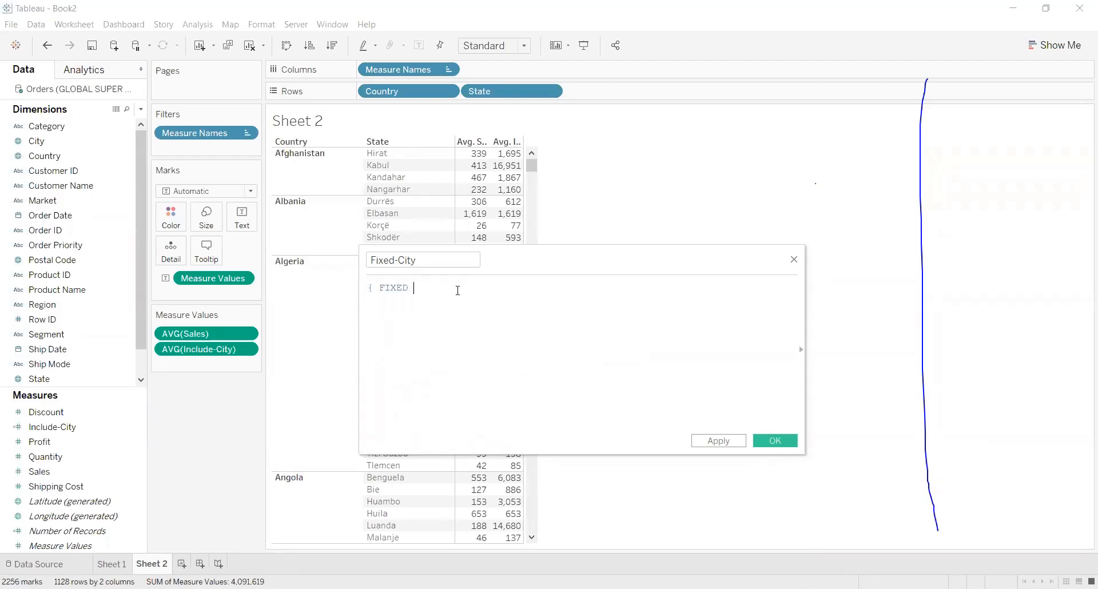
type("Cit")
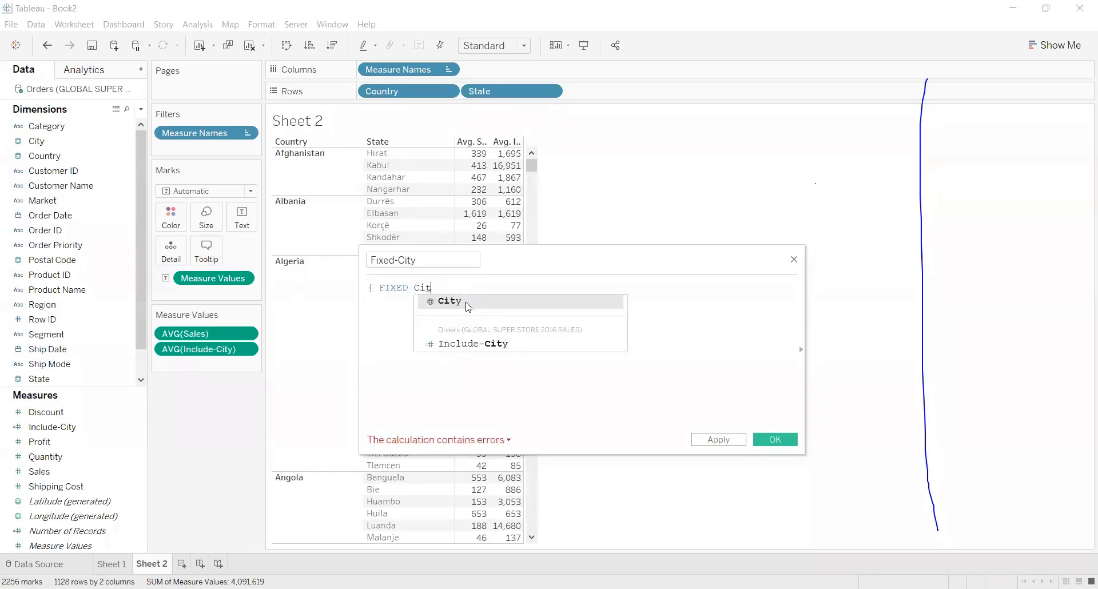
left_click(468, 304)
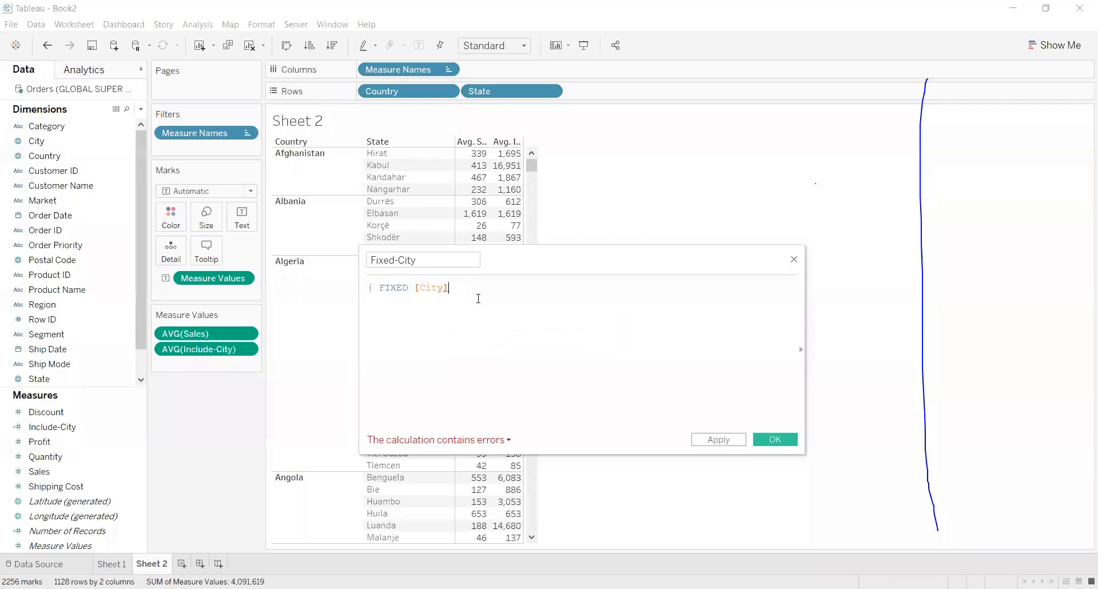
Insert the dimensions [Country],[State], before [City] in the FIXED expression.
left_click(415, 287)
type("Coun")
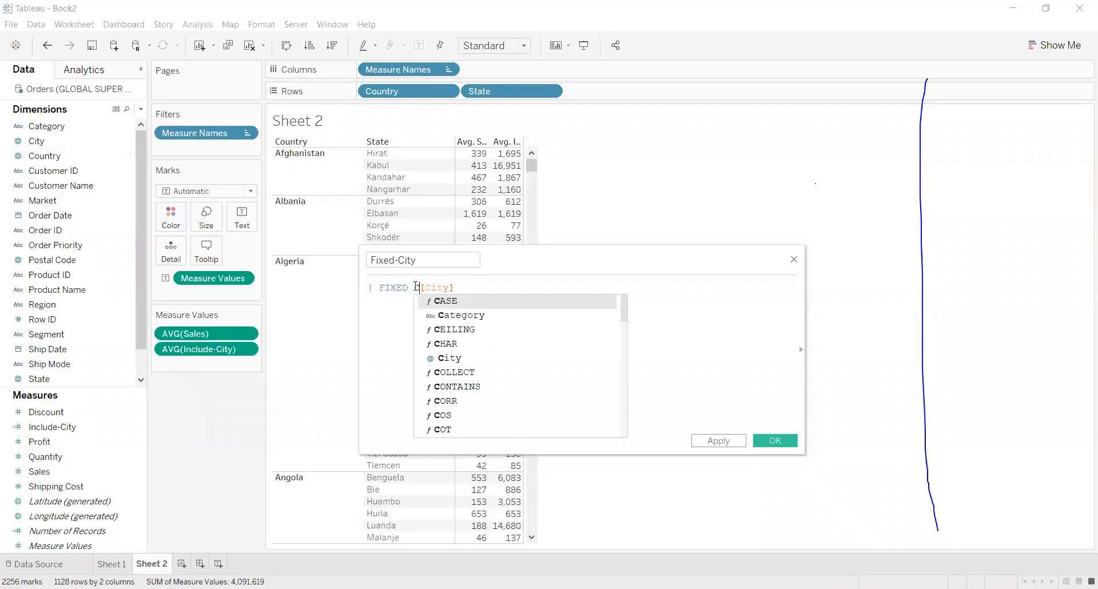
type("t")
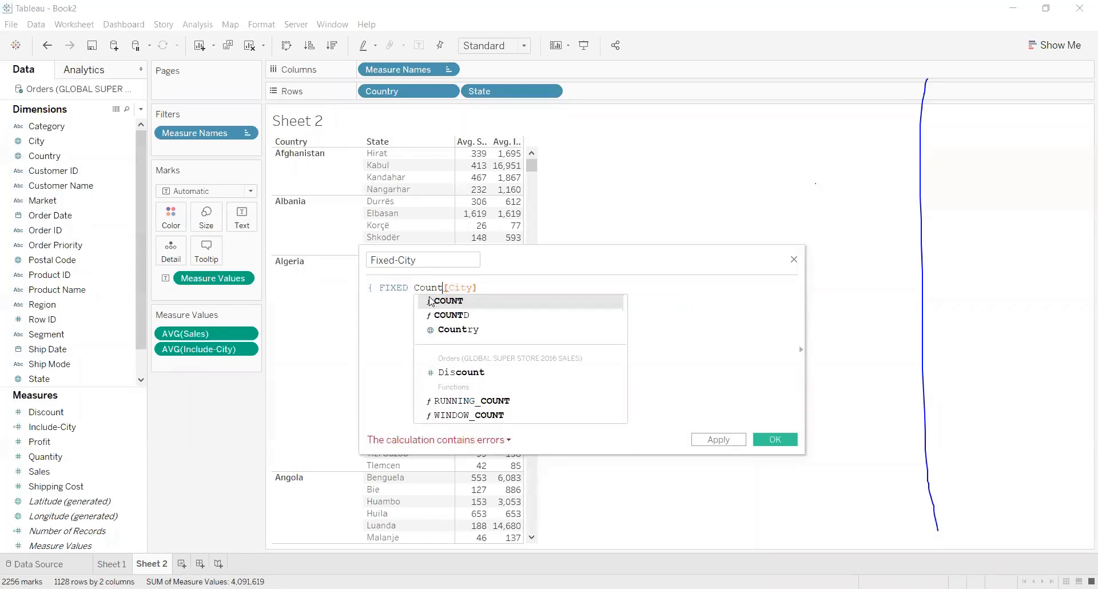
left_click(454, 330)
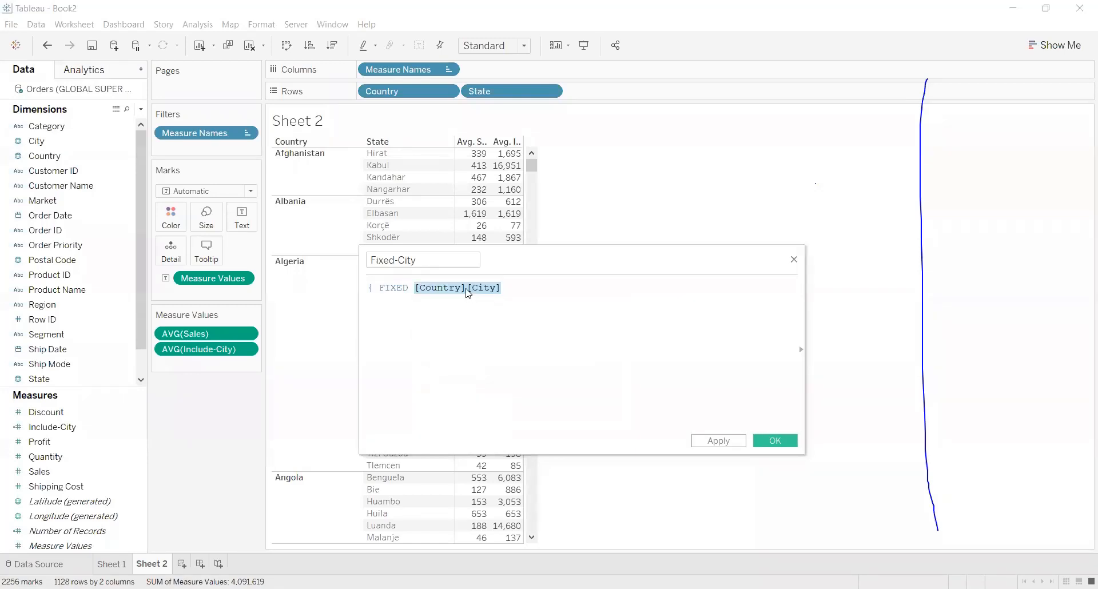
type(",")
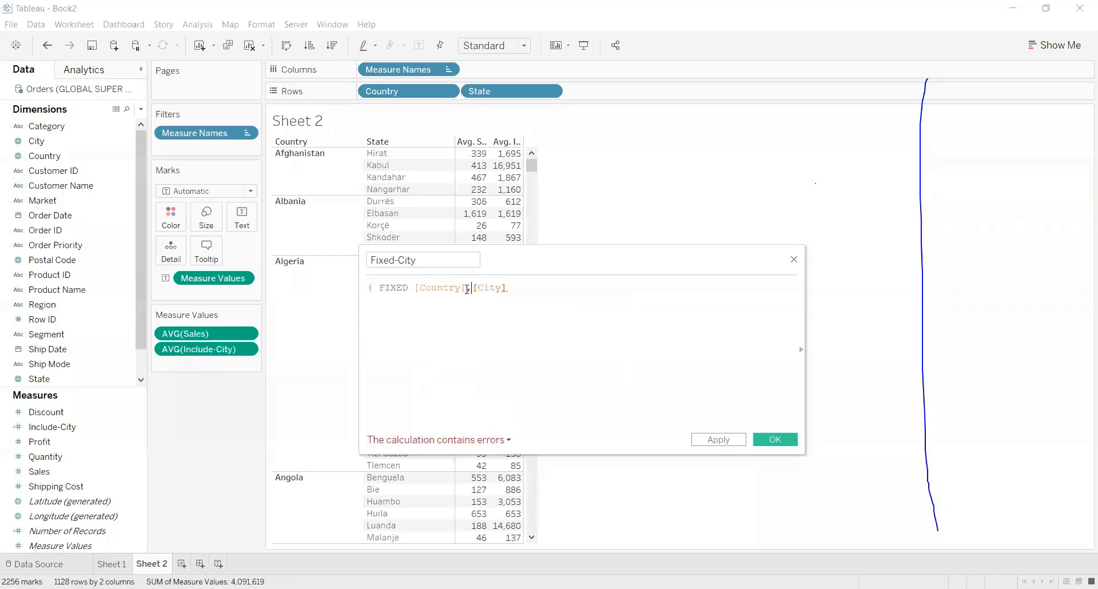
type("st")
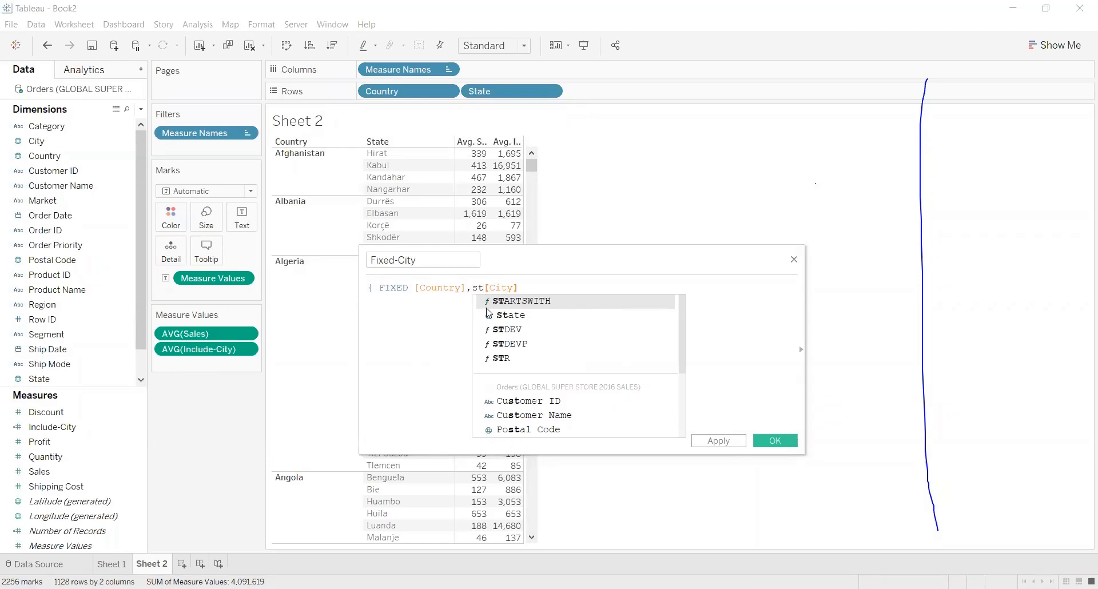
double_click(501, 316)
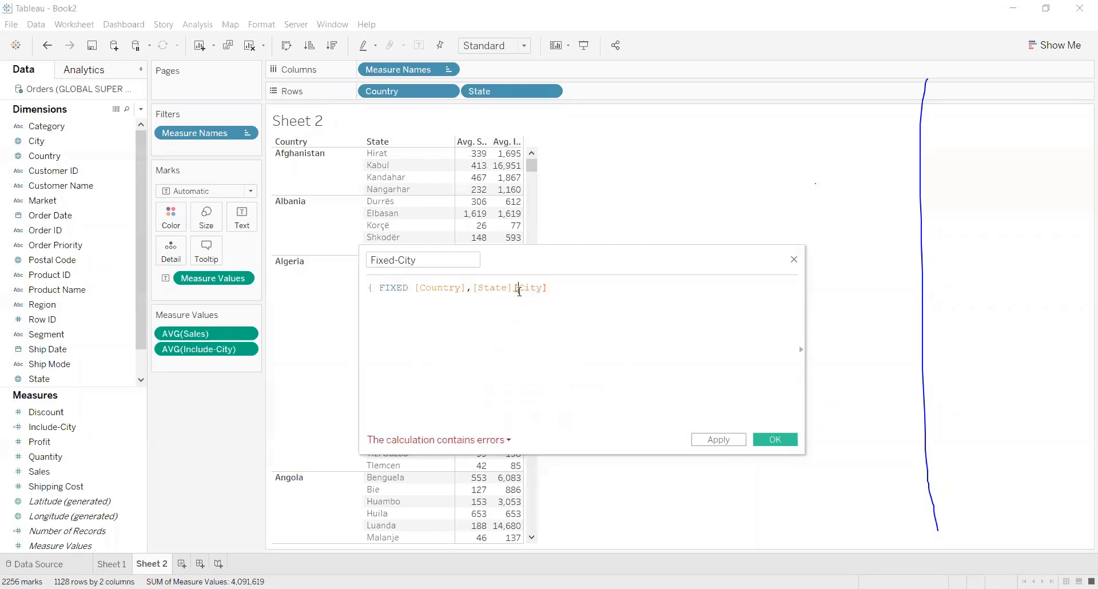
mouse_move(516, 288)
type(",")
Complete the Fixed-City formula after [City] with the aggregation : SUM([Sales]) and the closing brace.
type(":")
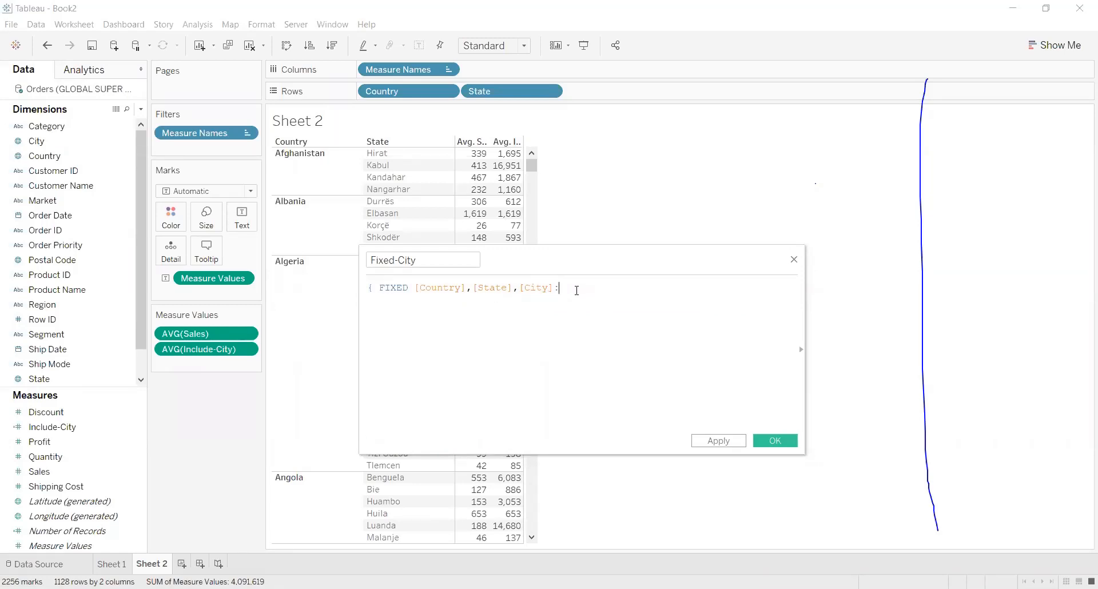
type(" SUM")
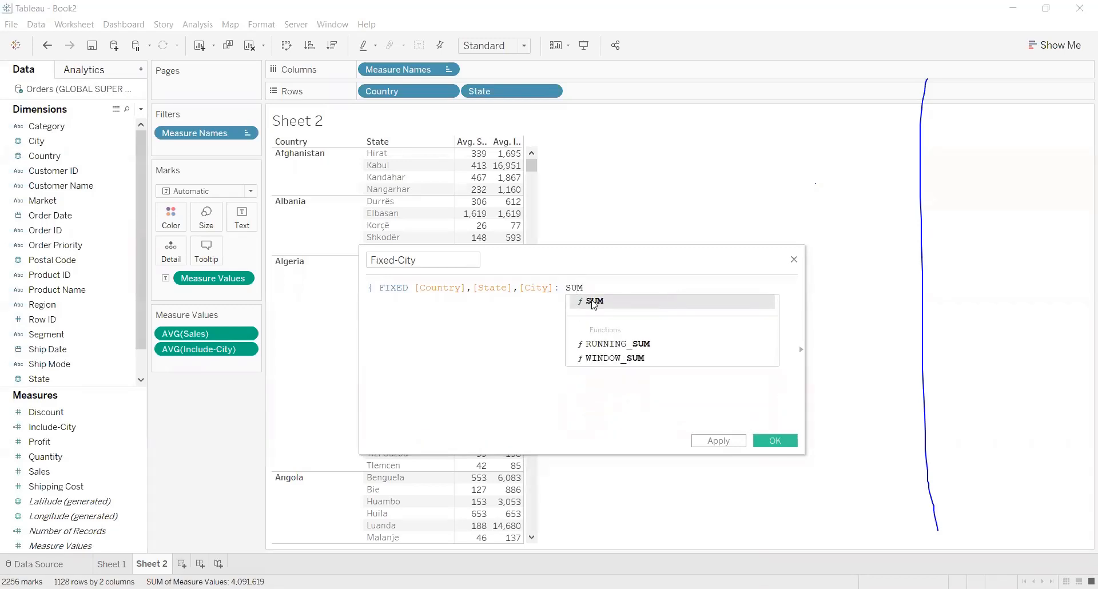
type("(")
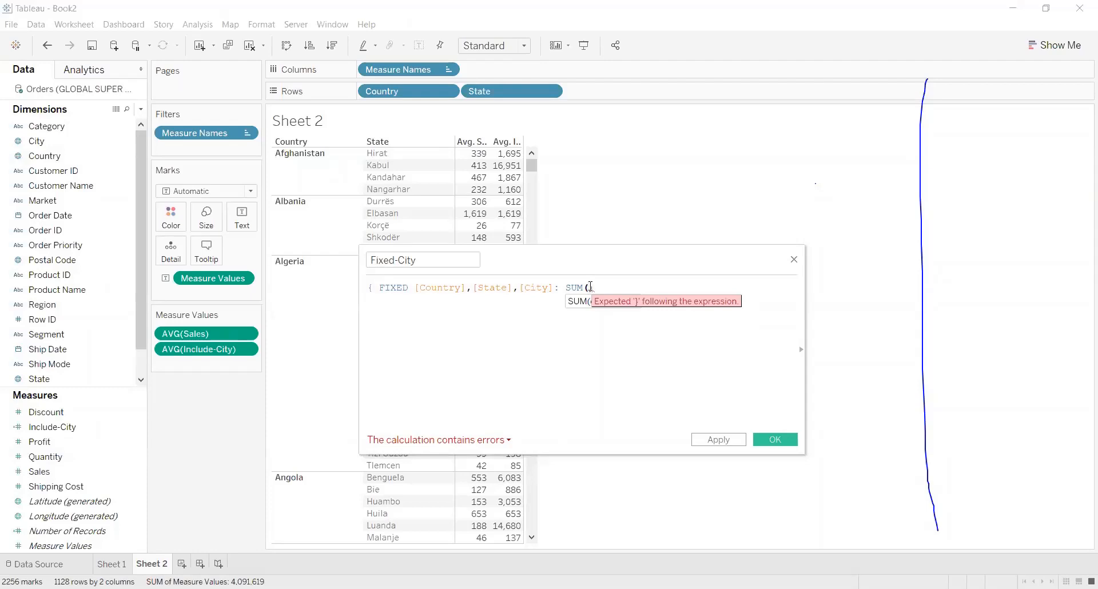
type("Sa")
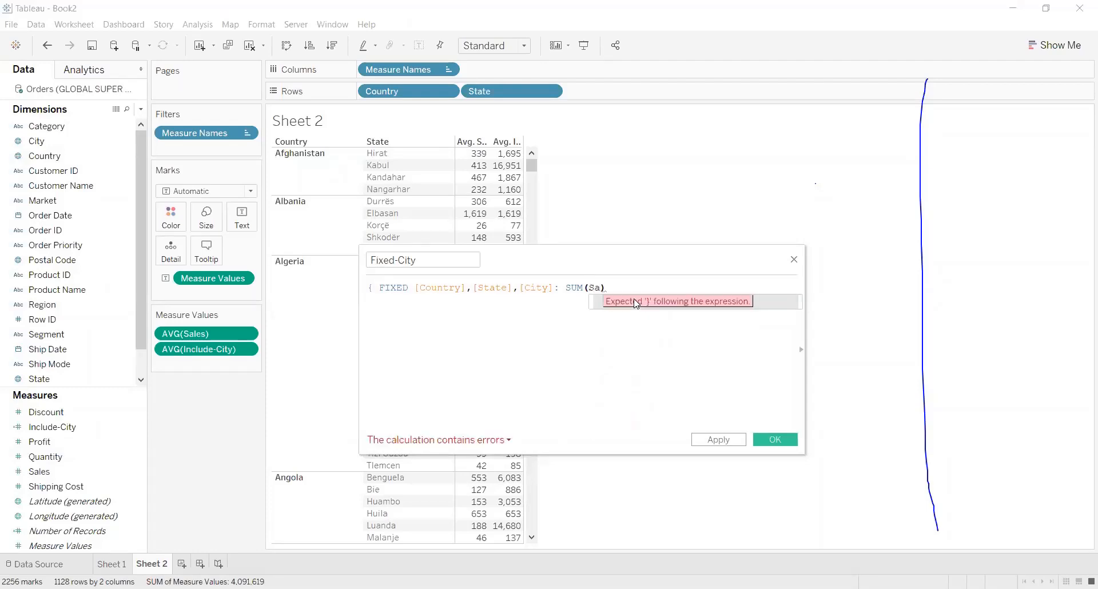
key("Return")
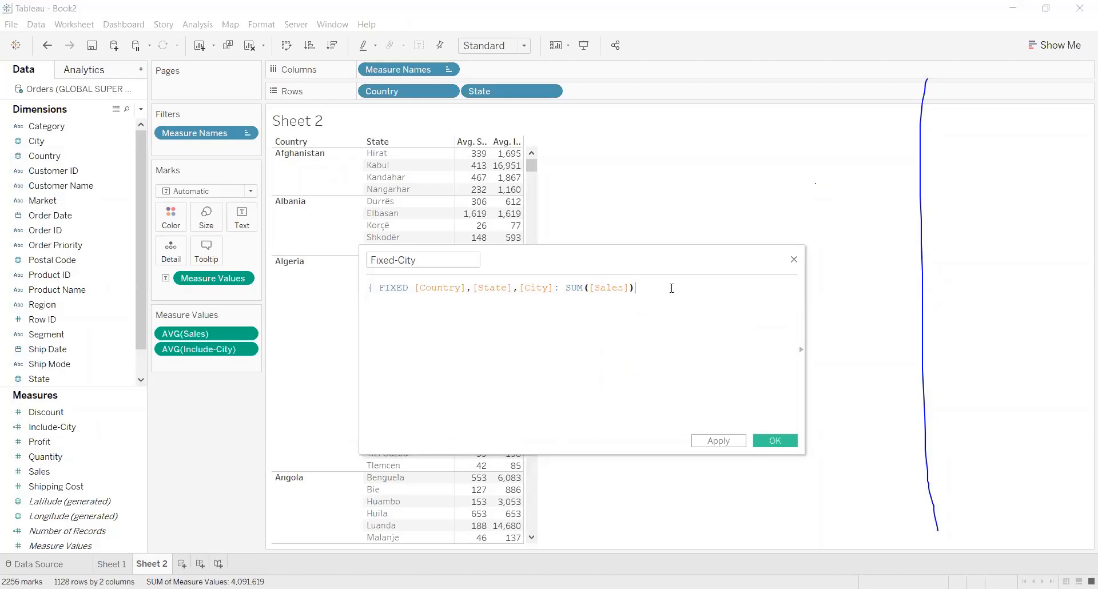
type("}")
Apply and save the Fixed-City calculation, and add it to the table as a third value column beside average Include-City.
left_click(716, 443)
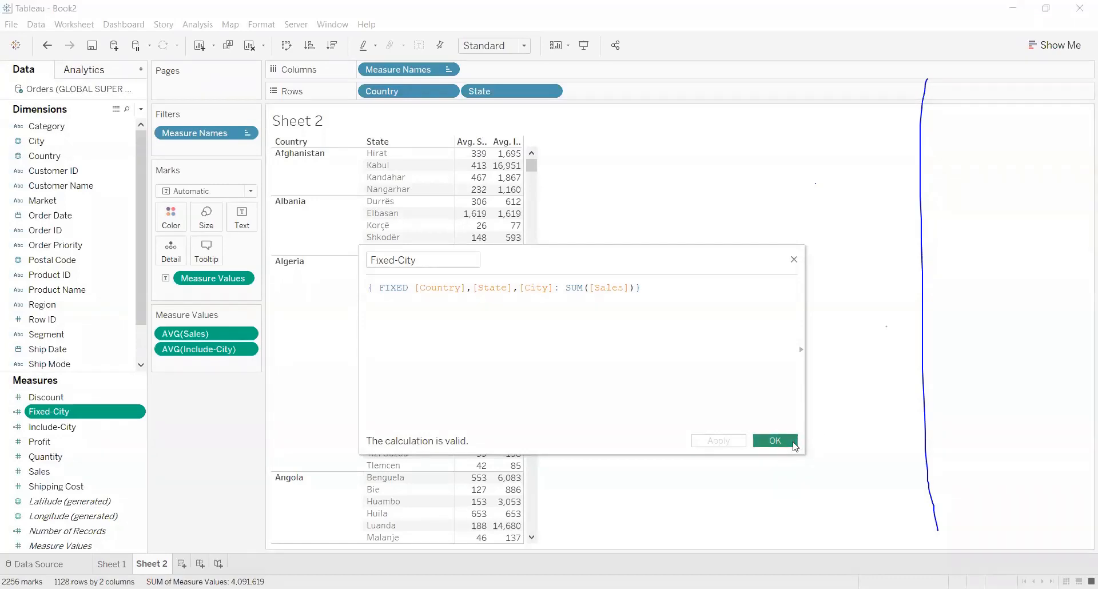
left_click(795, 447)
mouse_move(53, 412)
left_mouse_down()
mouse_move(473, 234)
mouse_move(511, 196)
left_mouse_up()
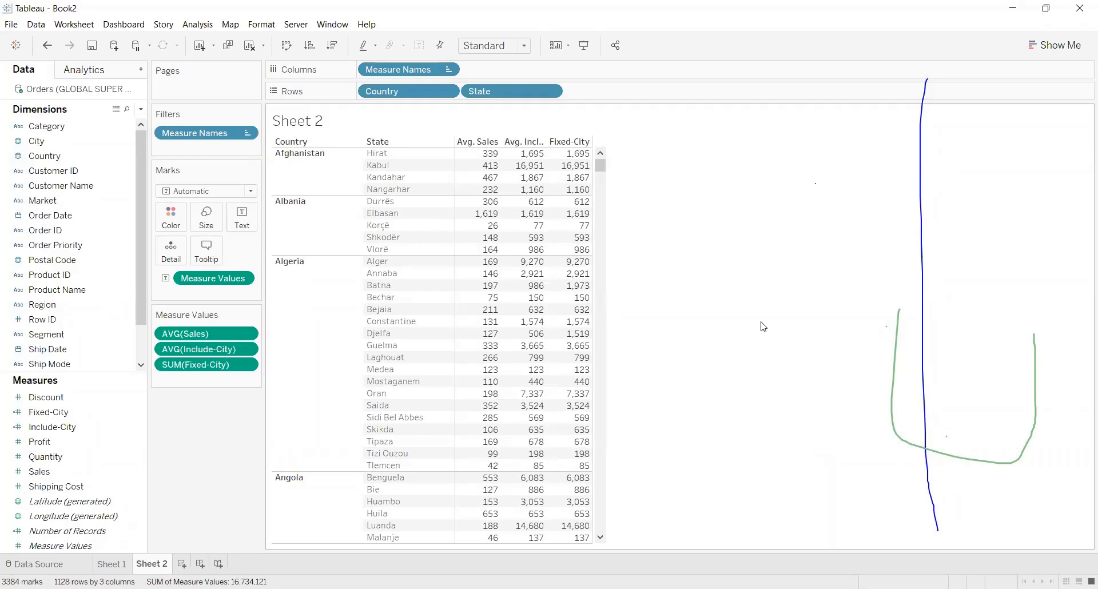
Remove State from the rows to compare average Sales, average Include-City and Fixed-City by Country only.
mouse_move(570, 159)
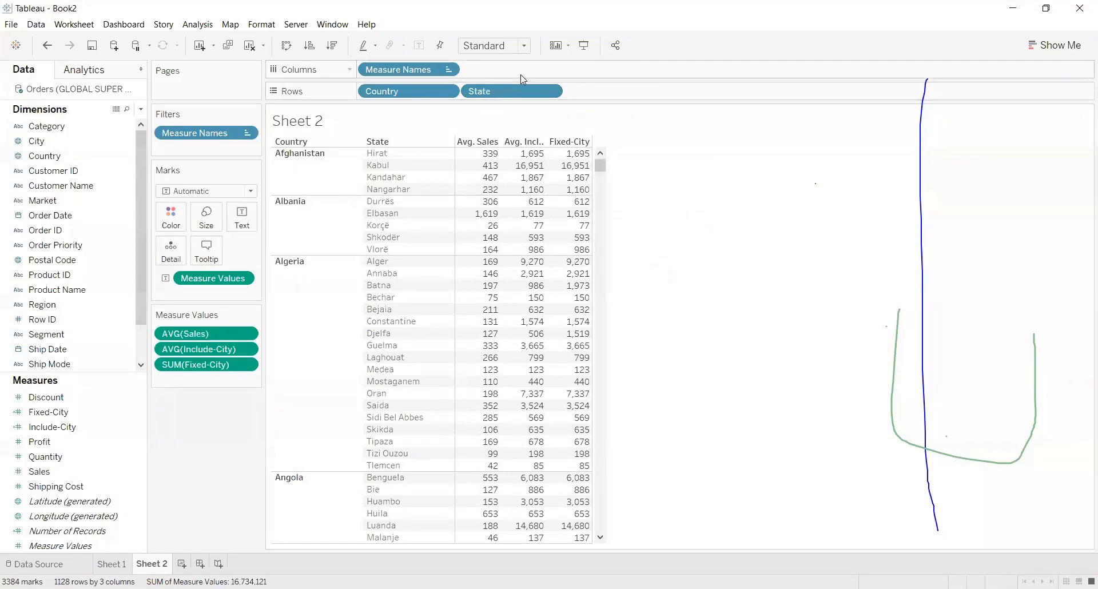
left_click_drag(516, 88, 675, 160)
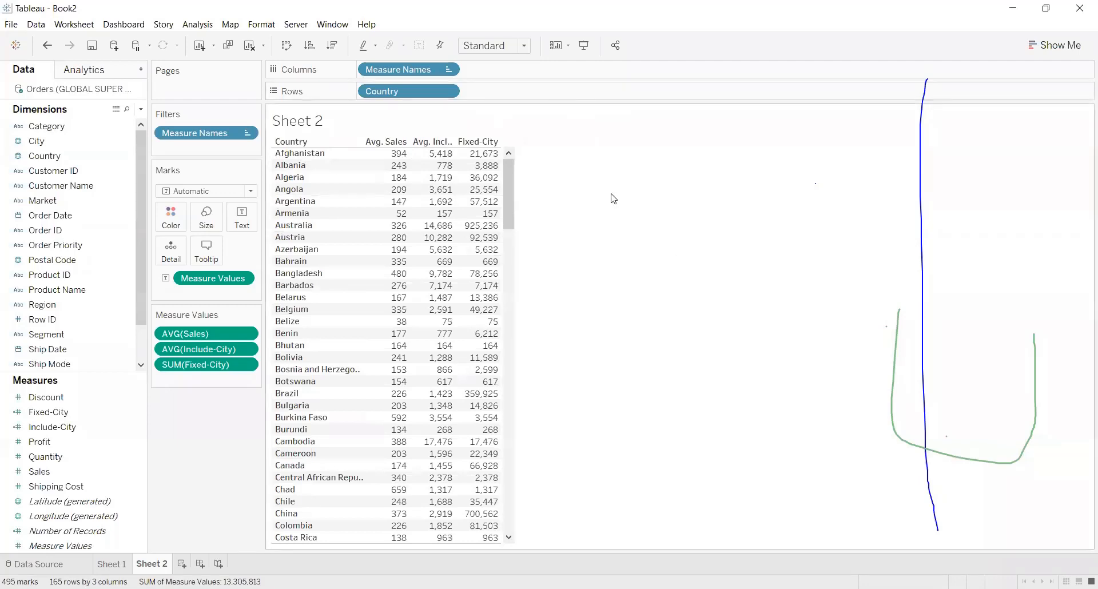
mouse_move(481, 169)
mouse_move(438, 159)
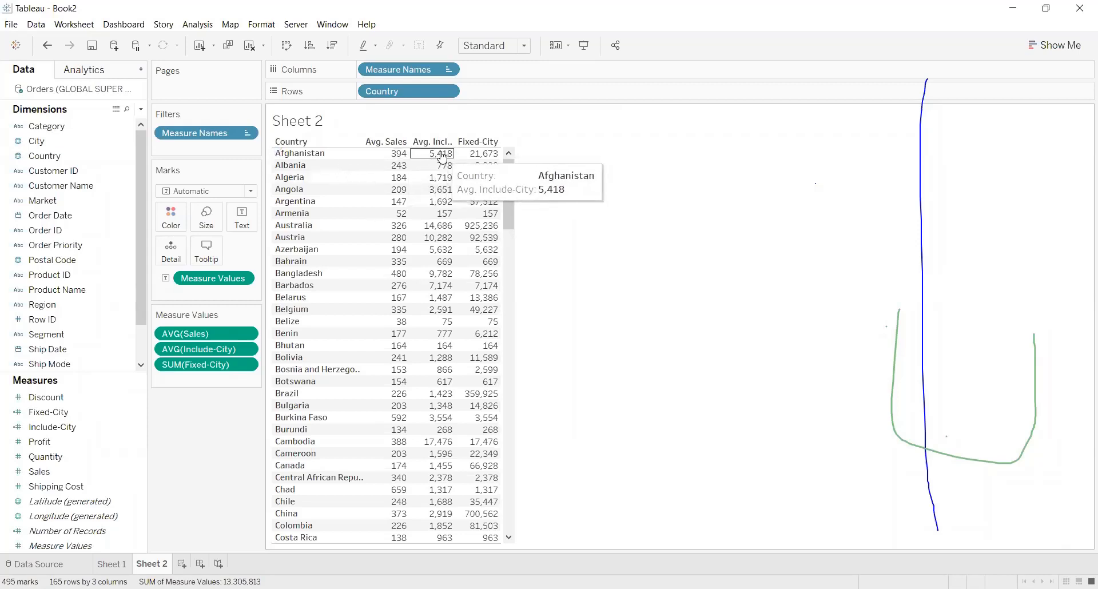
Change the aggregation of the Fixed-City values in the table from sum to average.
left_click(583, 140)
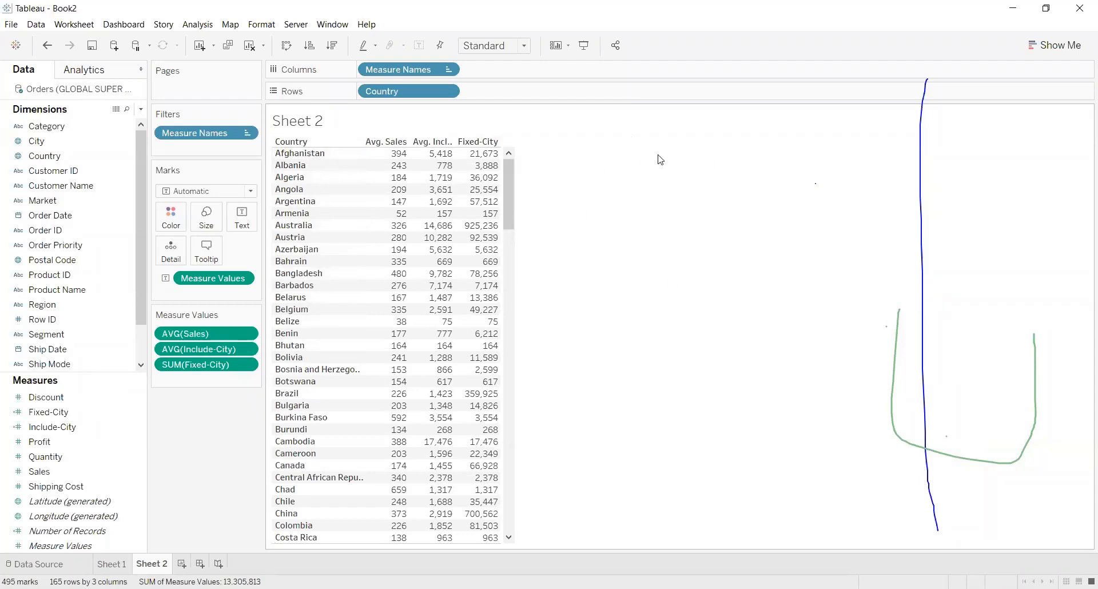
mouse_move(493, 194)
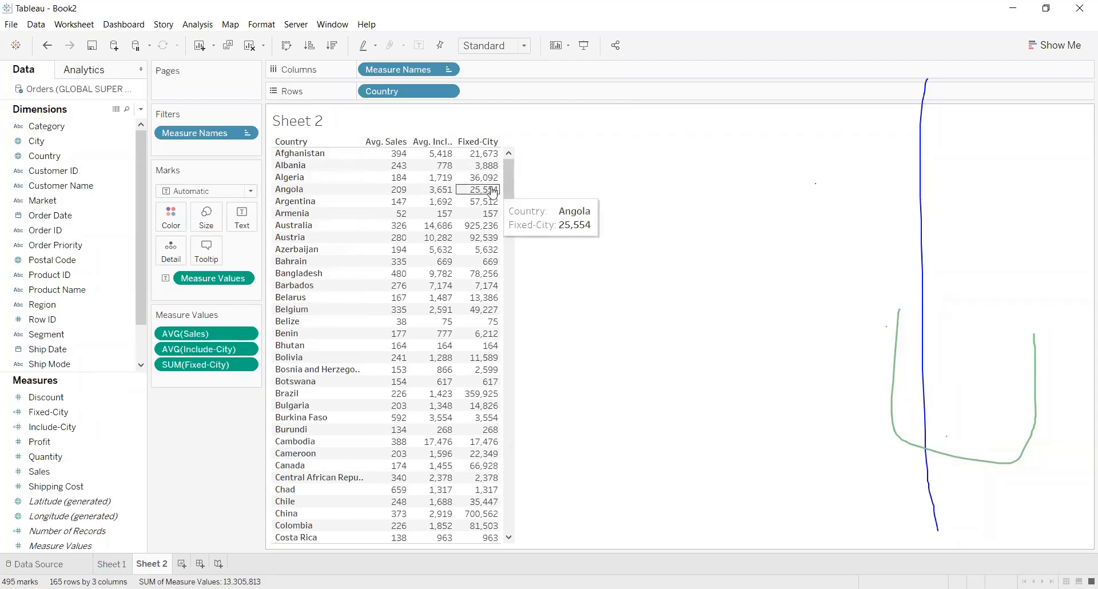
left_click(248, 365)
mouse_move(263, 462)
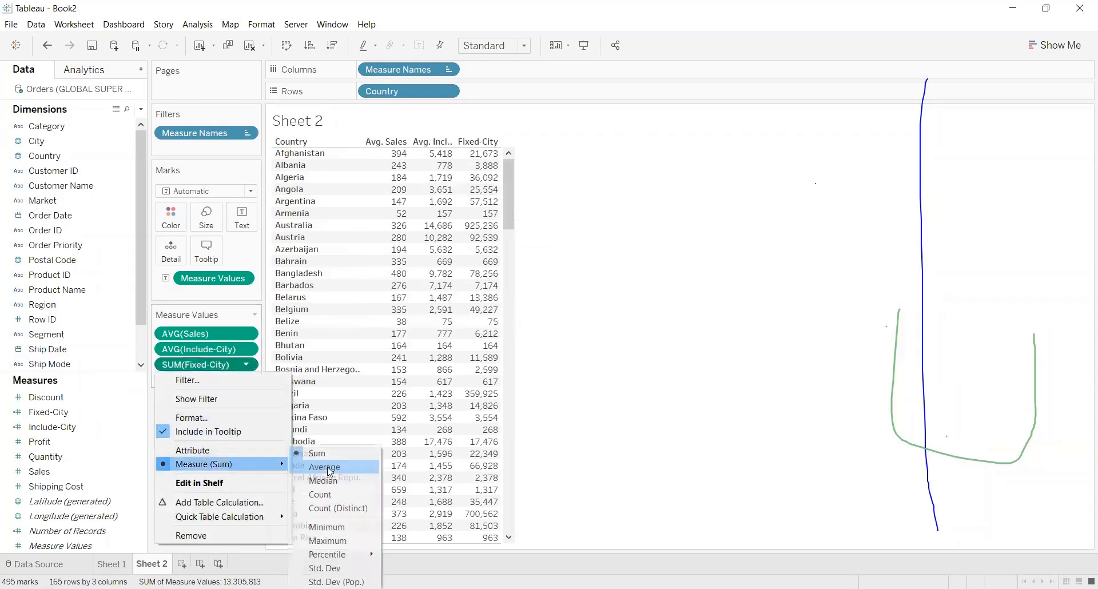
left_click(324, 467)
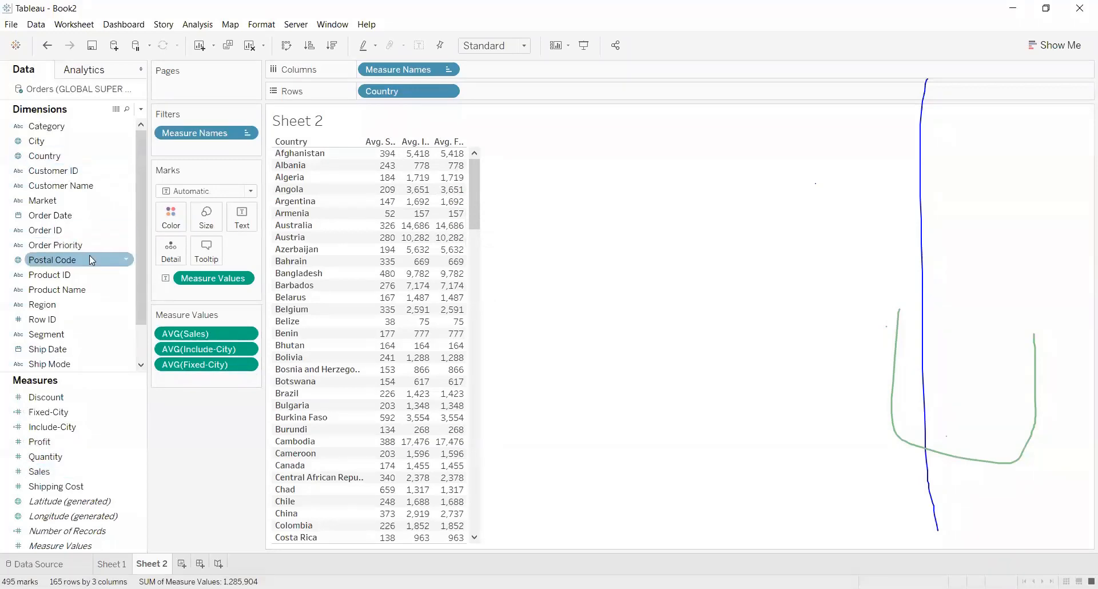
Add State to the rows after Country, including all of its members.
left_click(90, 186)
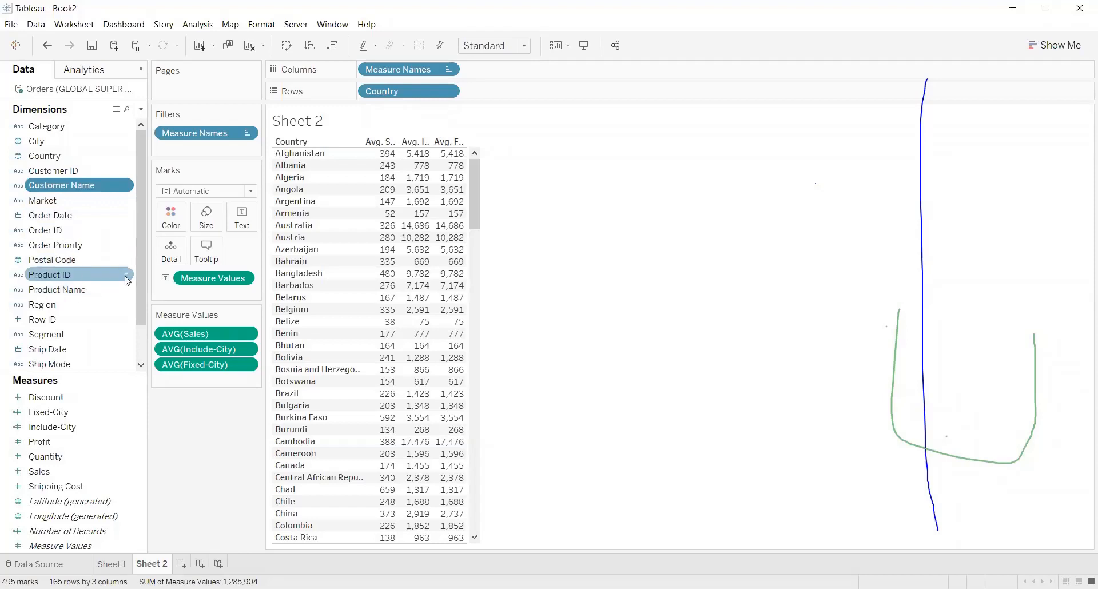
left_click_drag(144, 266, 140, 308)
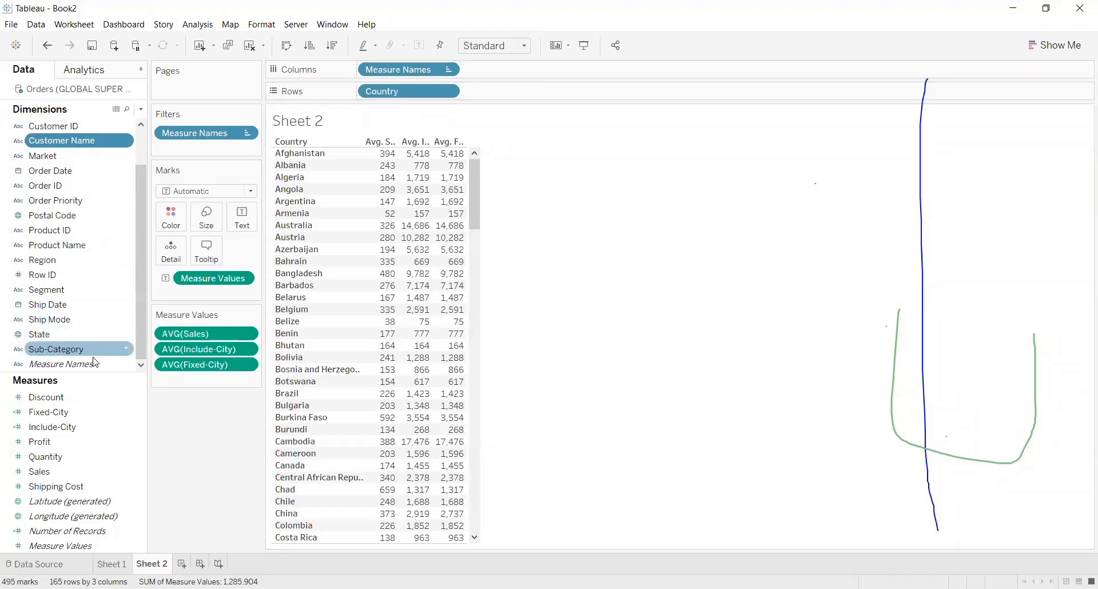
left_click_drag(48, 334, 578, 93)
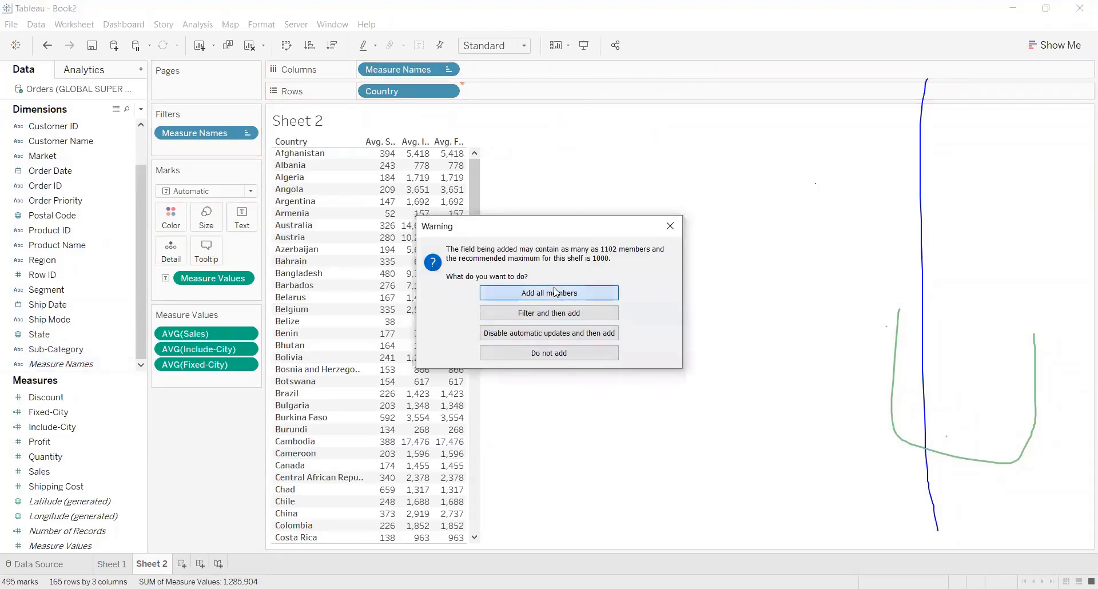
left_click(556, 293)
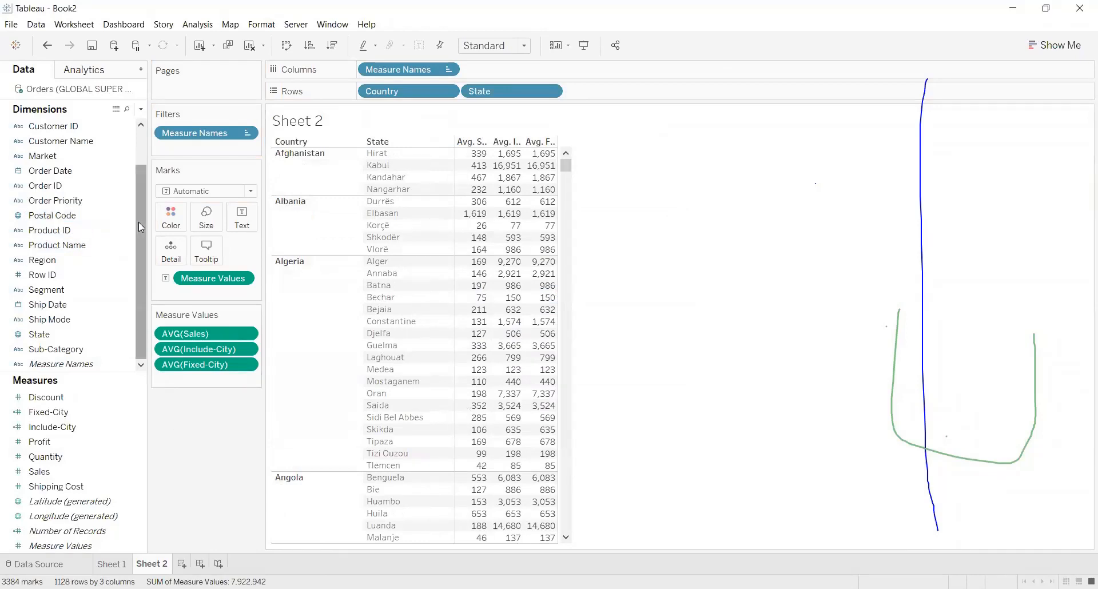
Try splitting the columns by Region ahead of Measure Names, and undo it.
left_click_drag(58, 261, 366, 68)
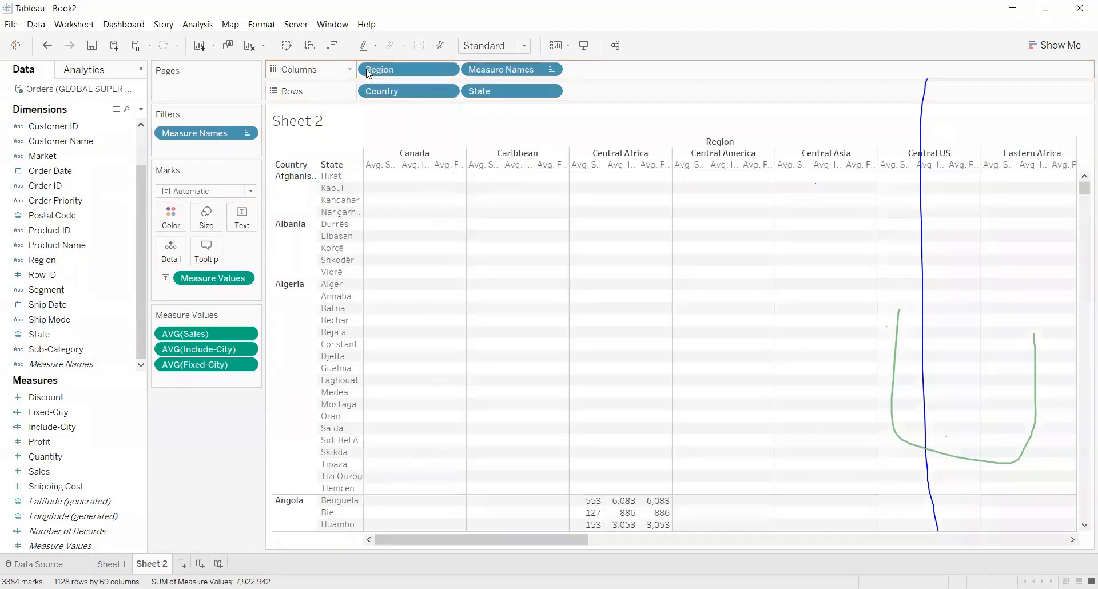
key("ctrl+z")
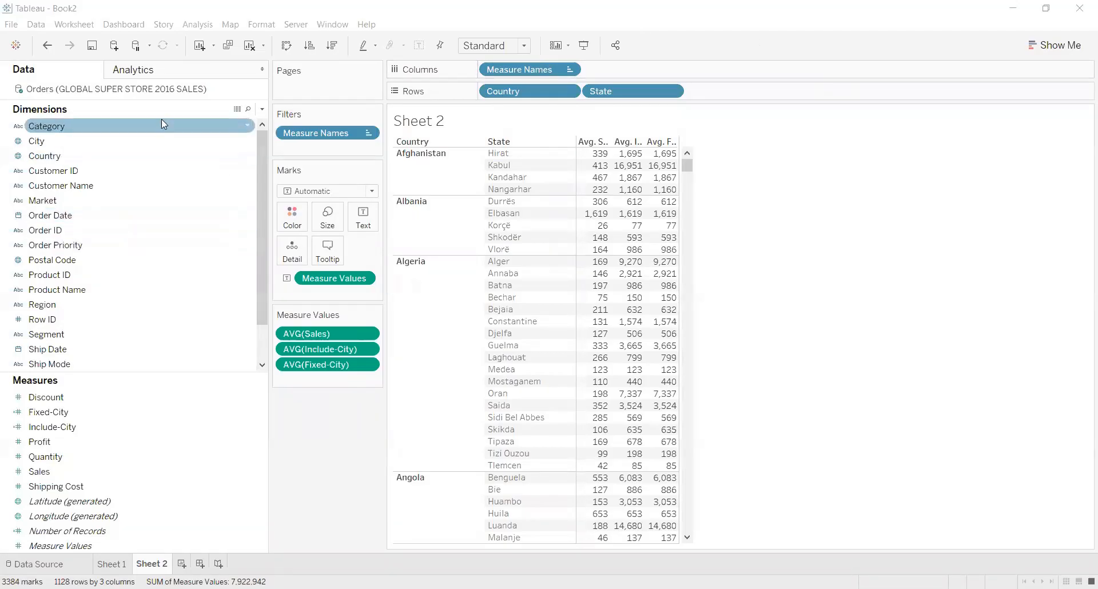
Add Category to the columns ahead of Measure Names and compare the average Include-City and Fixed-City values per category.
left_click_drag(122, 123, 495, 65)
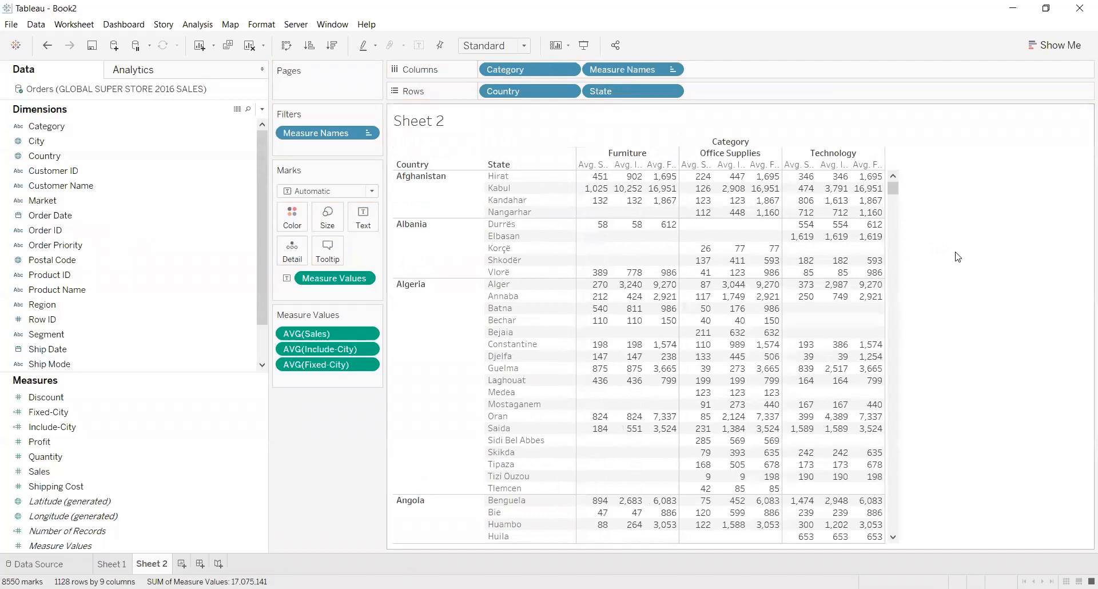
mouse_move(781, 198)
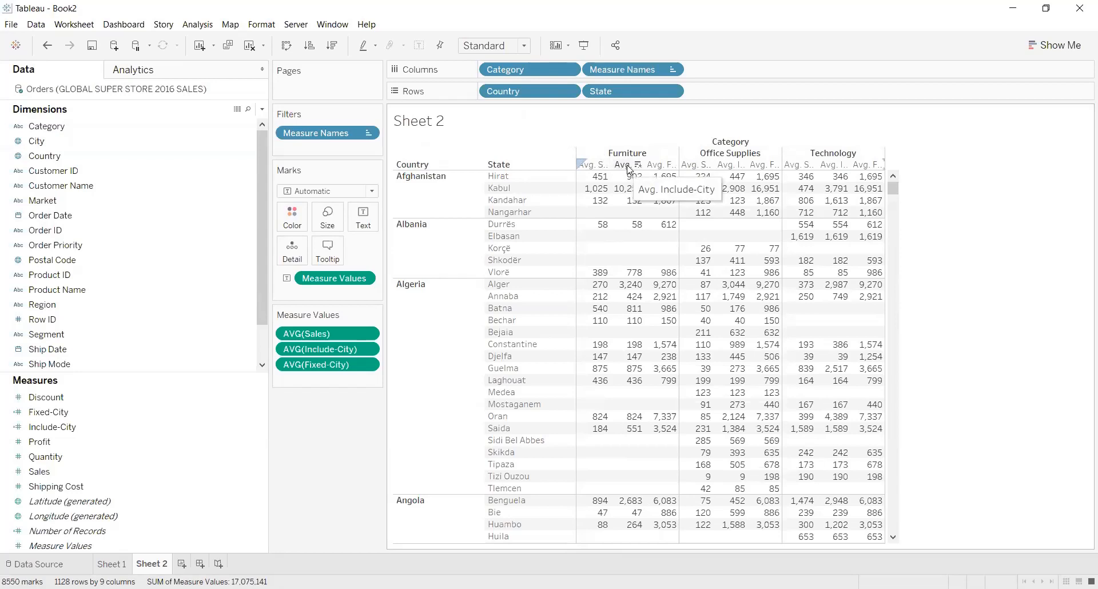
mouse_move(628, 182)
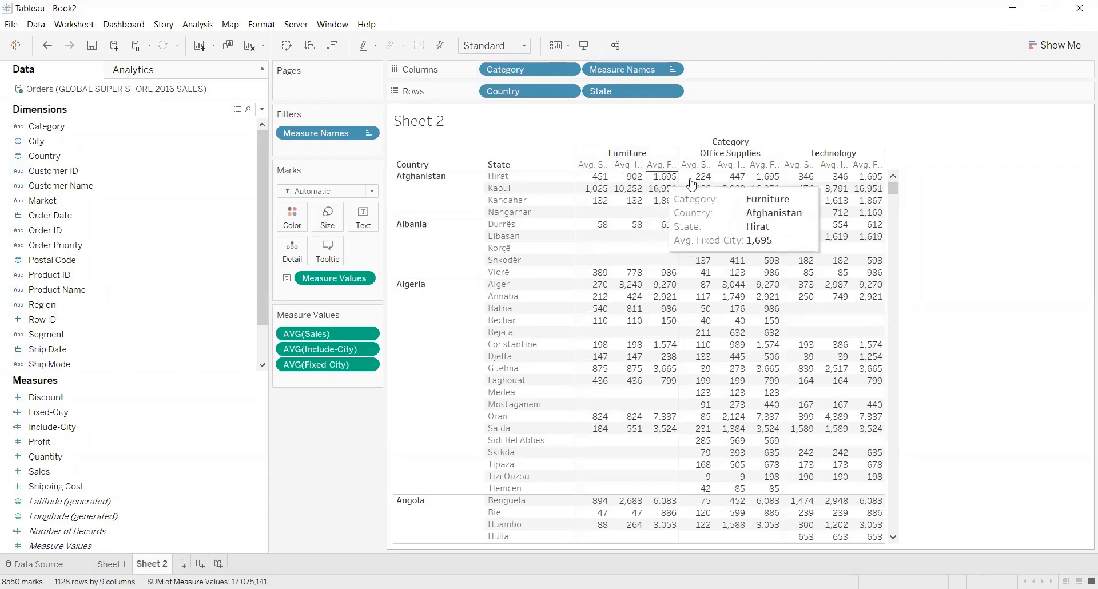
mouse_move(731, 181)
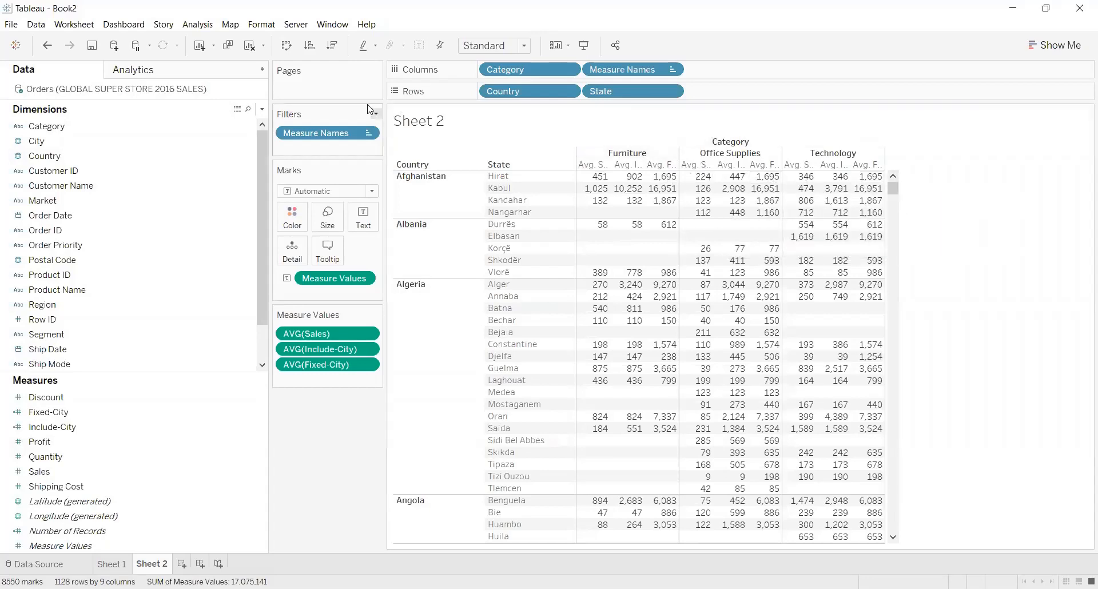
Edit the Fixed-City calculation to insert the dimension [Category] after [City] in the FIXED expression.
left_click(55, 442)
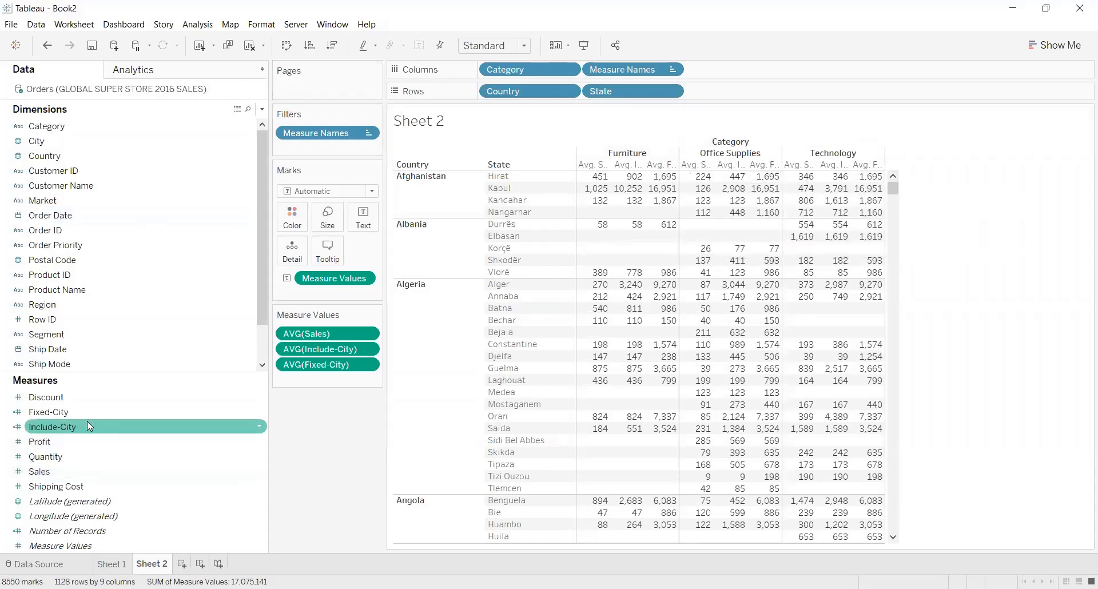
left_click(151, 410)
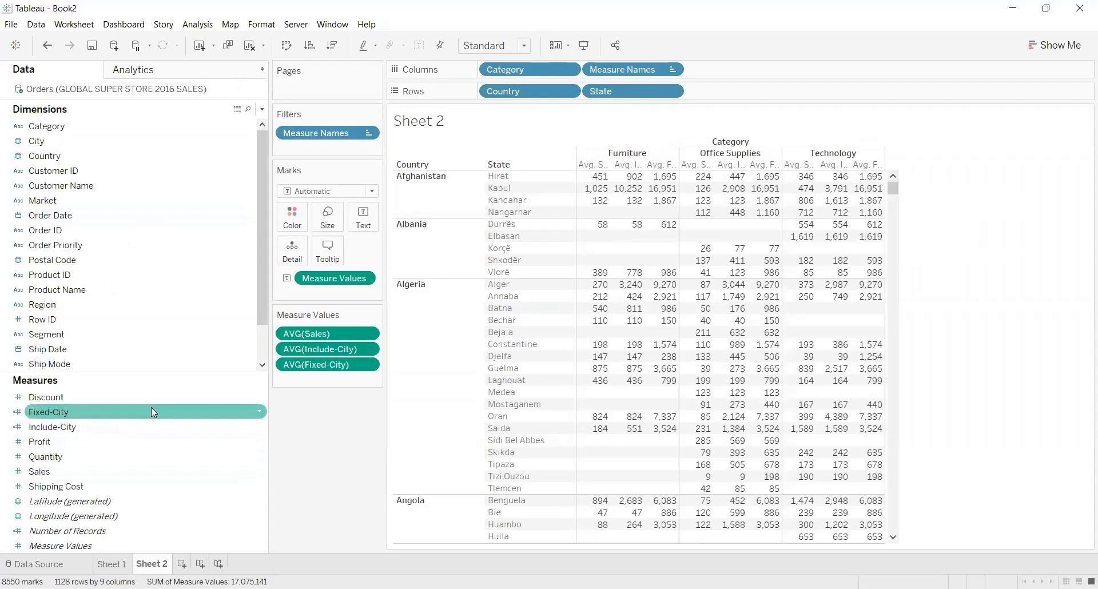
right_click(238, 415)
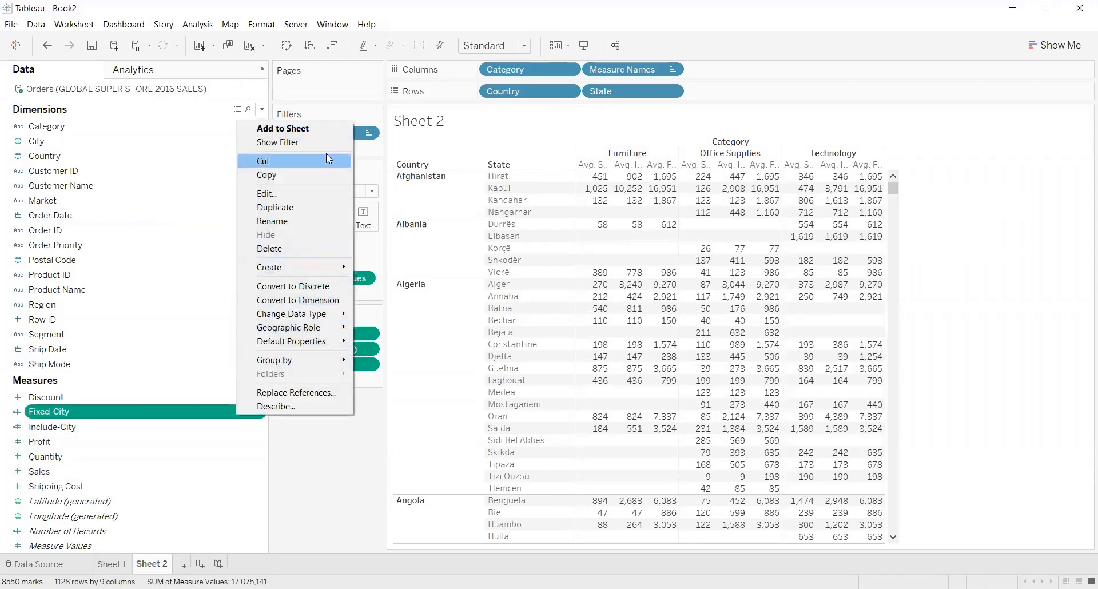
left_click(318, 194)
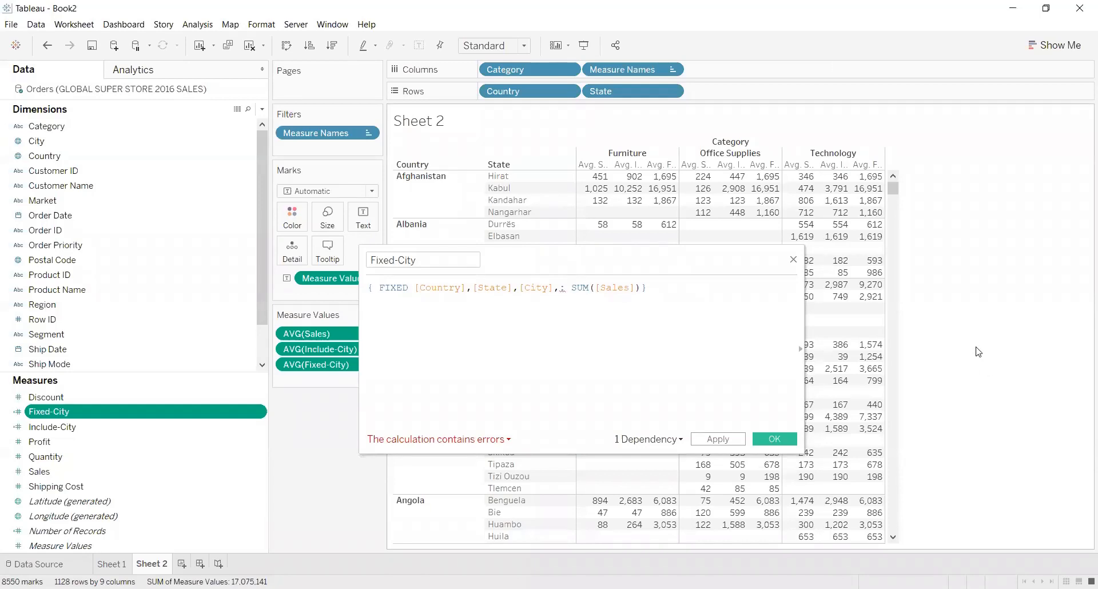
key("alt")
left_click(706, 347)
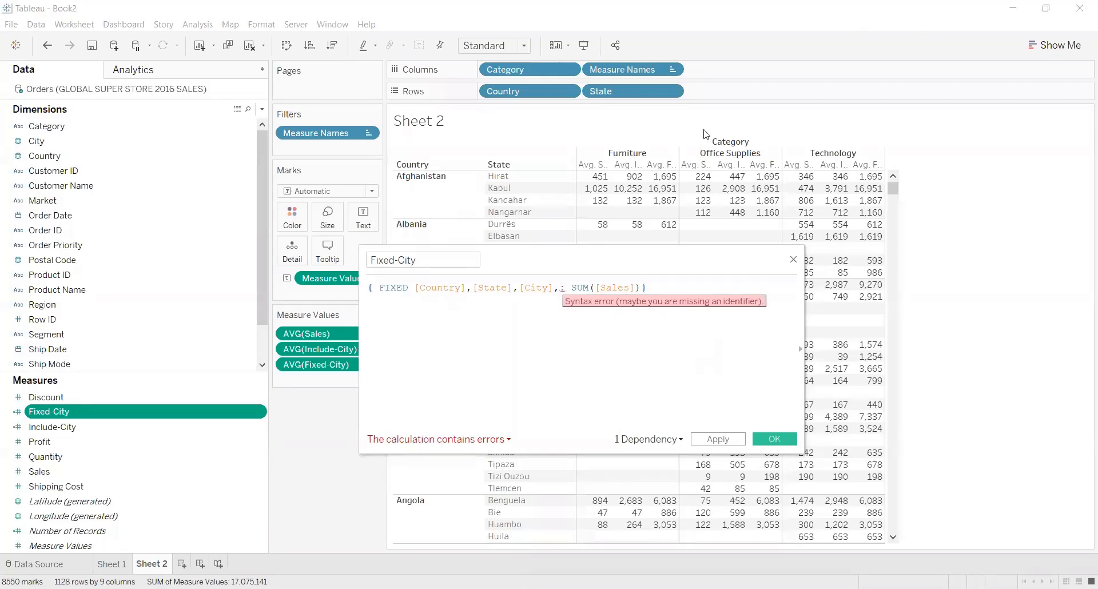
left_click(560, 281)
type("Ca")
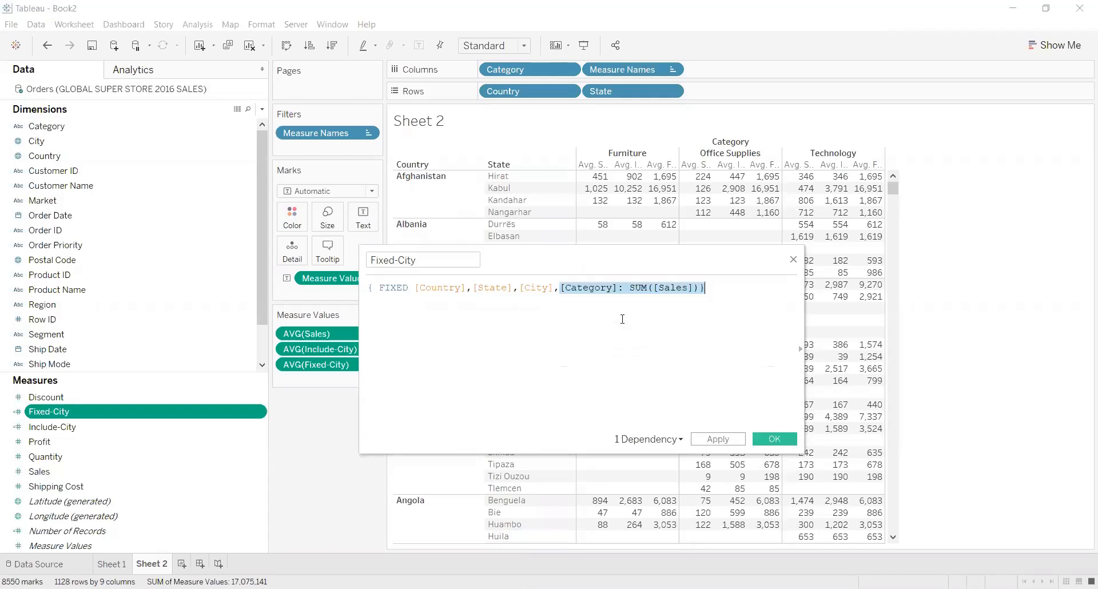
double_click(606, 316)
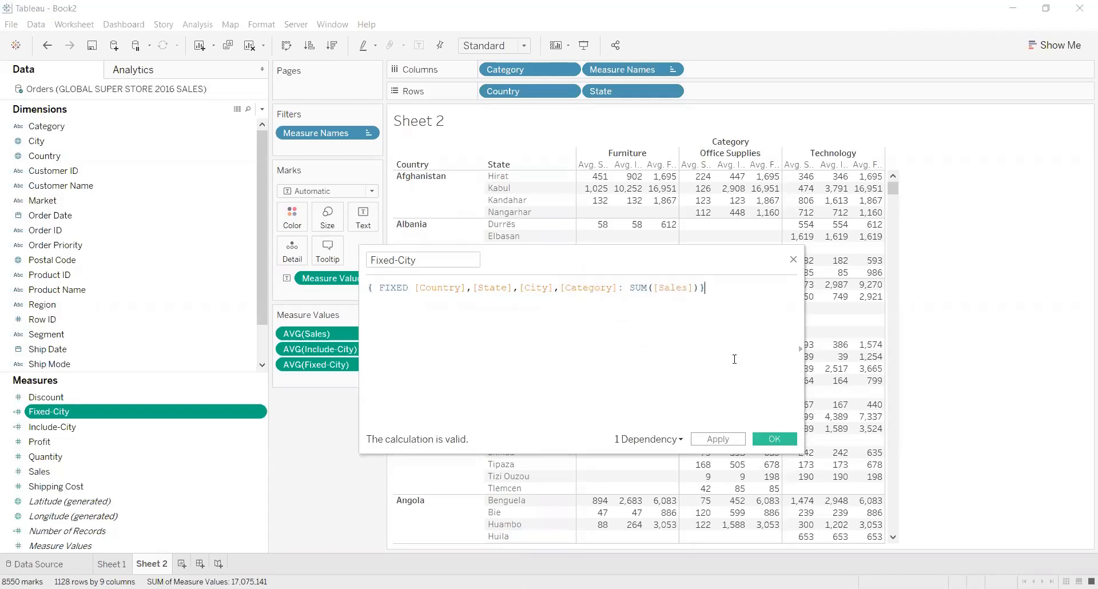
Apply and save the revised Fixed-City calculation, and compare its averages with Include-City in the Furniture category.
left_click(724, 444)
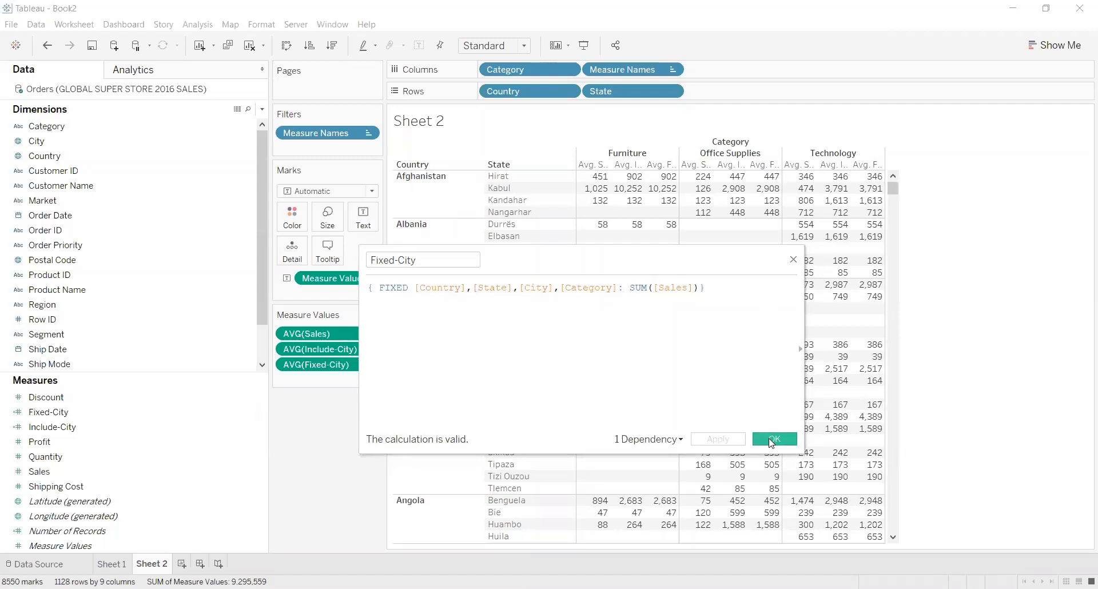
left_click(773, 439)
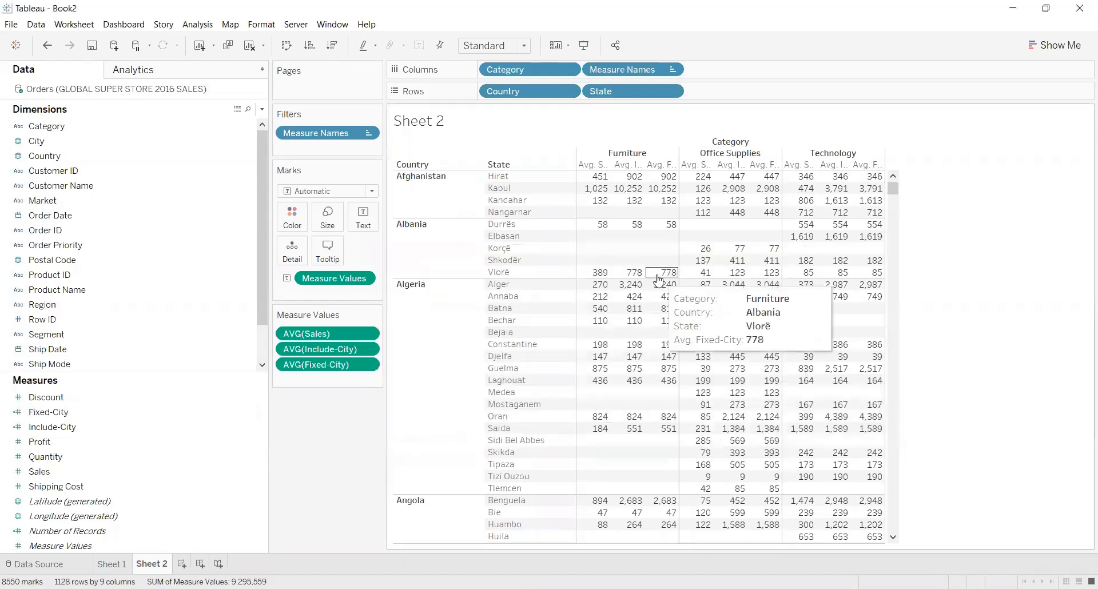
mouse_move(668, 183)
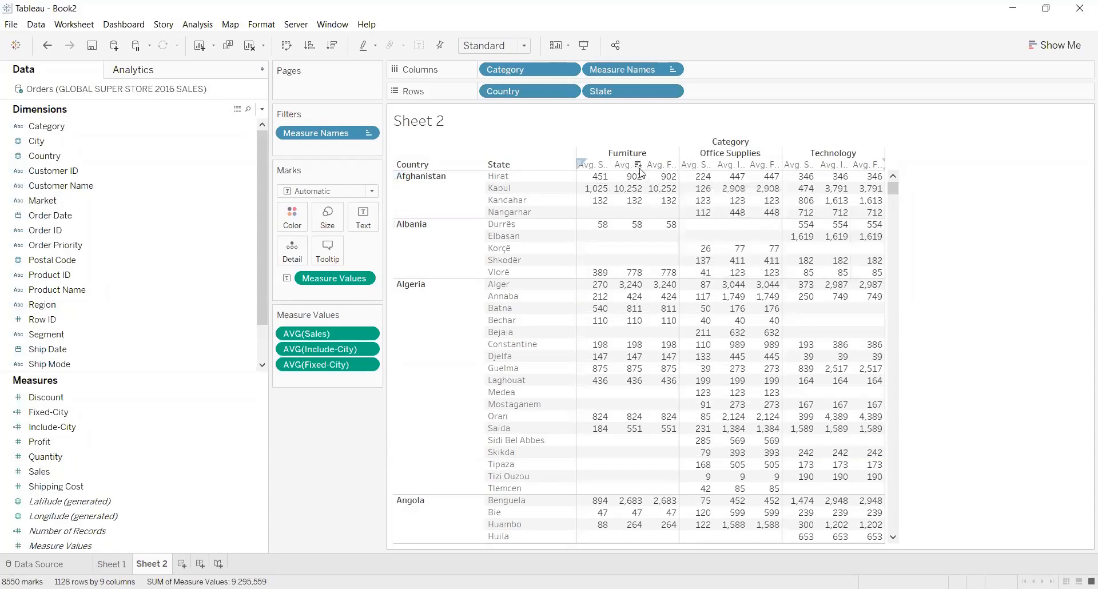
mouse_move(621, 188)
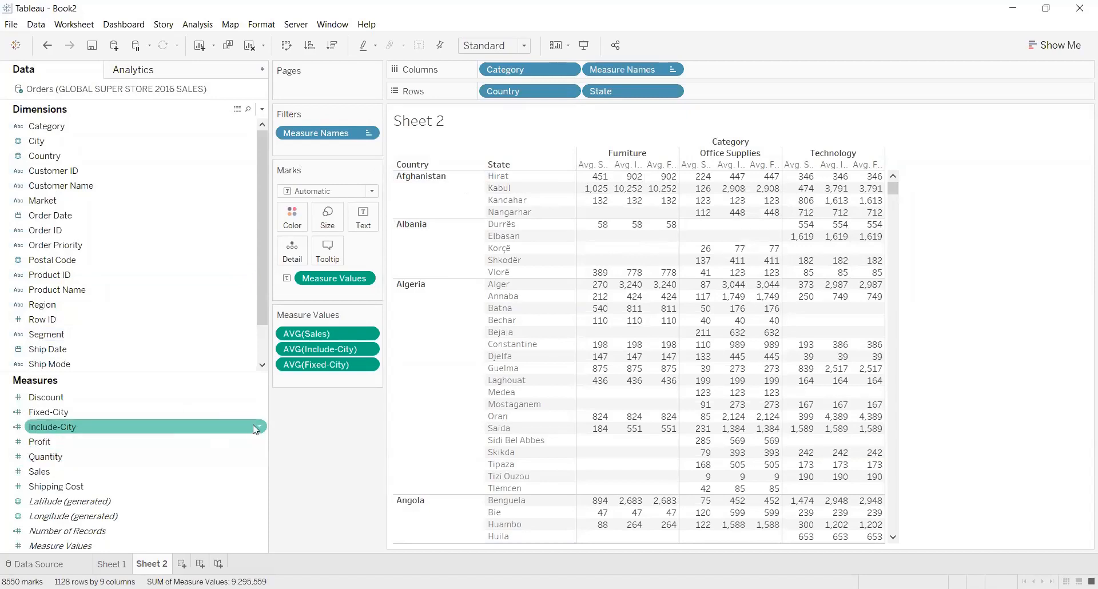
Open the Include-City calculation and review its INCLUDE formula against the table behind it.
right_click(253, 425)
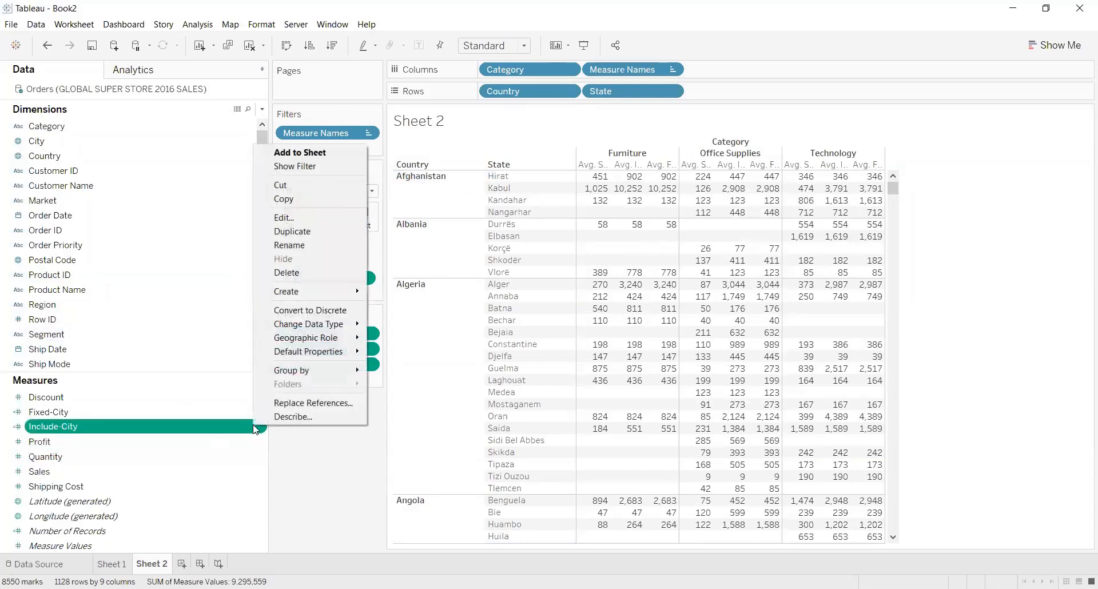
left_click(336, 217)
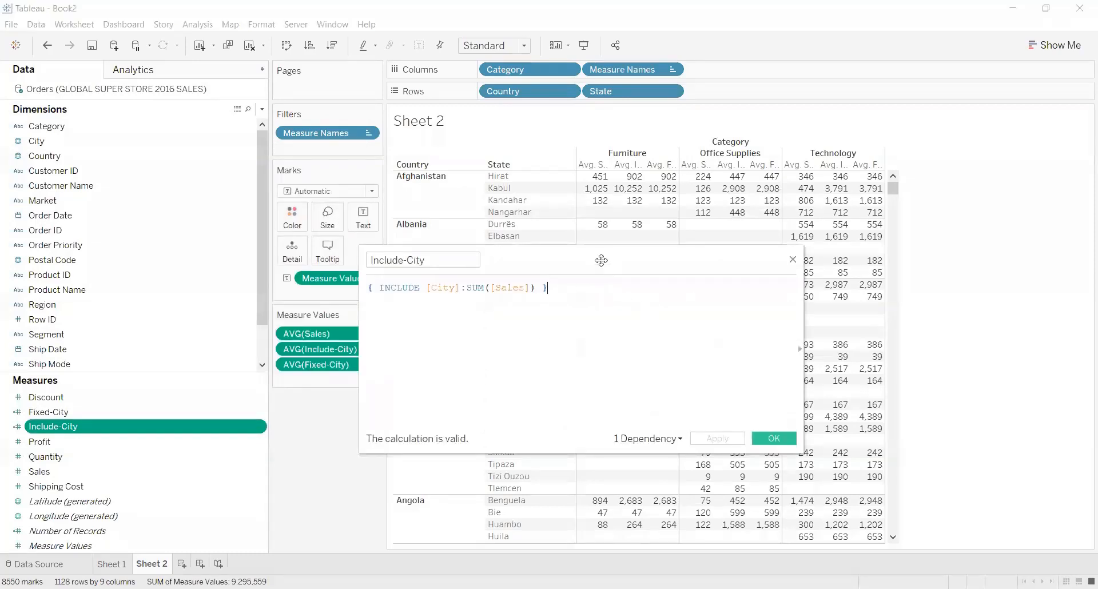
left_click_drag(601, 260, 599, 199)
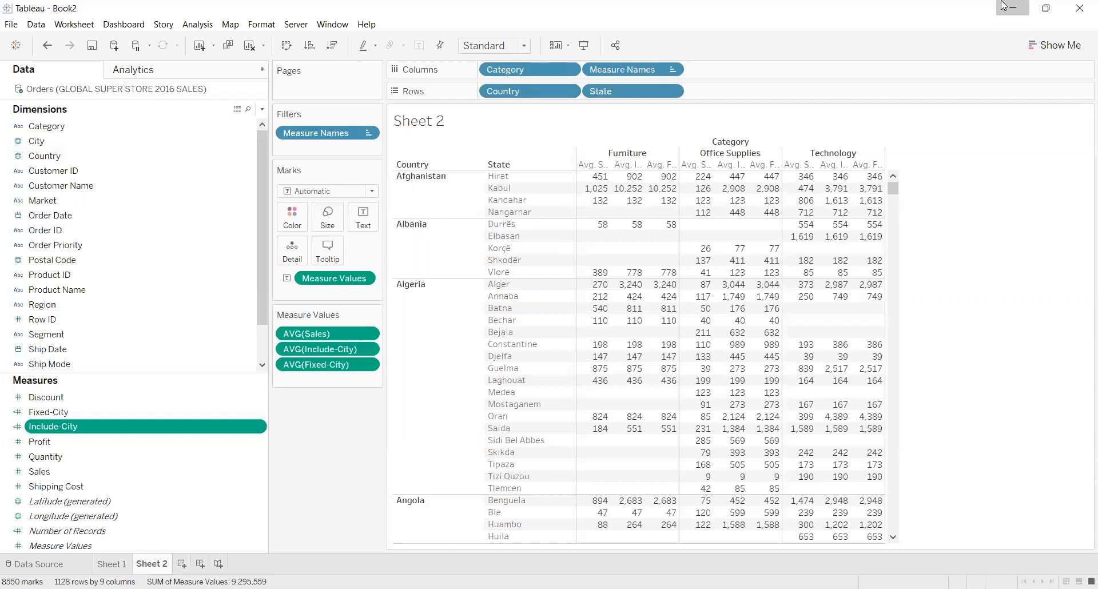
Switch to the PowerPoint slide on filter order to review where LOD calculations apply, and return to Tableau.
left_click(1004, 6)
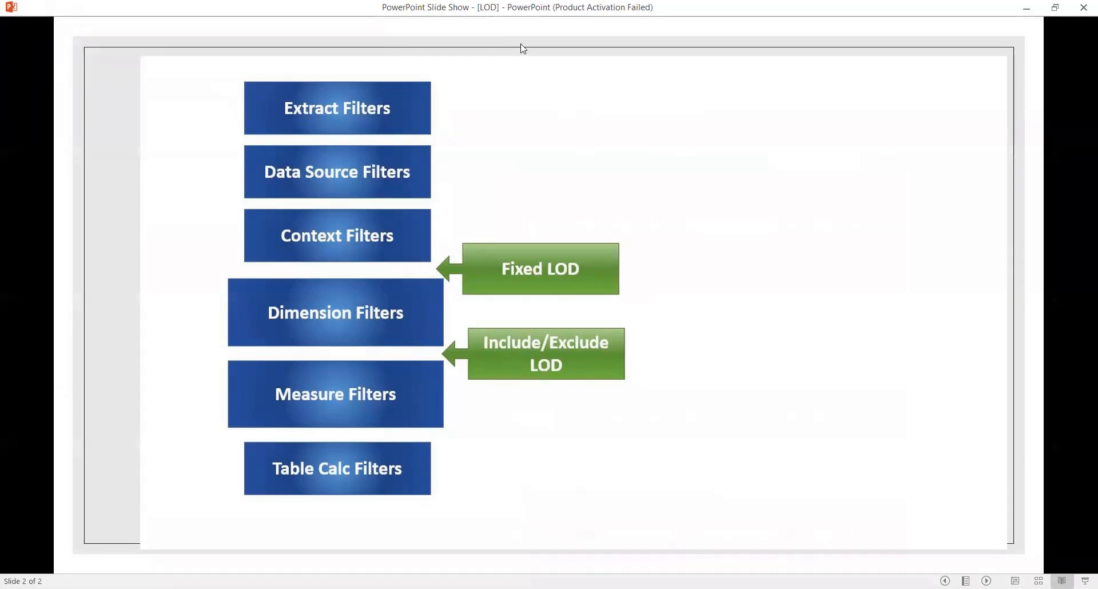
key("alt+Tab")
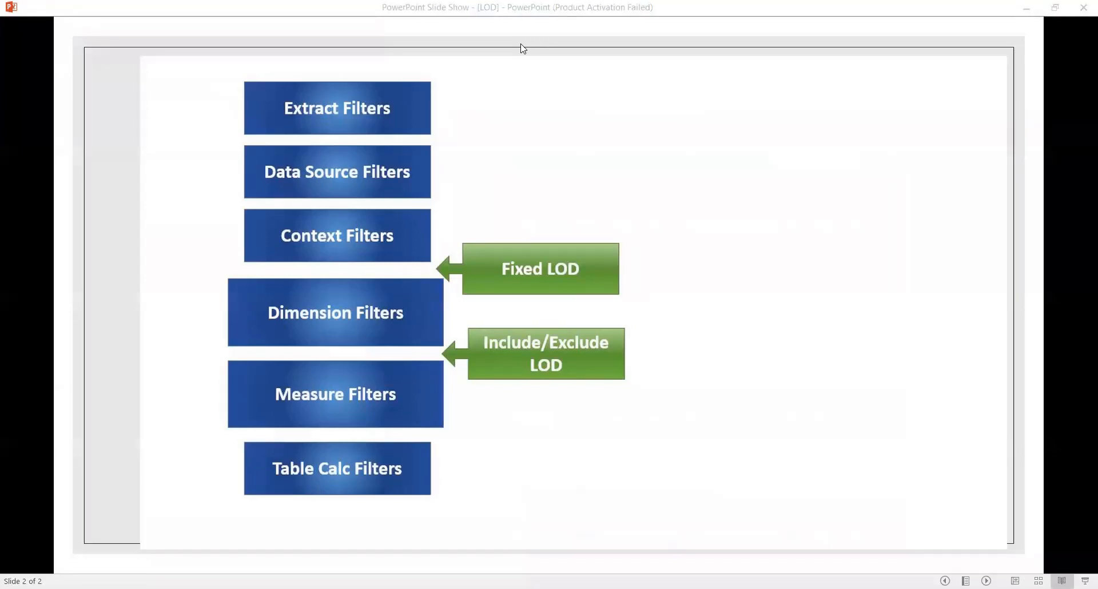
key("alt+Tab")
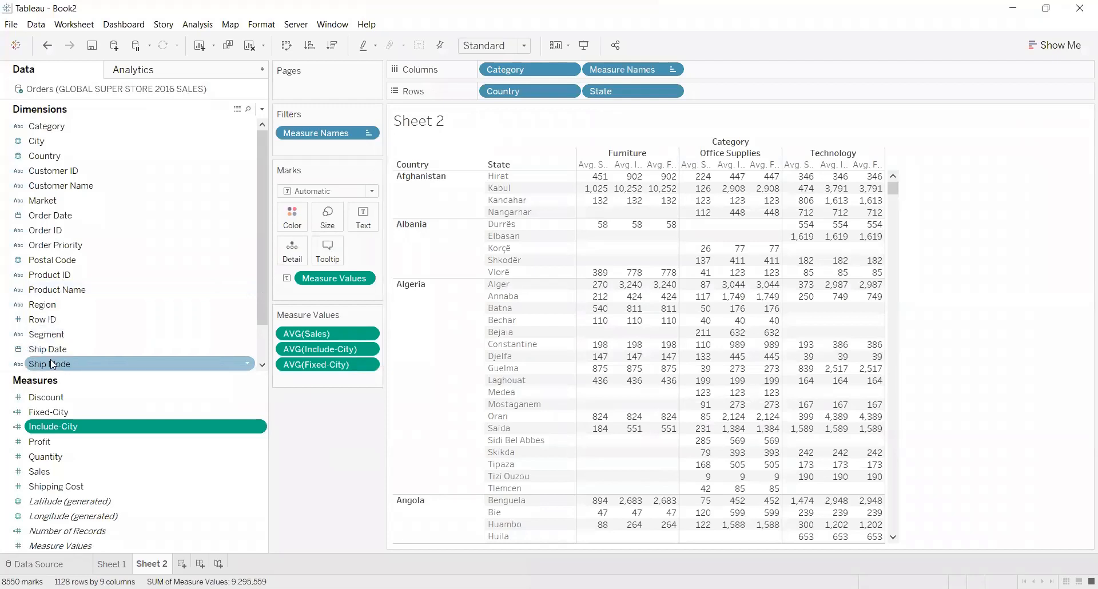
Add Ship Mode as a filter with First Class, Same Day, Second Class and Standard Class all included.
left_click_drag(51, 362, 312, 148)
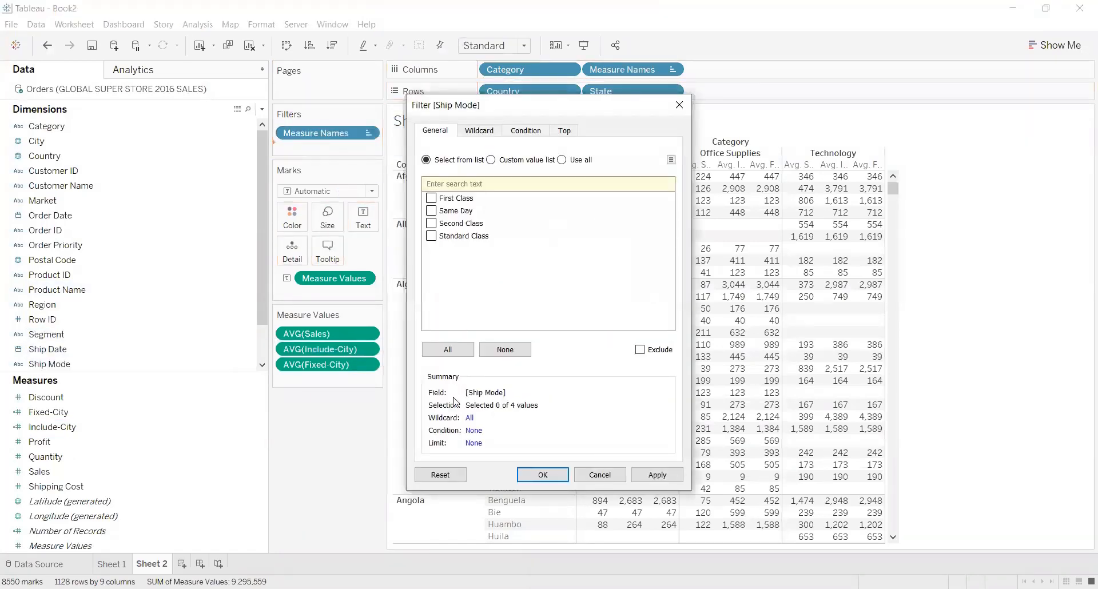
left_click(668, 477)
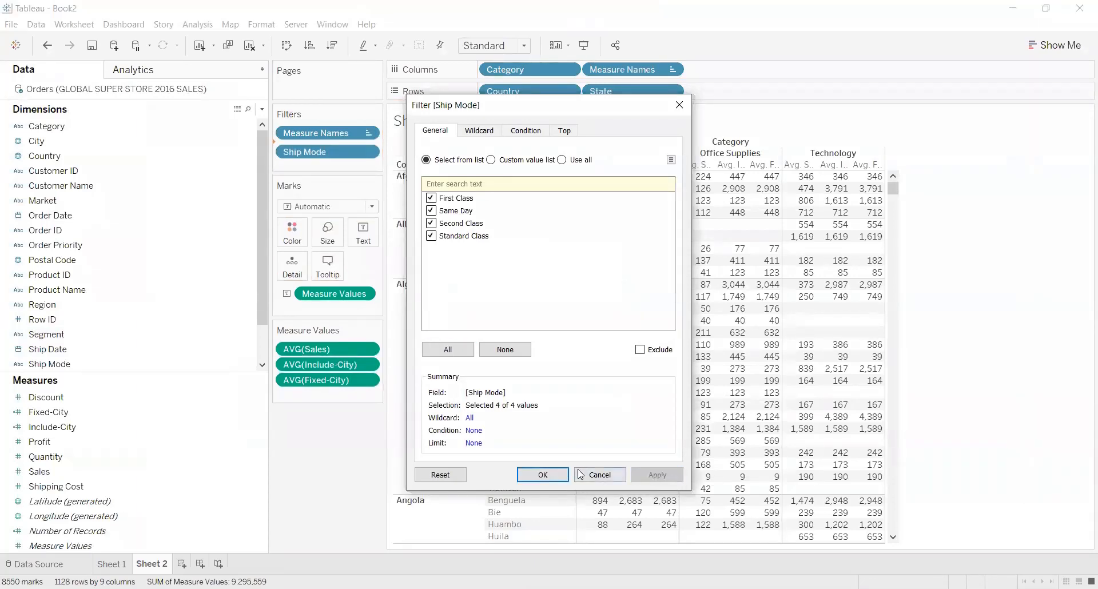
left_click(542, 475)
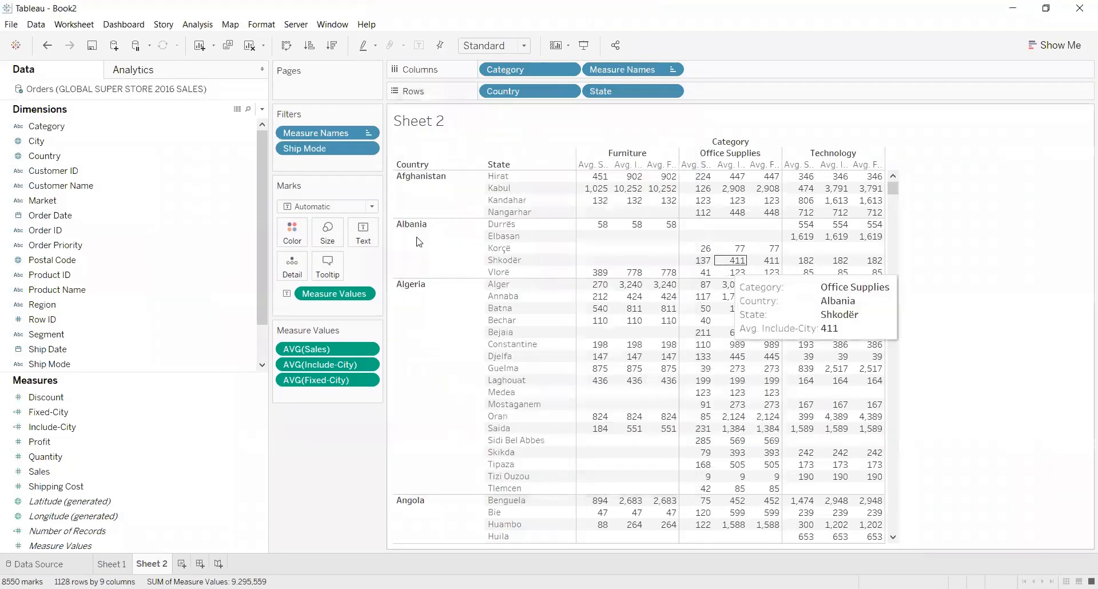
Show the Ship Mode filter control and place it beneath the Measure Values card.
right_click(327, 156)
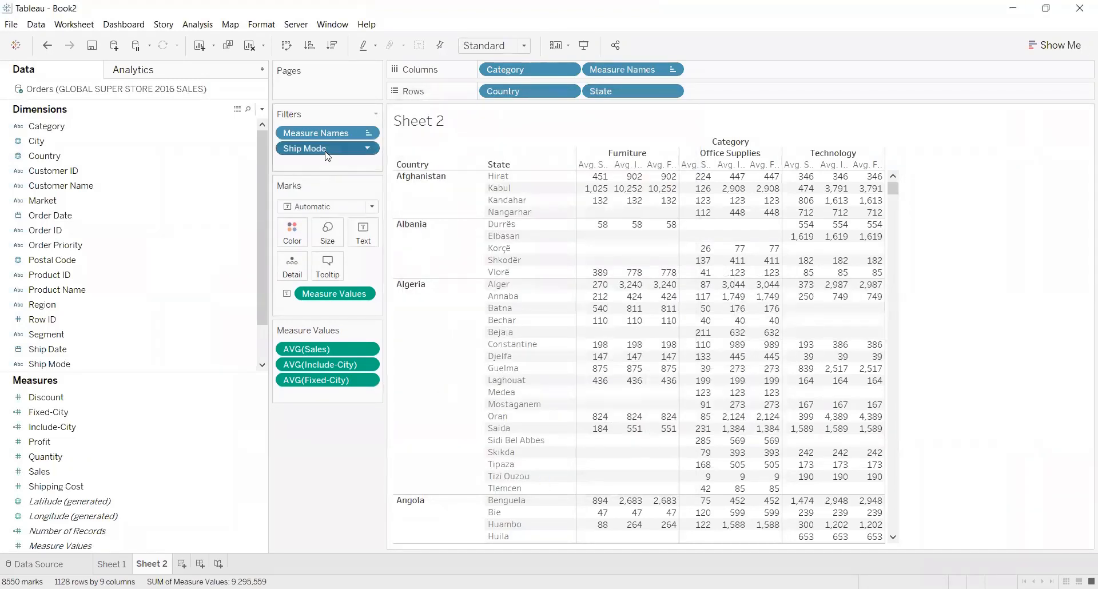
left_click(408, 175)
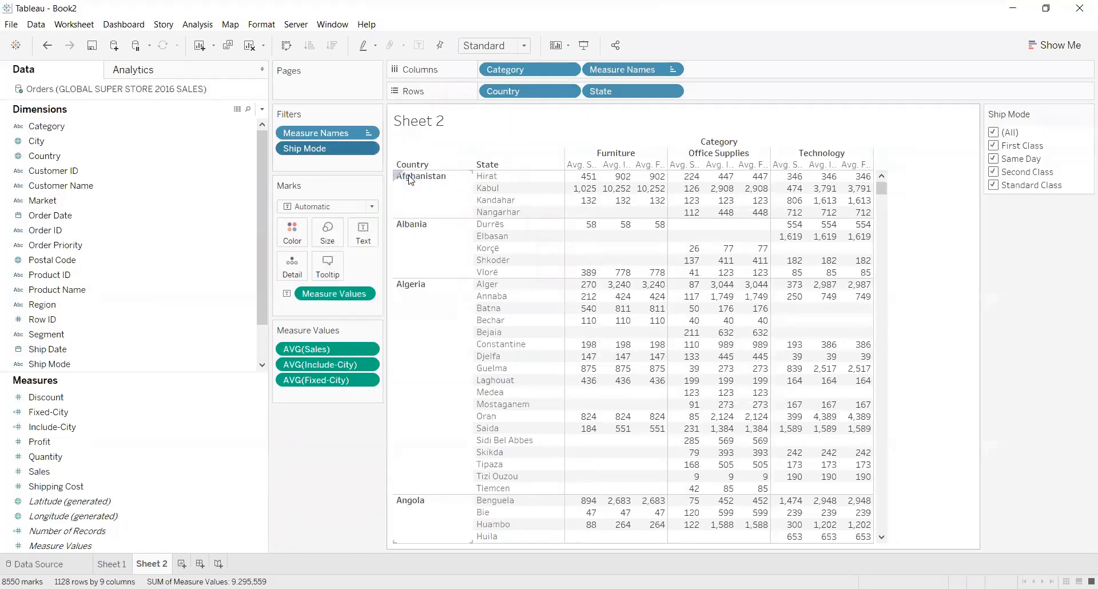
left_click_drag(422, 427, 325, 436)
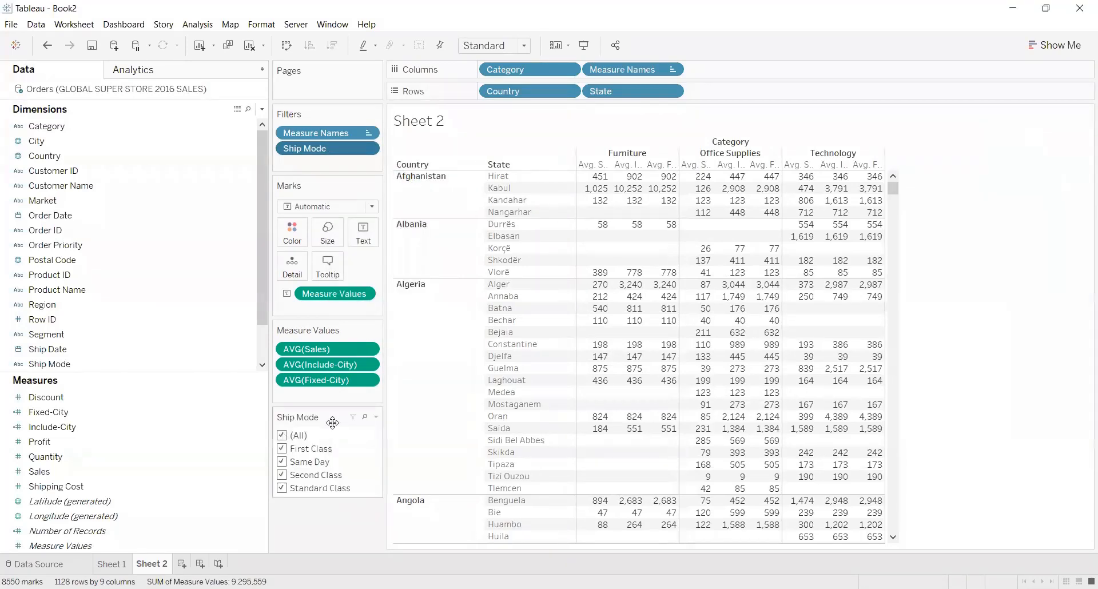
Customize the Ship Mode filter control to hide its "All" value.
left_click(377, 418)
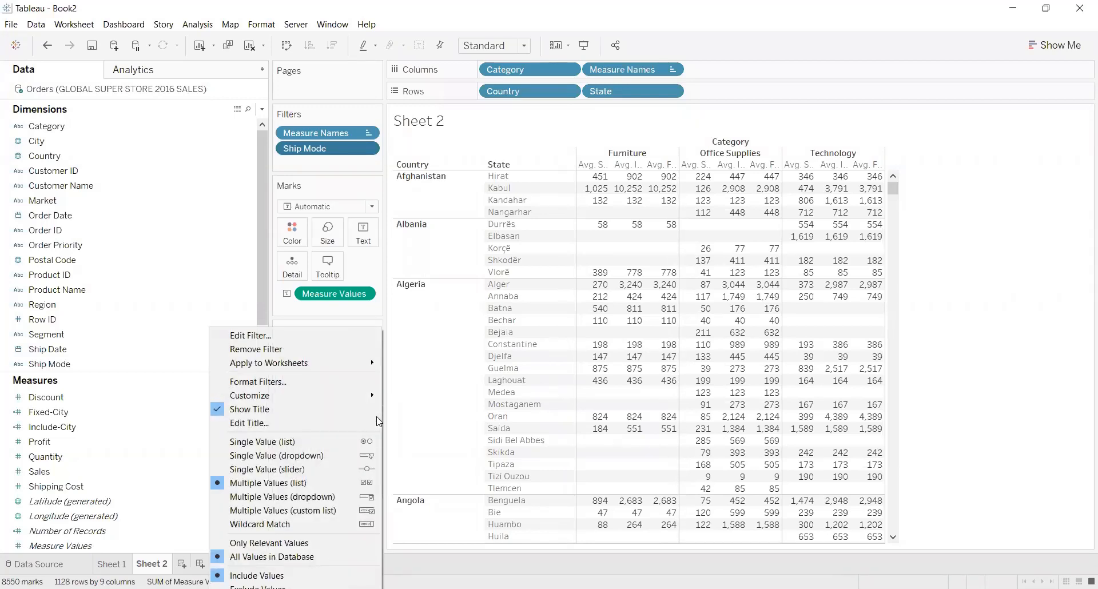
mouse_move(319, 400)
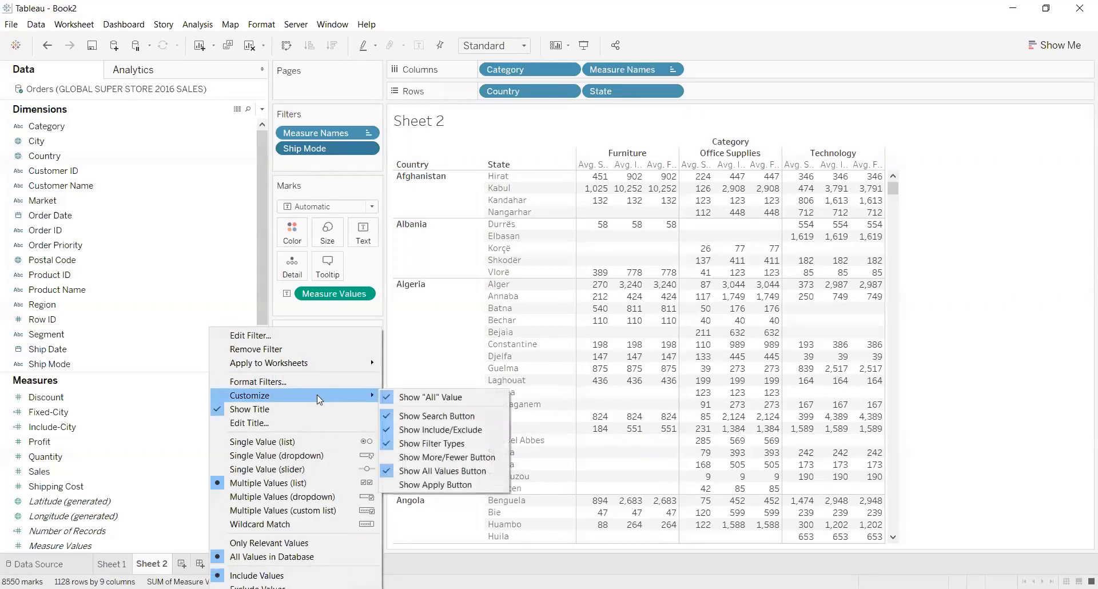
key("Escape")
key("Escape")
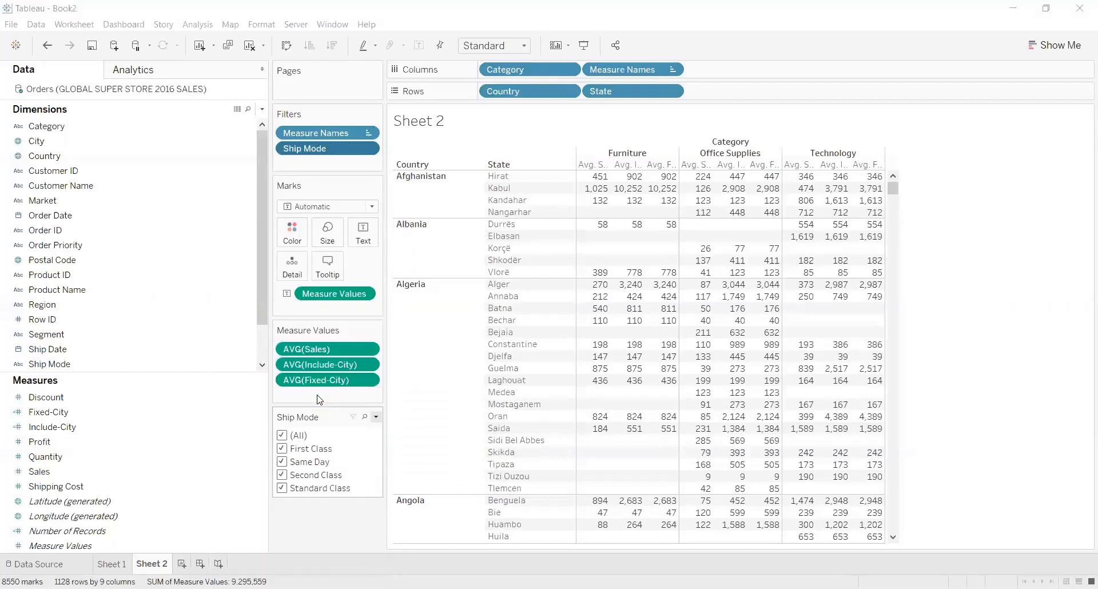
left_click(375, 418)
mouse_move(366, 400)
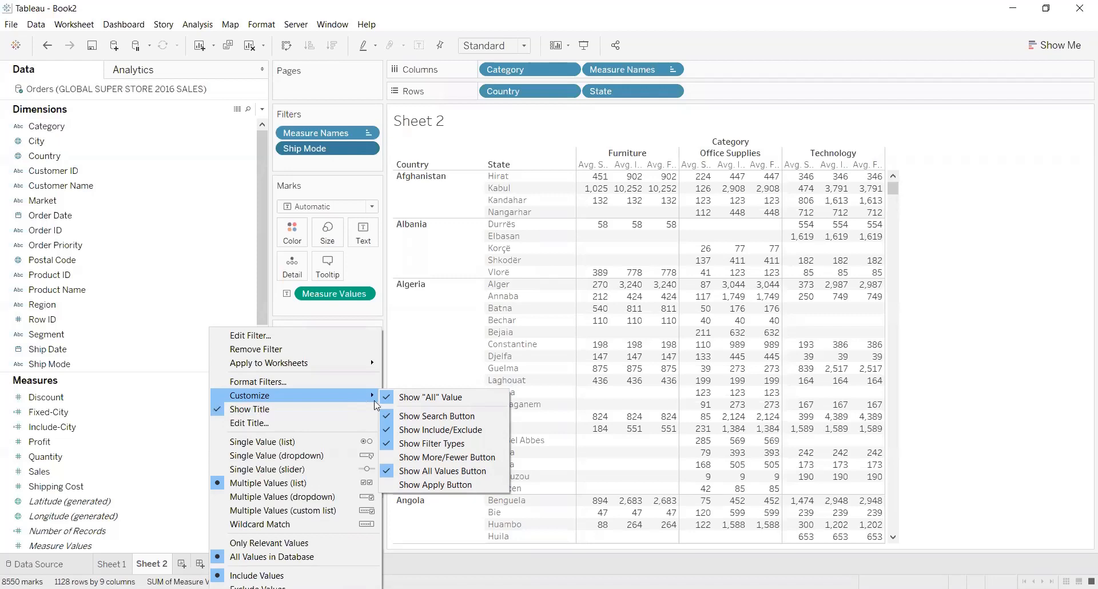
left_click(398, 401)
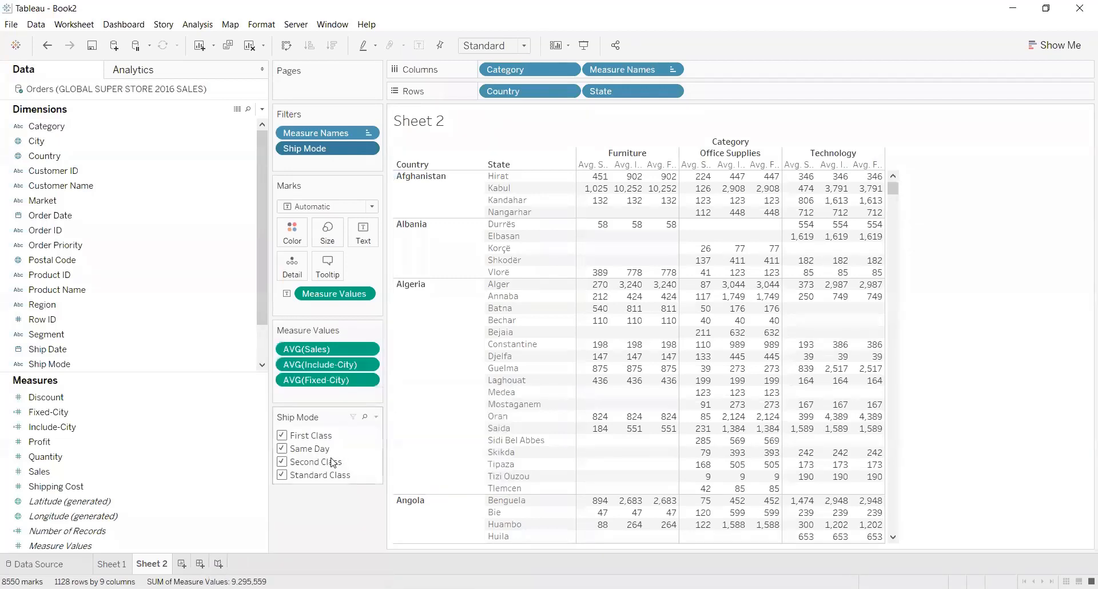
Exclude Same Day, Second Class and First Class from the Ship Mode filter, and compare the Include-City and Fixed-City averages.
left_click(282, 449)
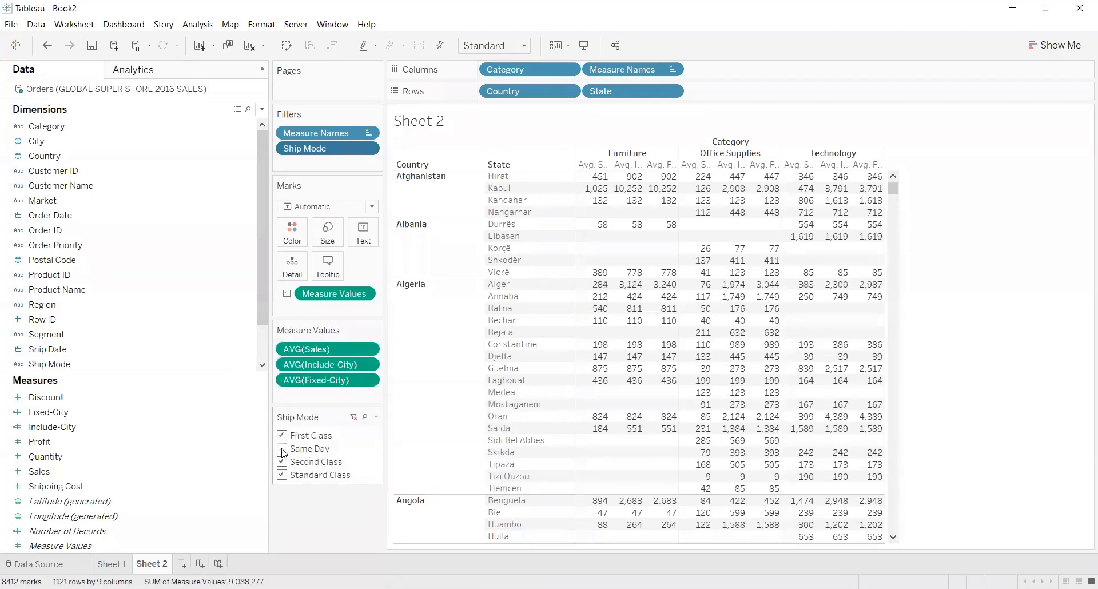
left_click(283, 462)
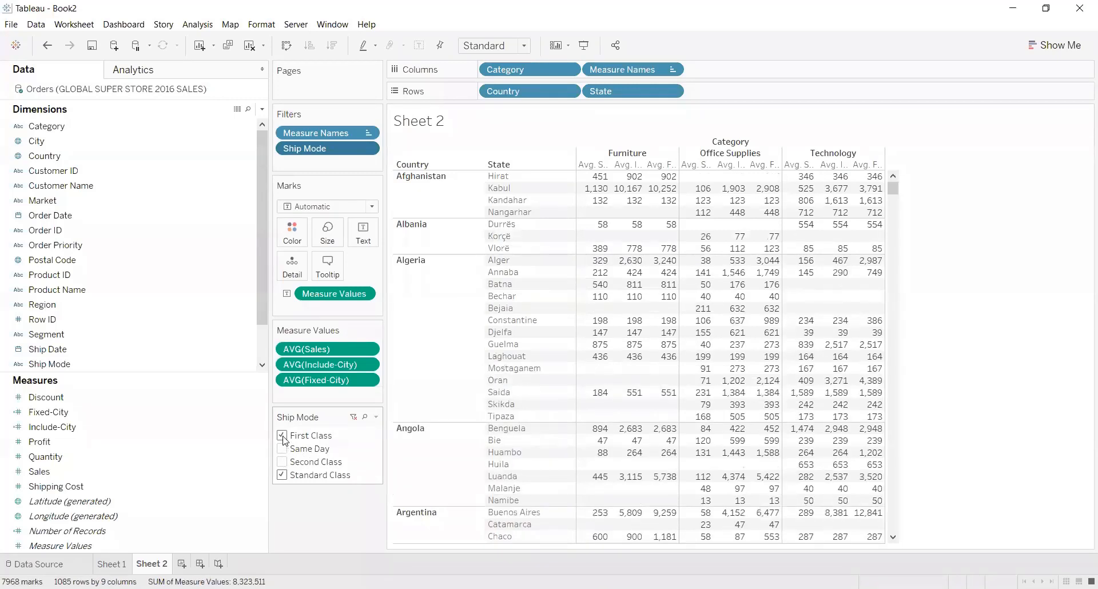
left_click(282, 435)
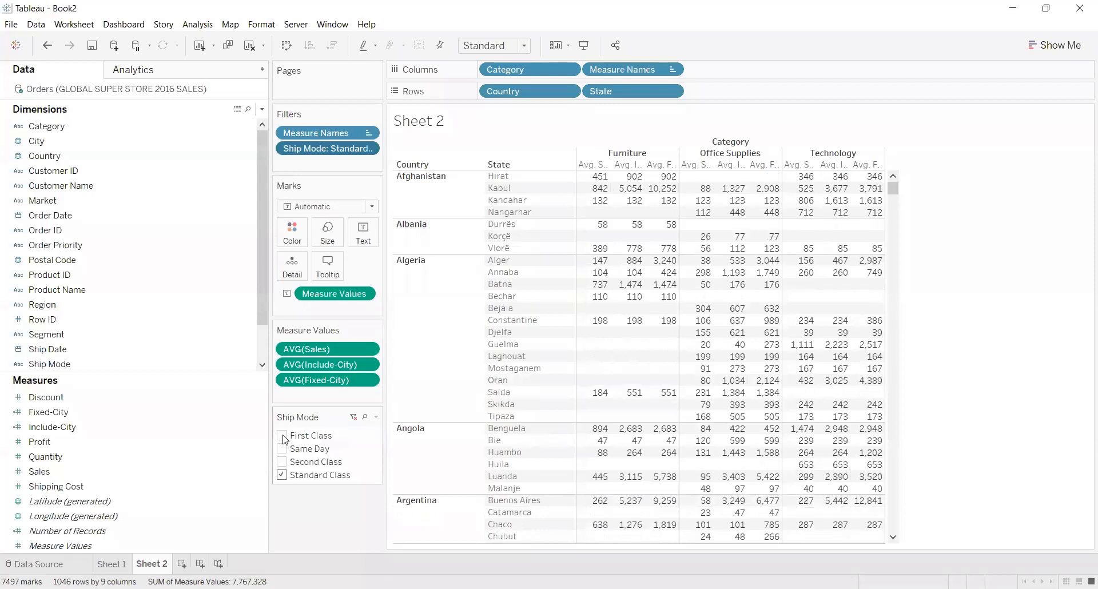
mouse_move(629, 193)
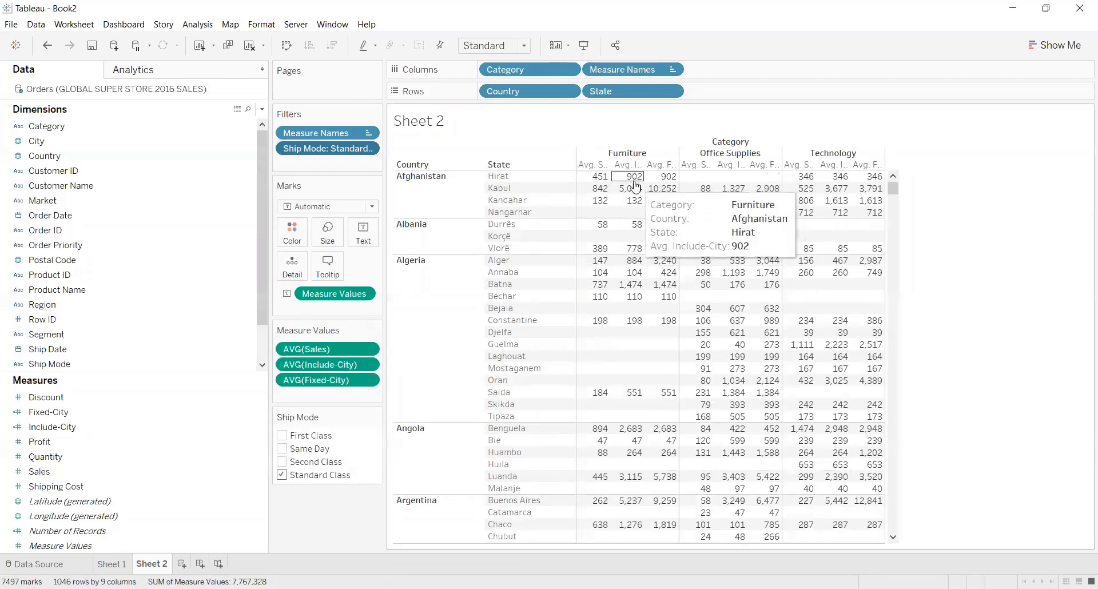
Include Same Day, Second Class and First Class in the Ship Mode filter again.
left_click(282, 449)
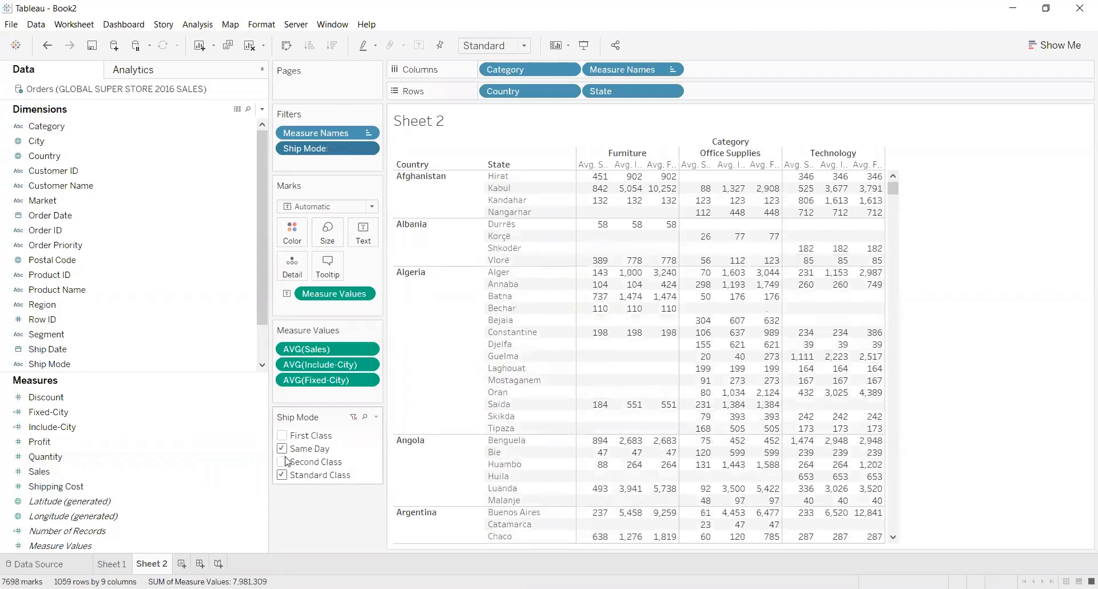
left_click(283, 462)
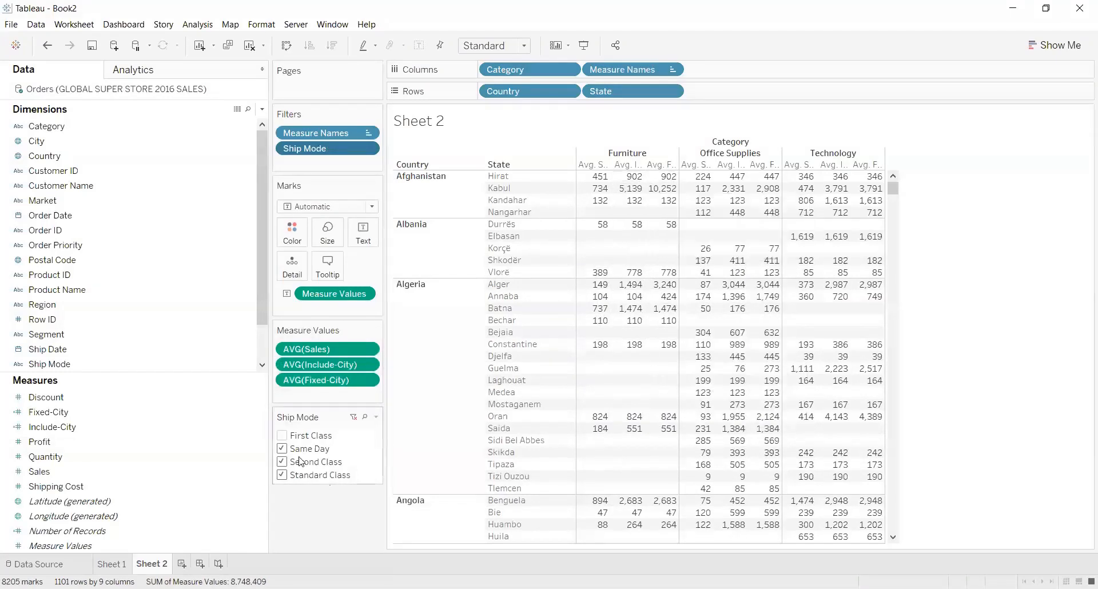
left_click(288, 436)
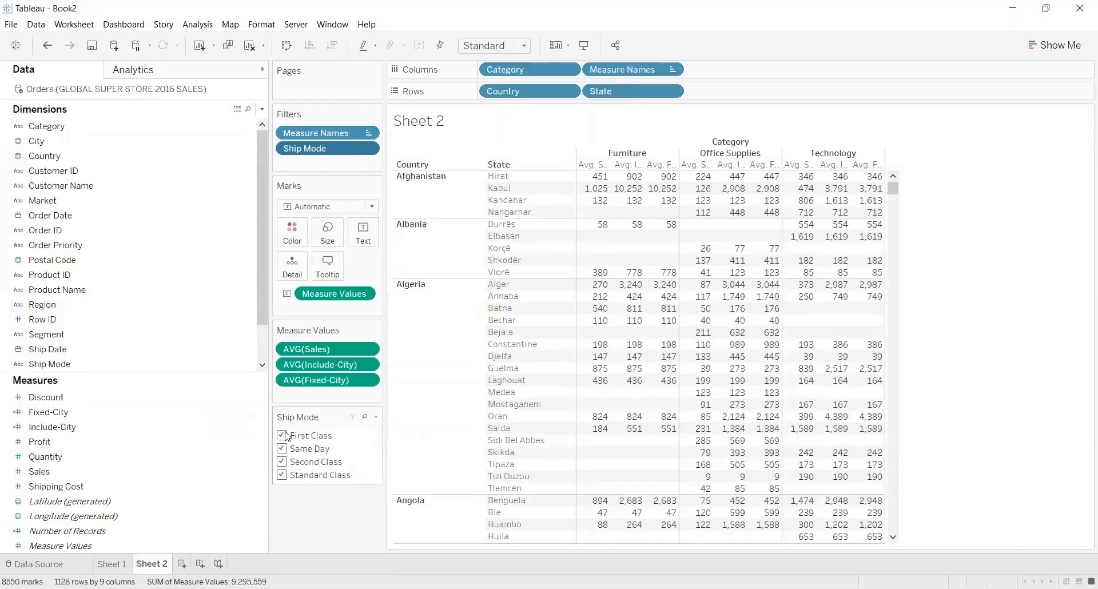
Restrict the Ship Mode filter to First Class only.
left_click(282, 449)
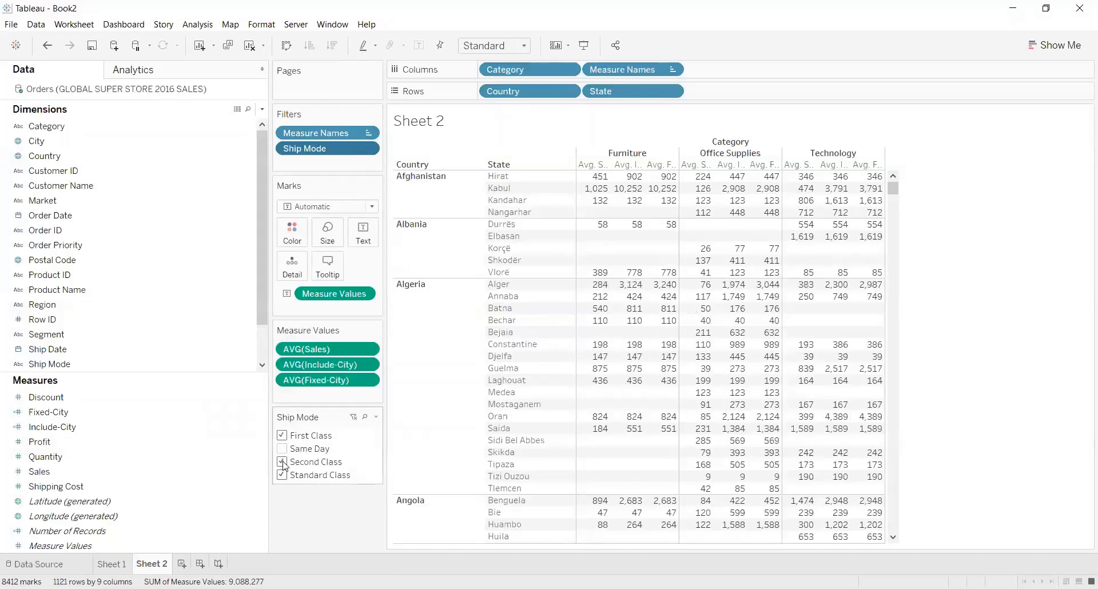
left_click(283, 462)
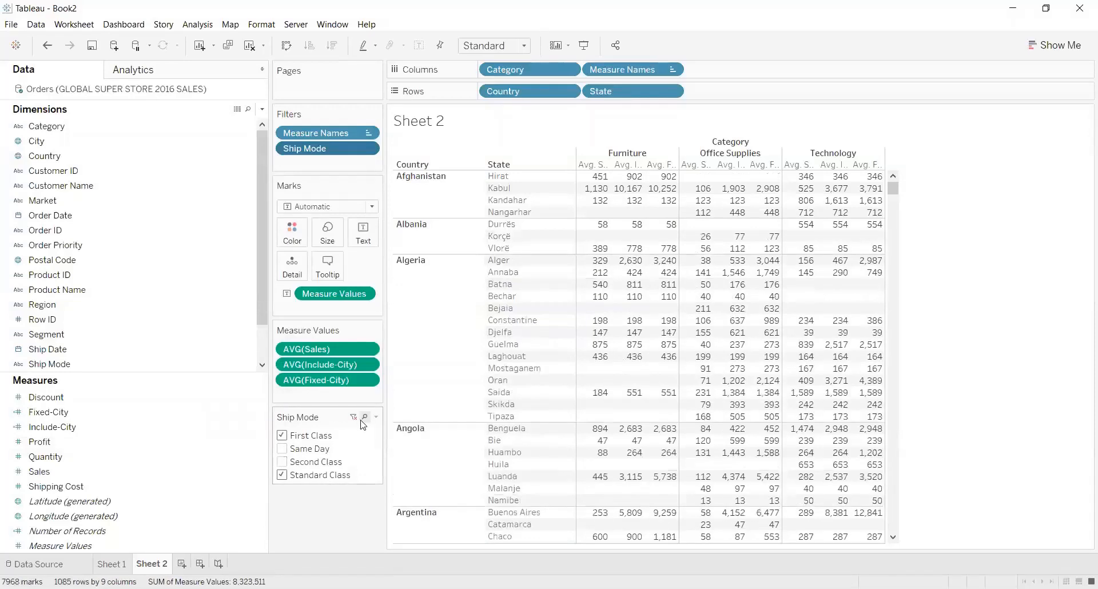
left_click(281, 449)
left_click(281, 463)
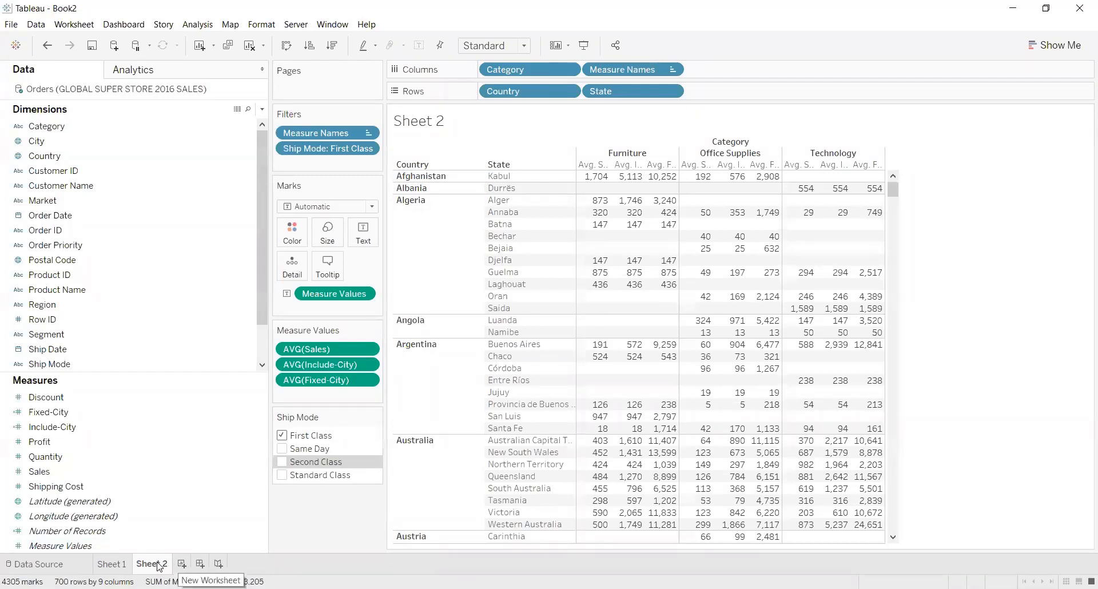
Add a new worksheet, check the map on Sheet 1 for reference, and return to the empty Sheet 3.
left_click(180, 566)
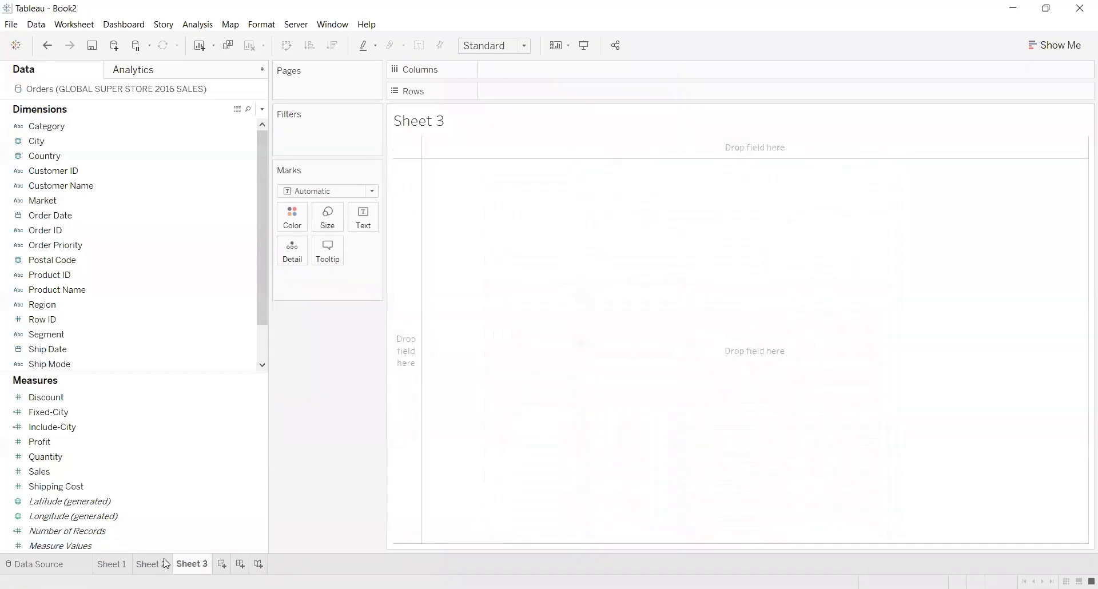
left_click(116, 565)
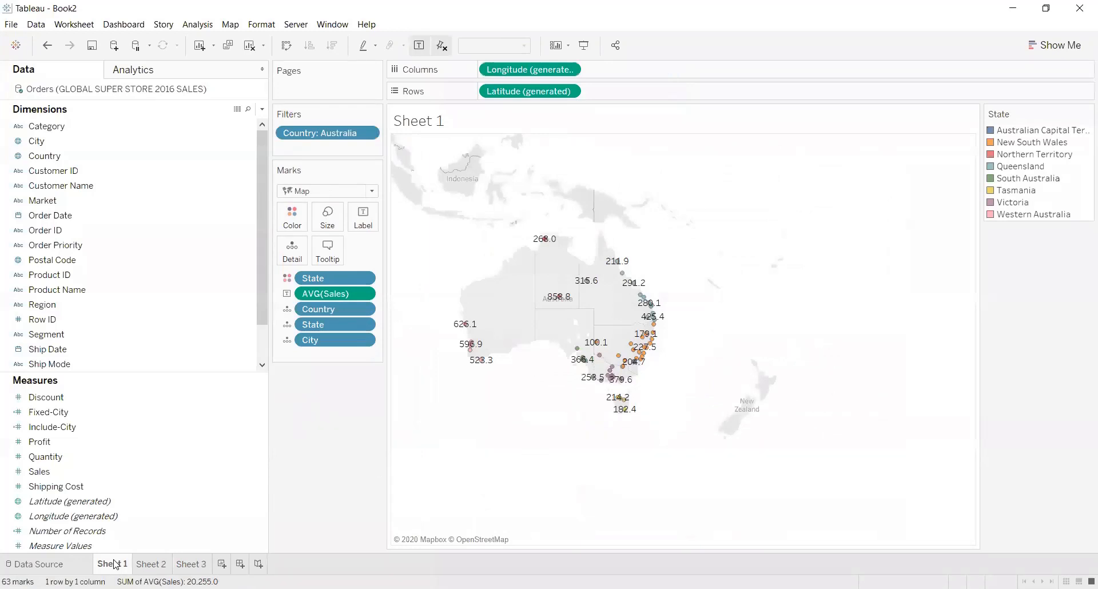
left_click(195, 564)
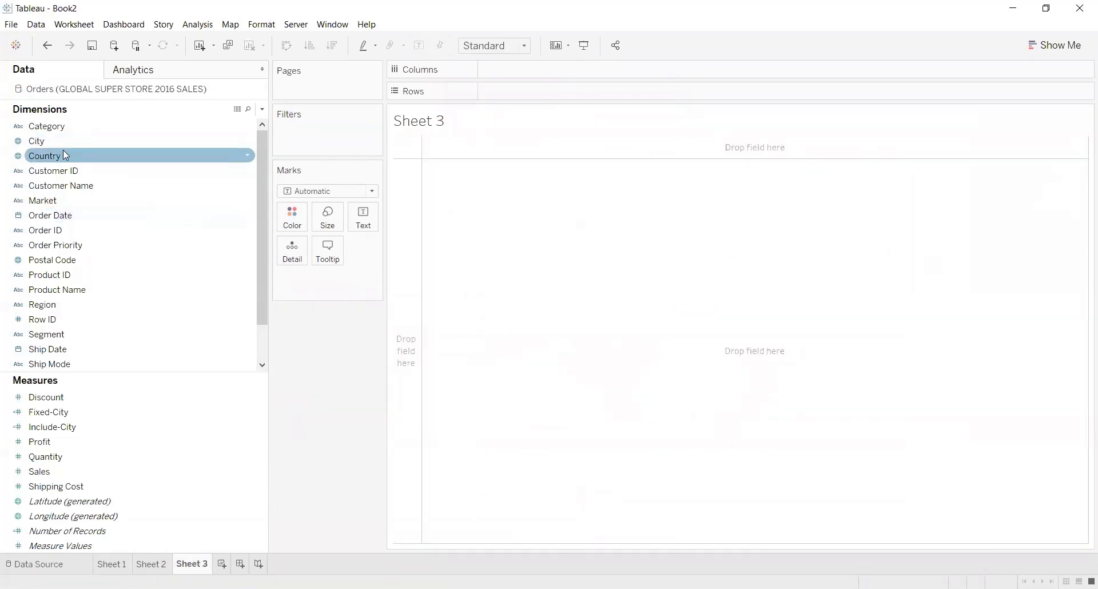
Filter the new sheet by Country, keeping only Australia.
left_click_drag(63, 152, 311, 127)
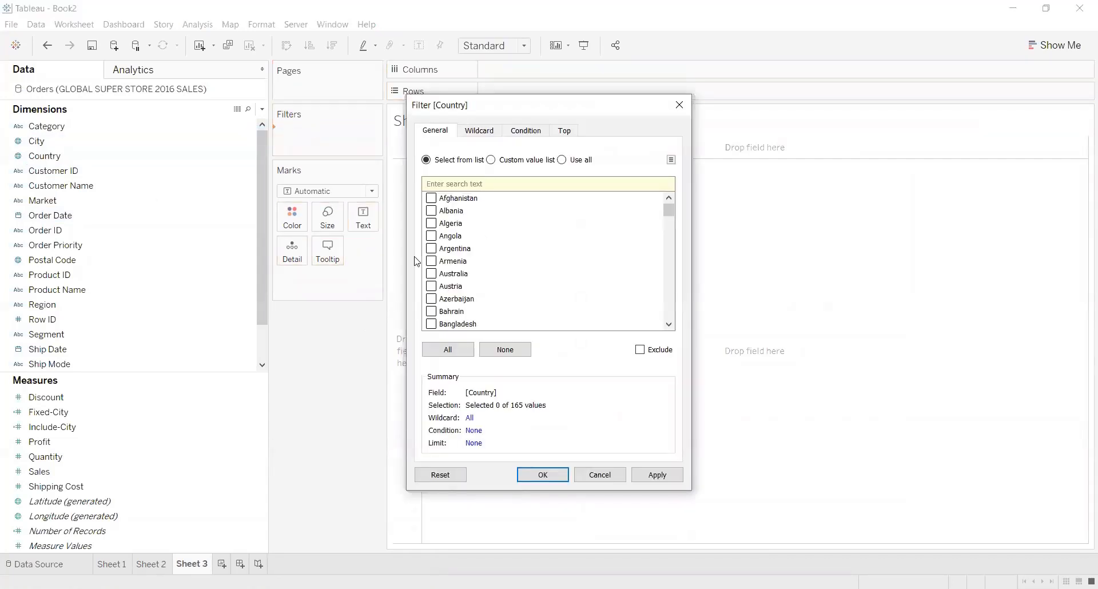
left_click(430, 274)
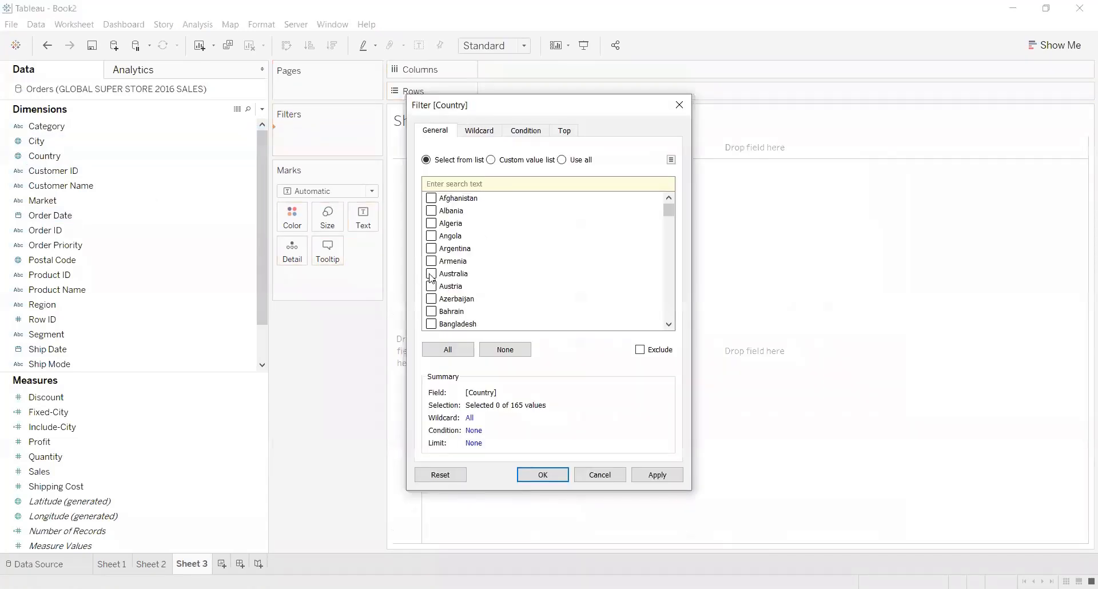
left_click(648, 477)
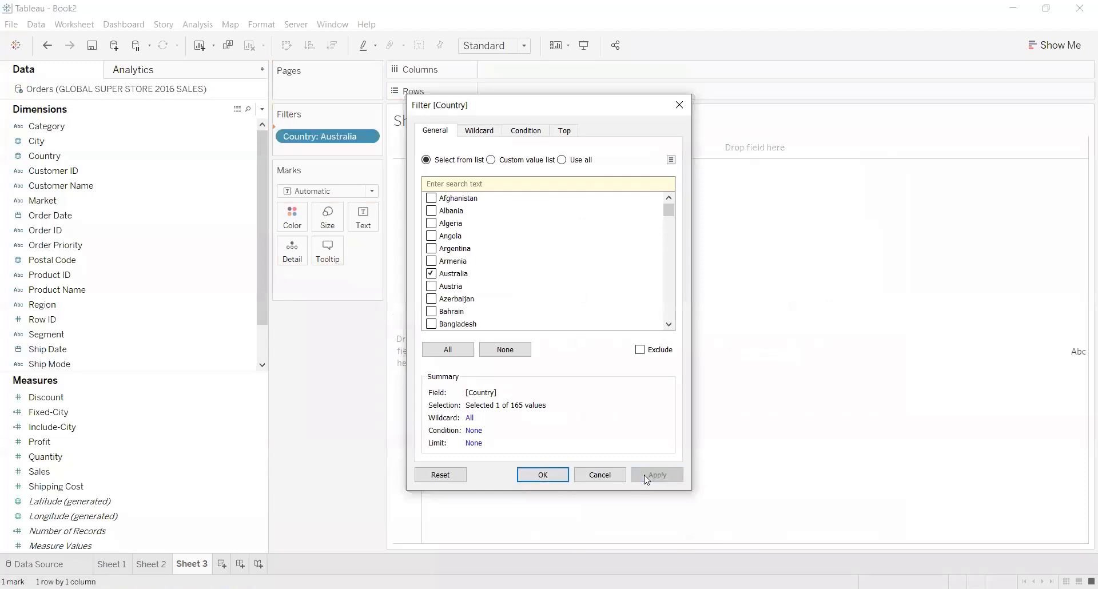
left_click(540, 476)
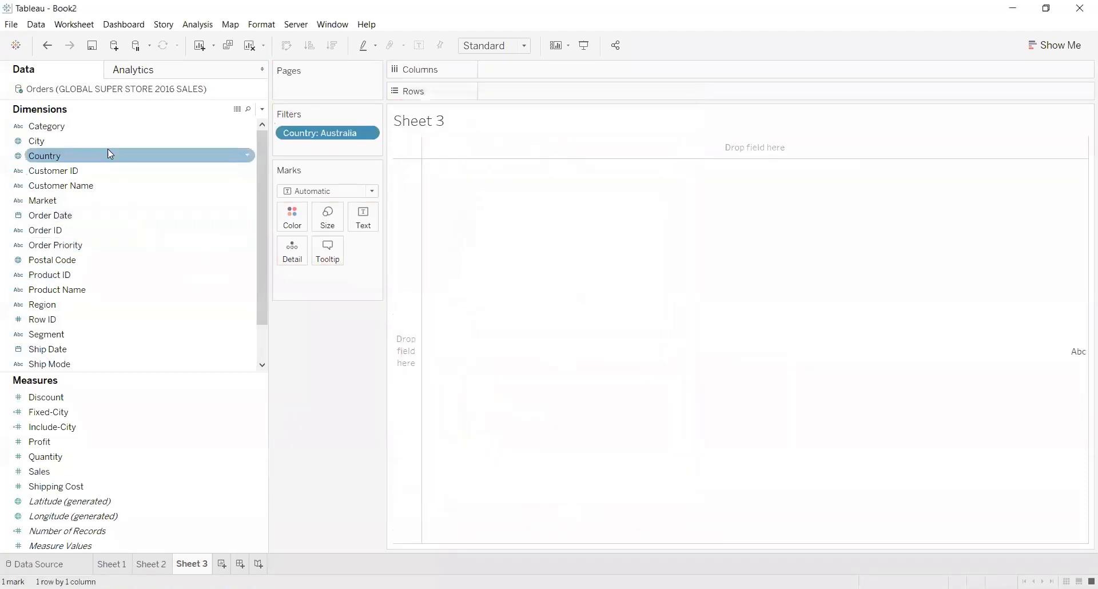
Create a hierarchy from the Country dimension and name it "Country,State,city".
left_click_drag(110, 156, 82, 154)
right_click(82, 153)
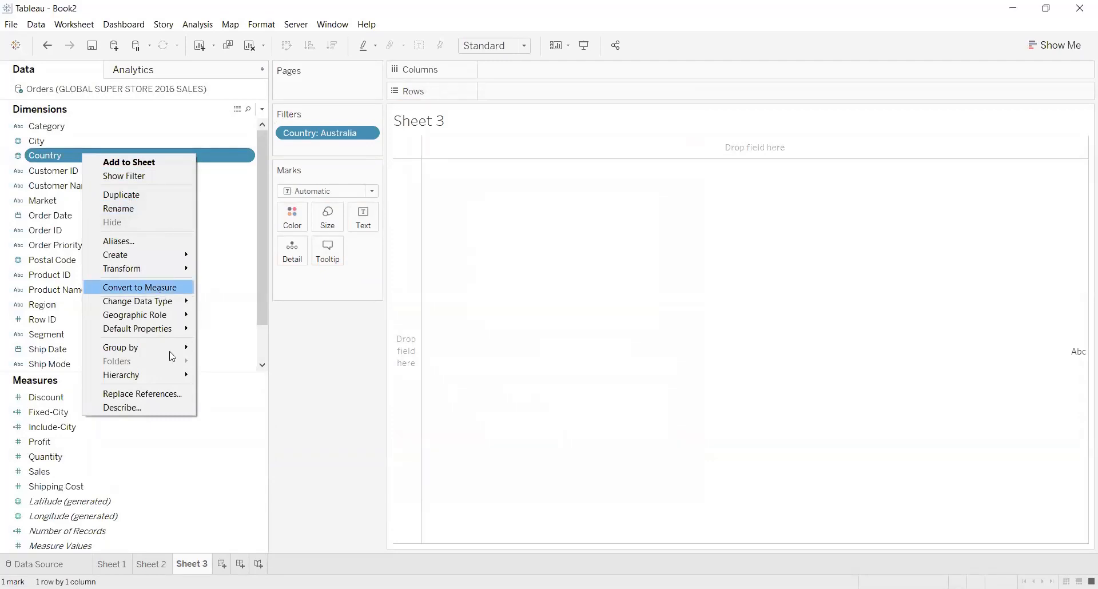
mouse_move(170, 373)
left_click(224, 377)
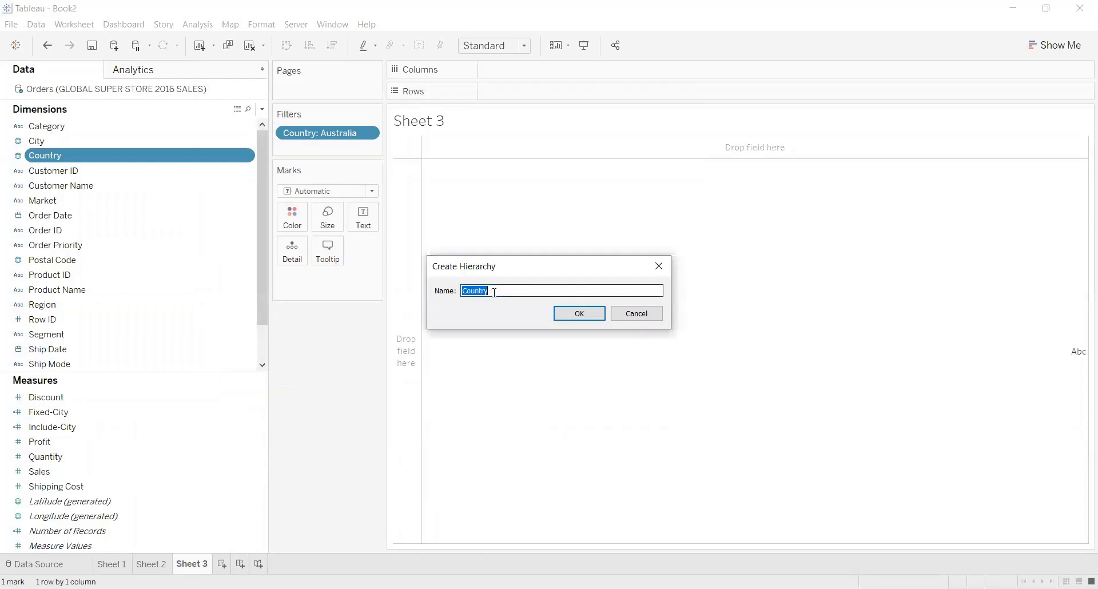
left_click(494, 293)
type(",State,city")
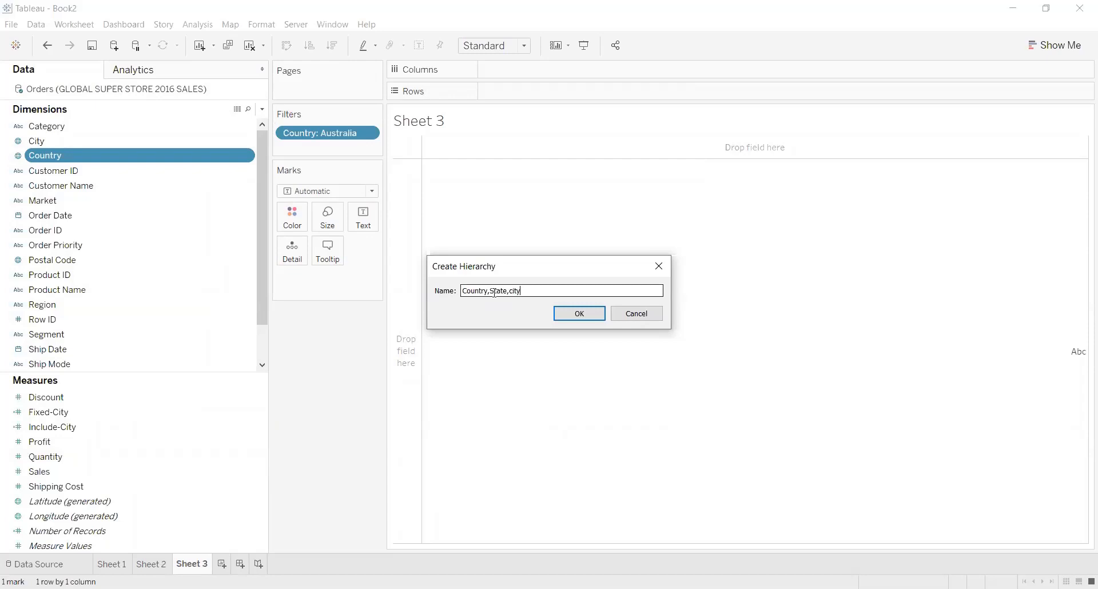
left_click(569, 314)
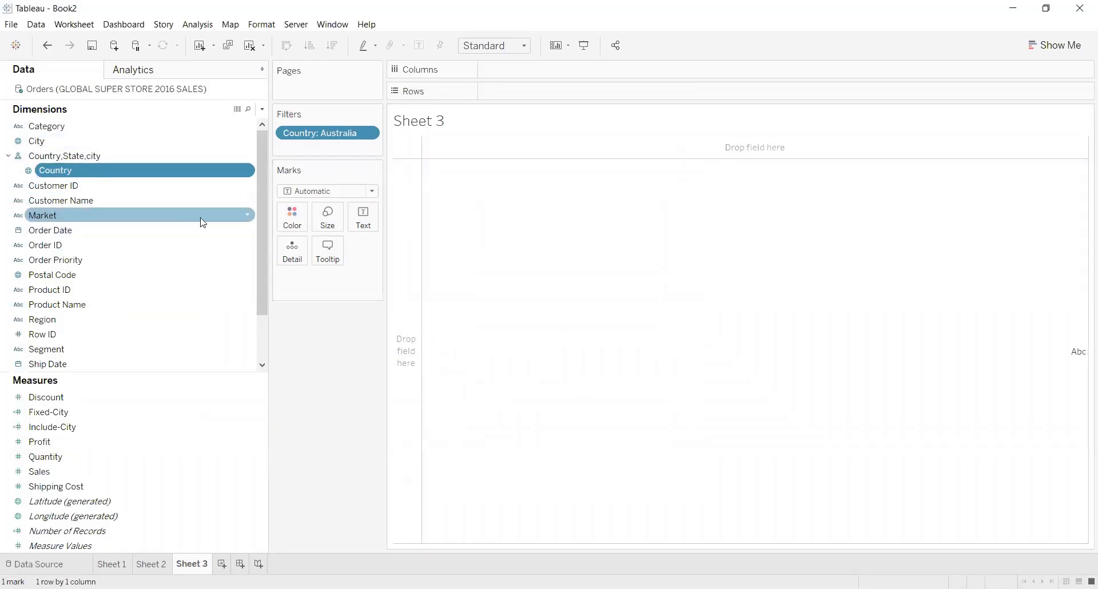
Add State and City to the Country,State,city hierarchy, in that order below Country.
scroll(260, 276, "down", 1)
scroll(259, 257, "up", 1)
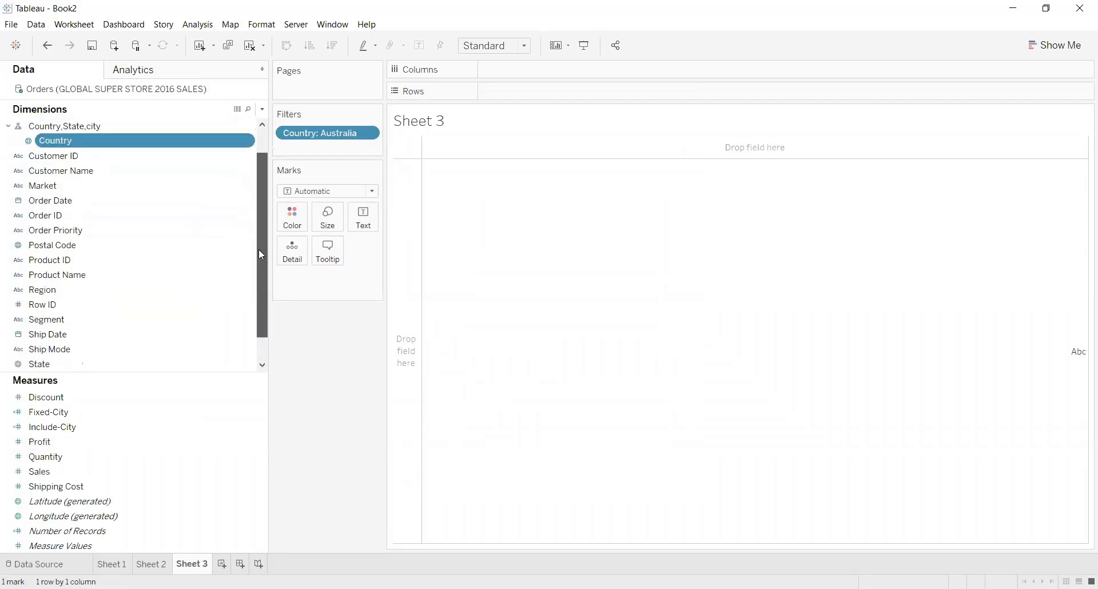
scroll(261, 255, "down", 1)
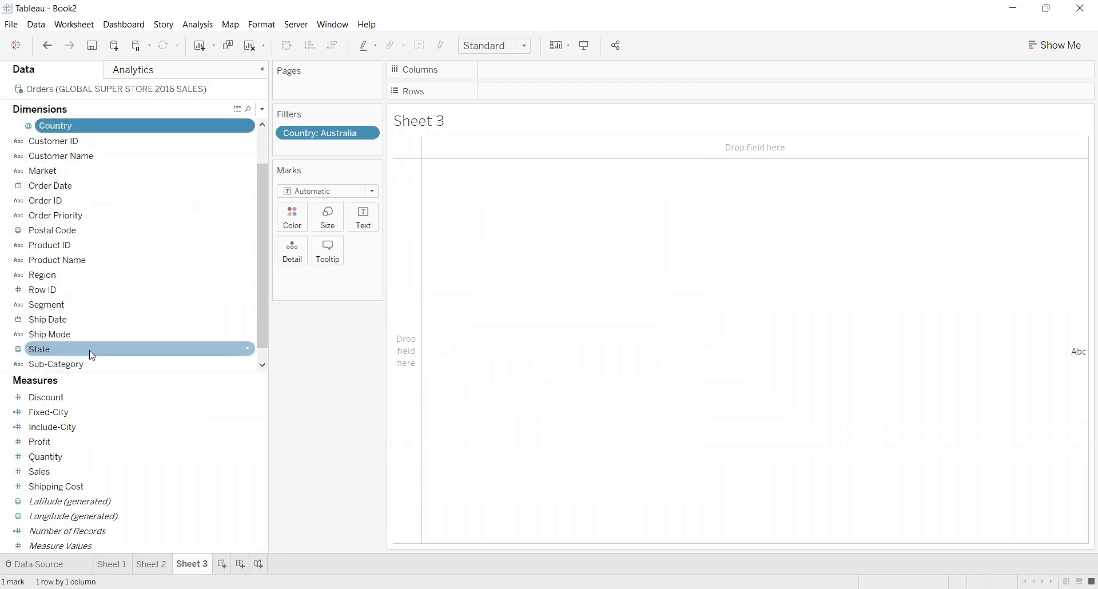
right_click(92, 354)
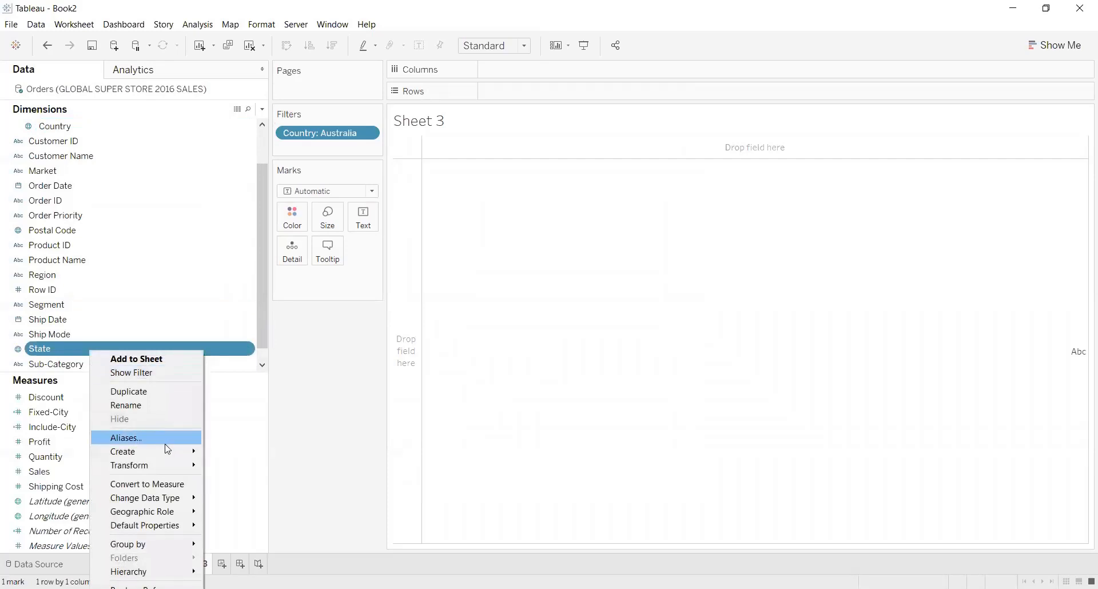
mouse_move(143, 571)
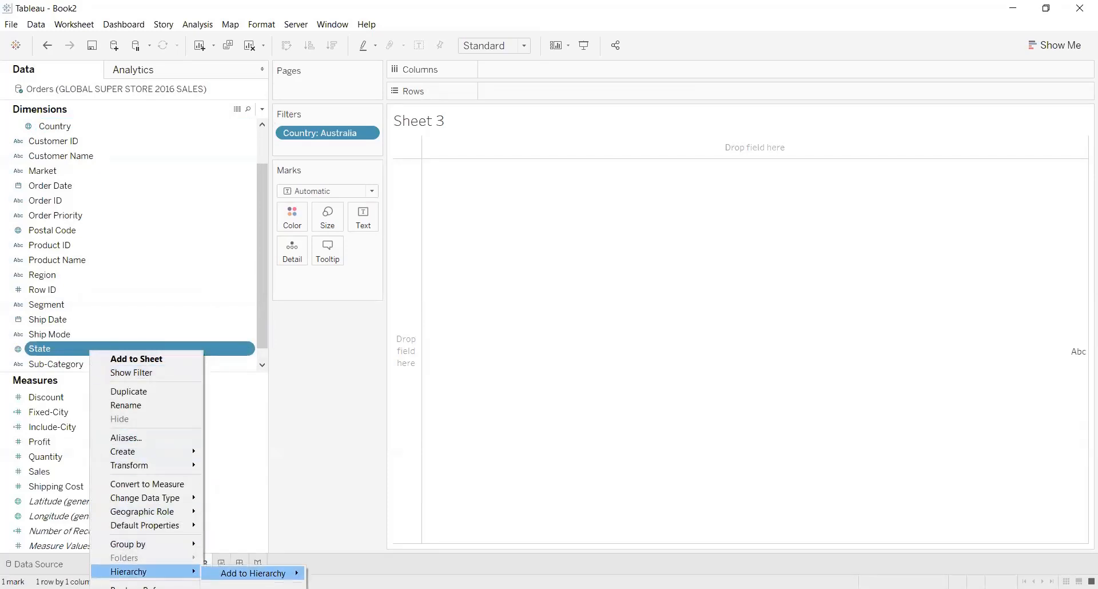
mouse_move(253, 572)
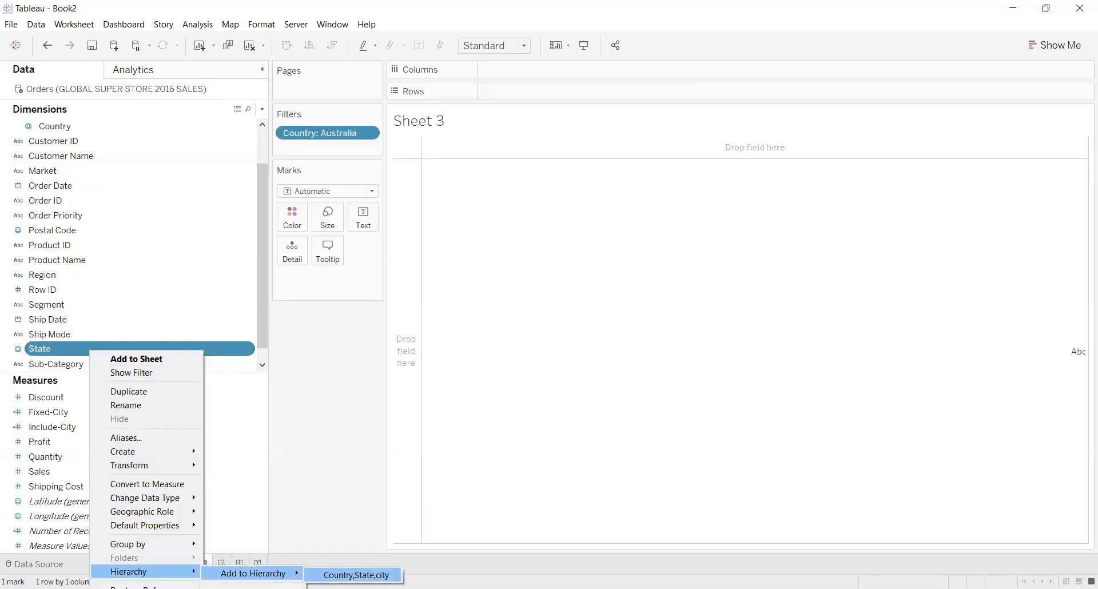
left_click(354, 574)
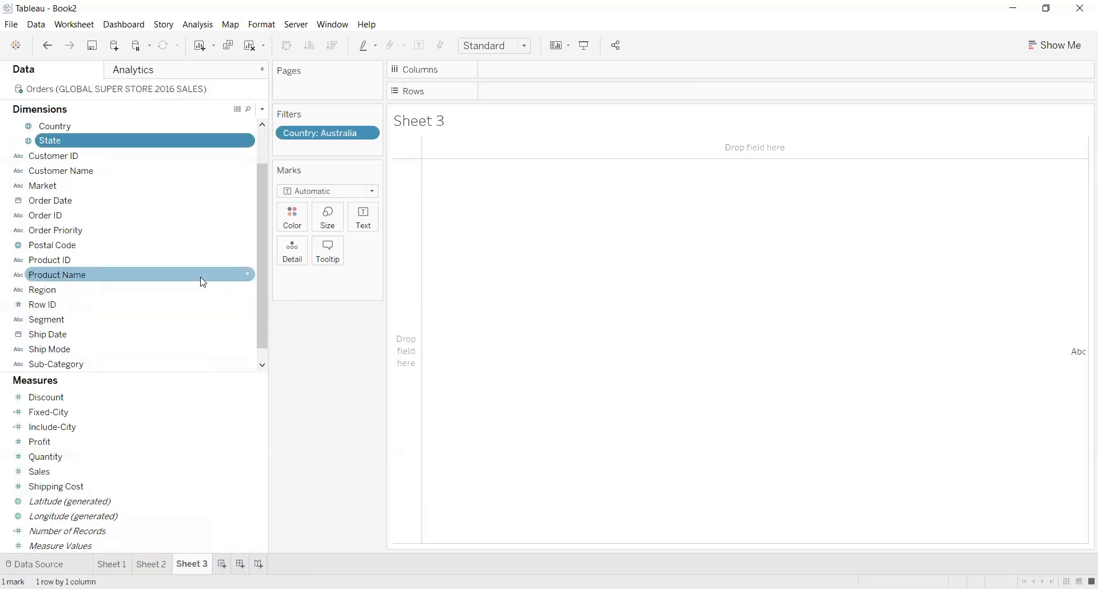
left_click_drag(263, 261, 271, 205)
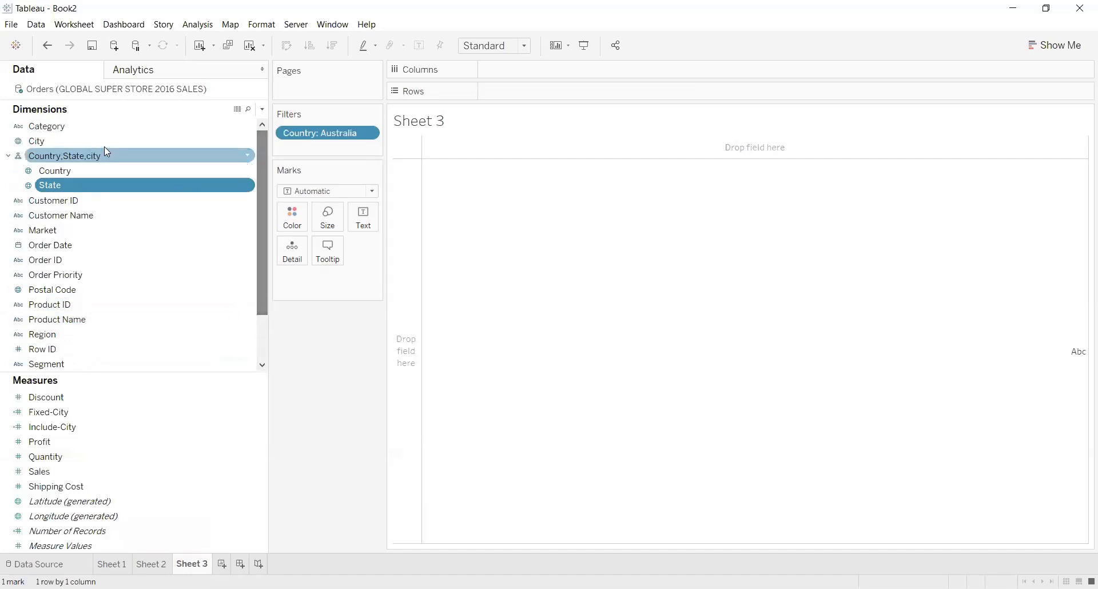
left_click_drag(104, 147, 126, 191)
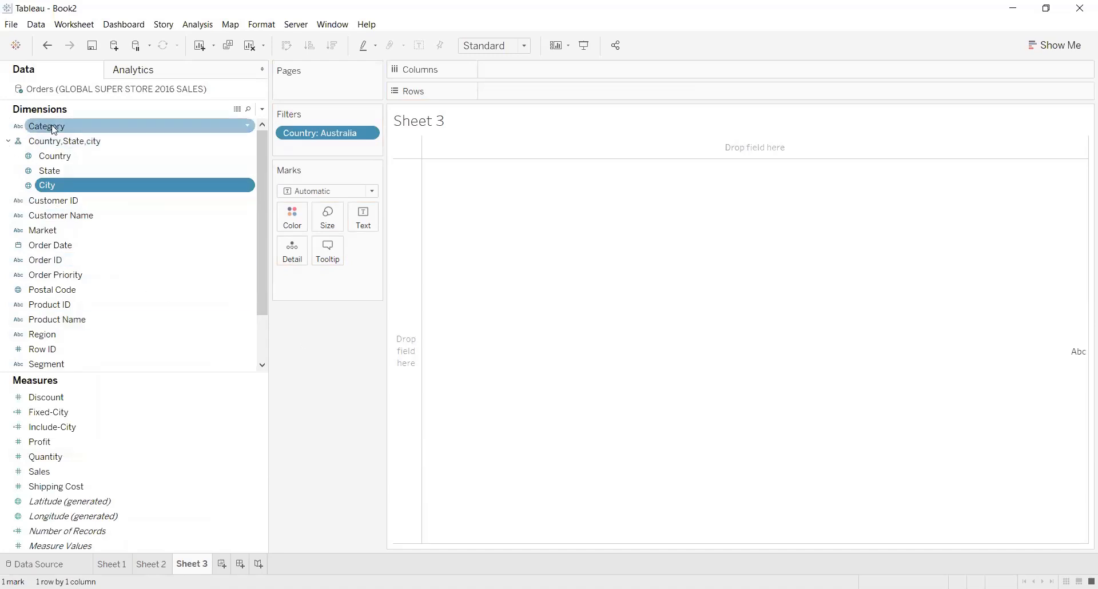
Plot Country from the hierarchy on the map view and drill down through State to City level.
left_click_drag(57, 159, 518, 269)
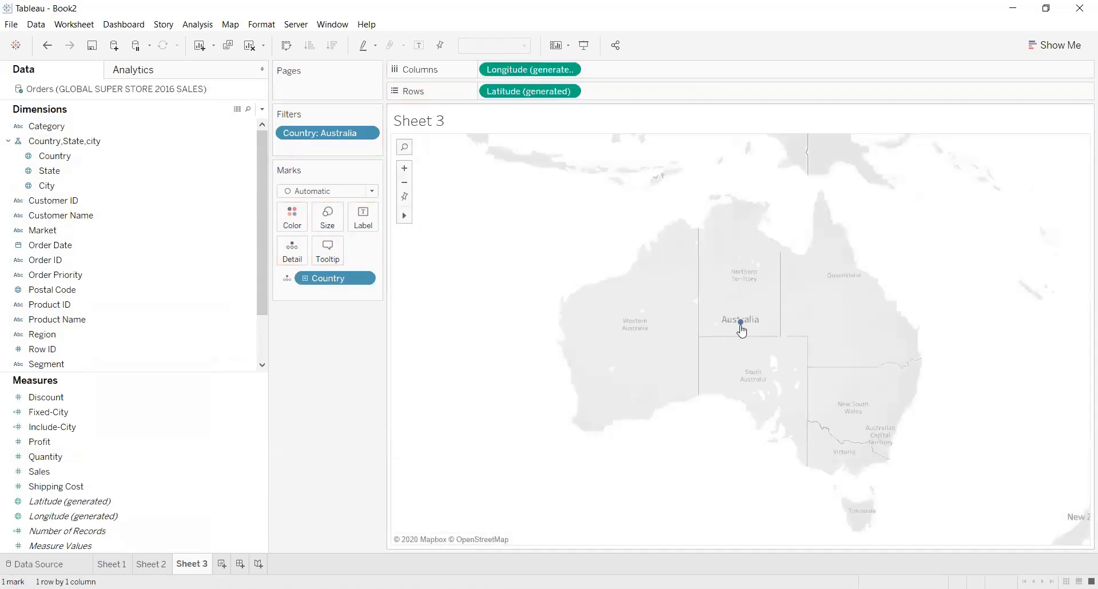
left_click(305, 279)
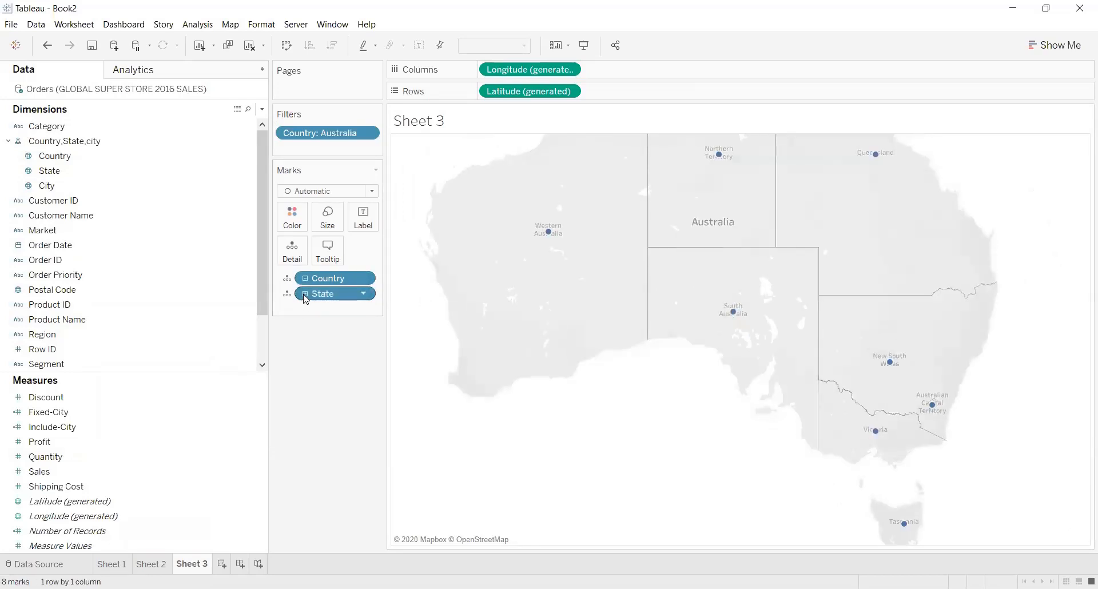
left_click(306, 294)
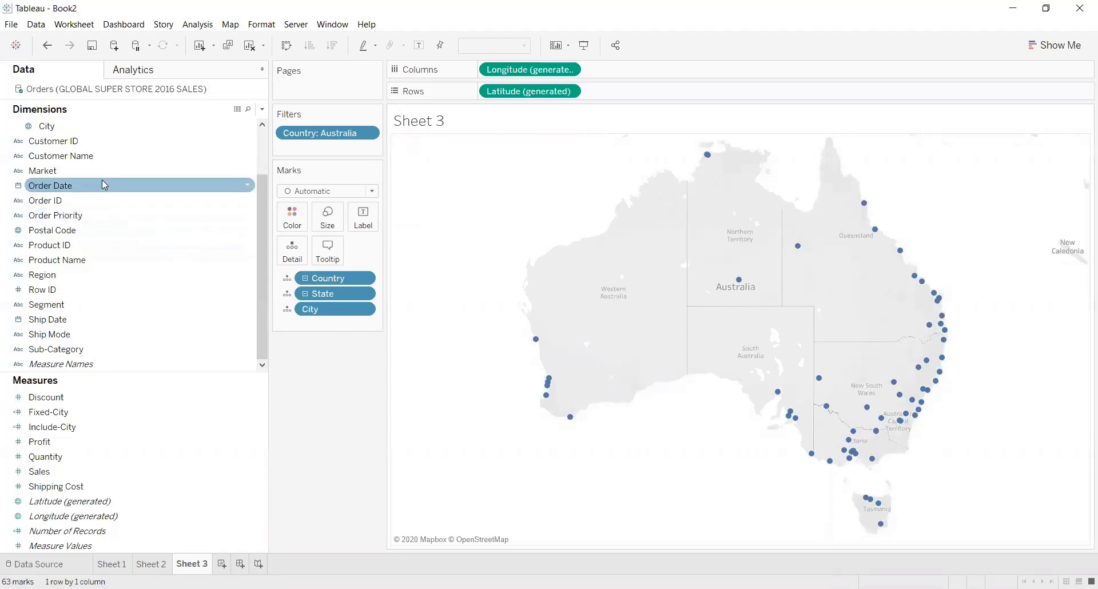
Colour the map marks by the City dimension.
left_click_drag(54, 124, 292, 219)
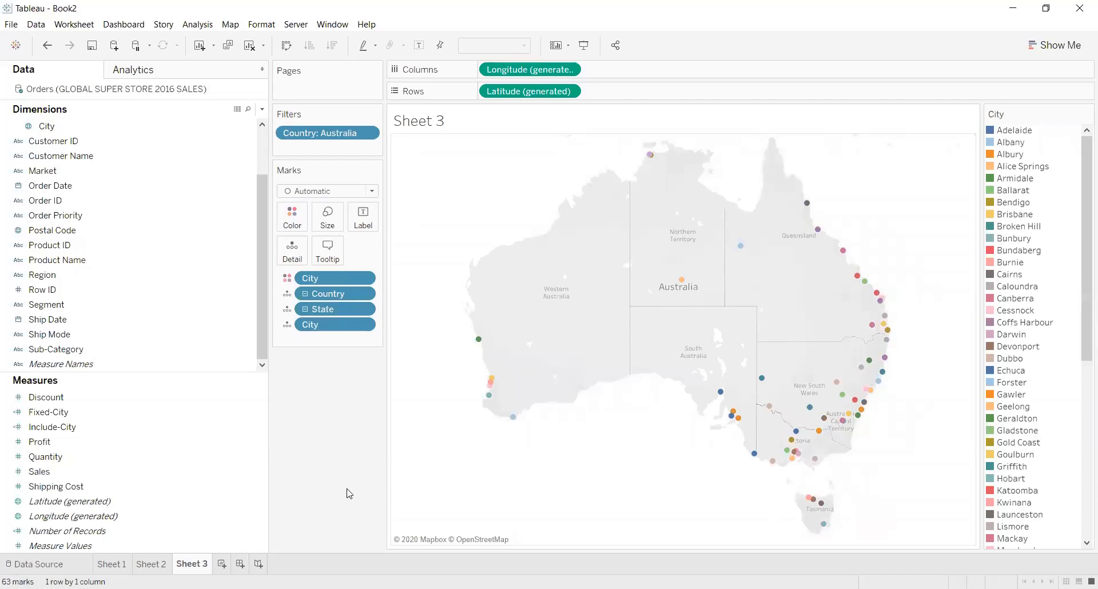
mouse_move(514, 419)
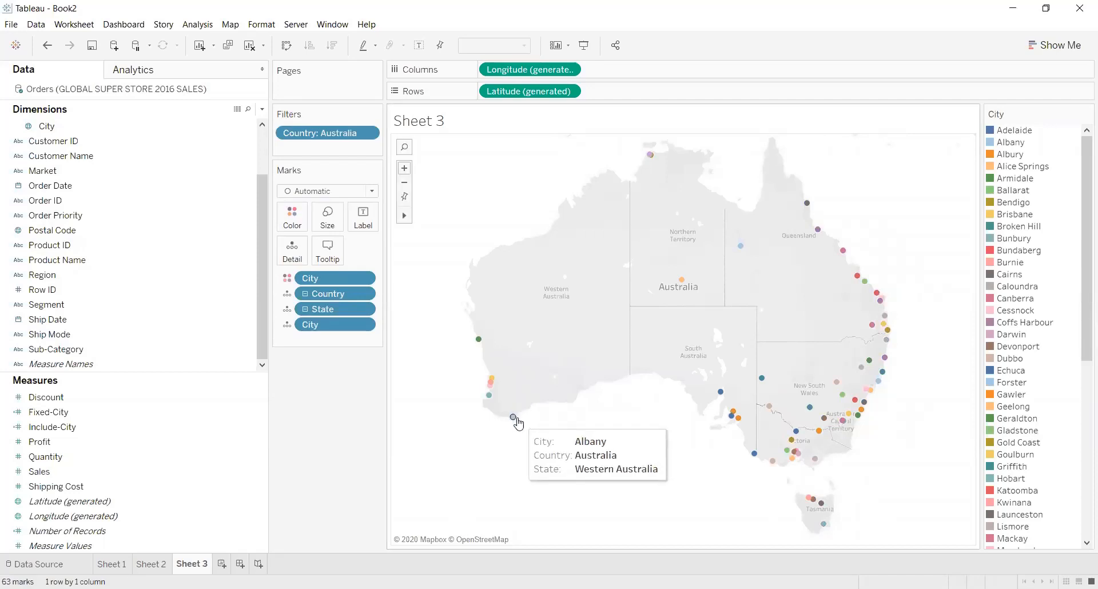
mouse_move(858, 380)
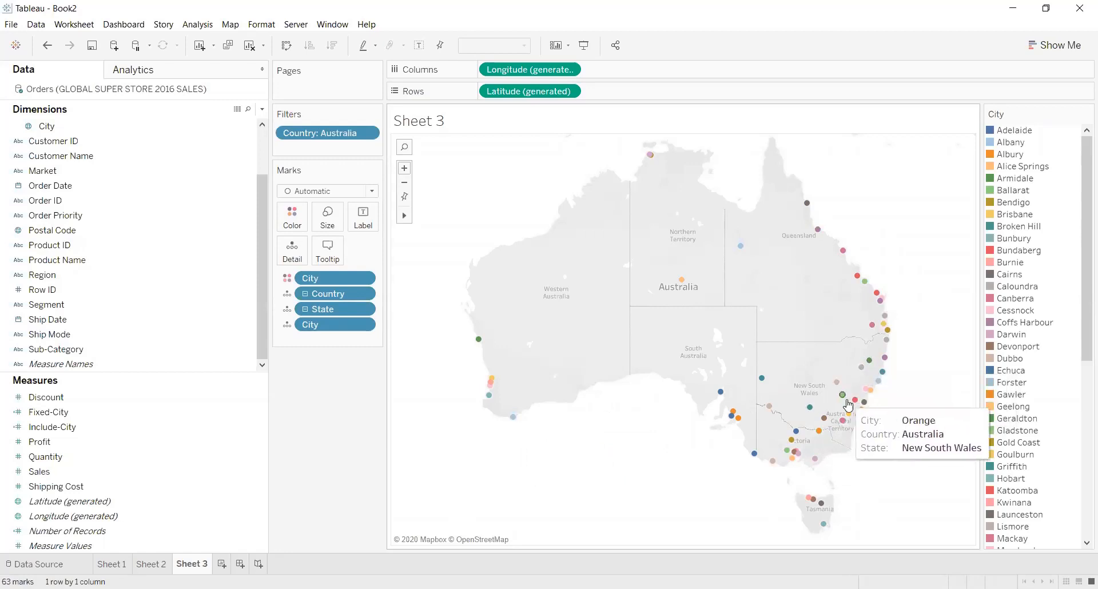
mouse_move(791, 441)
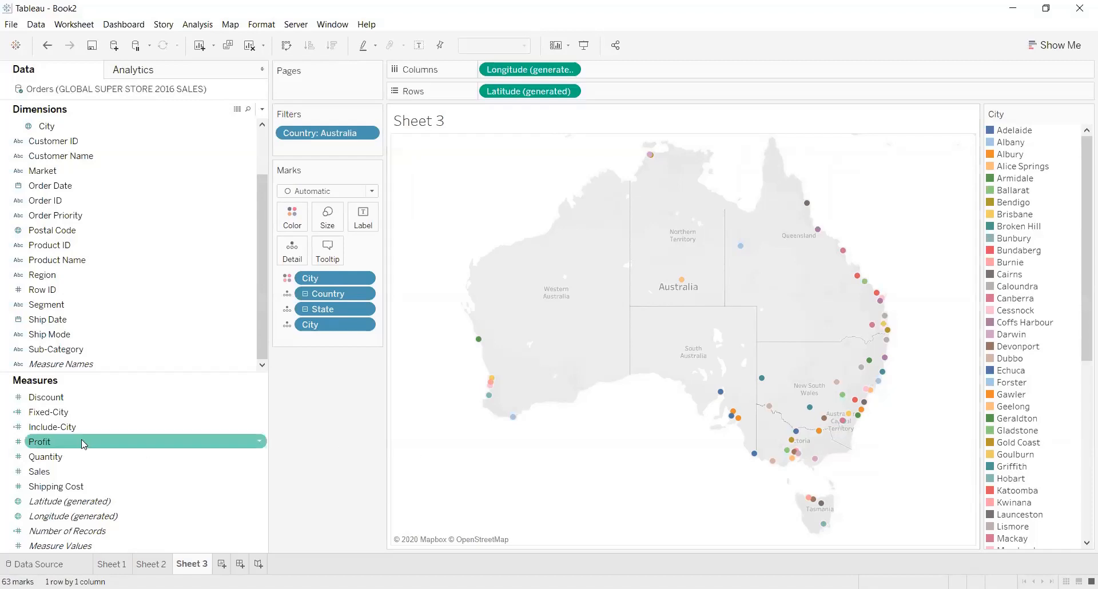
Label the city marks on the map with the sum of Sales.
left_click_drag(58, 472, 365, 215)
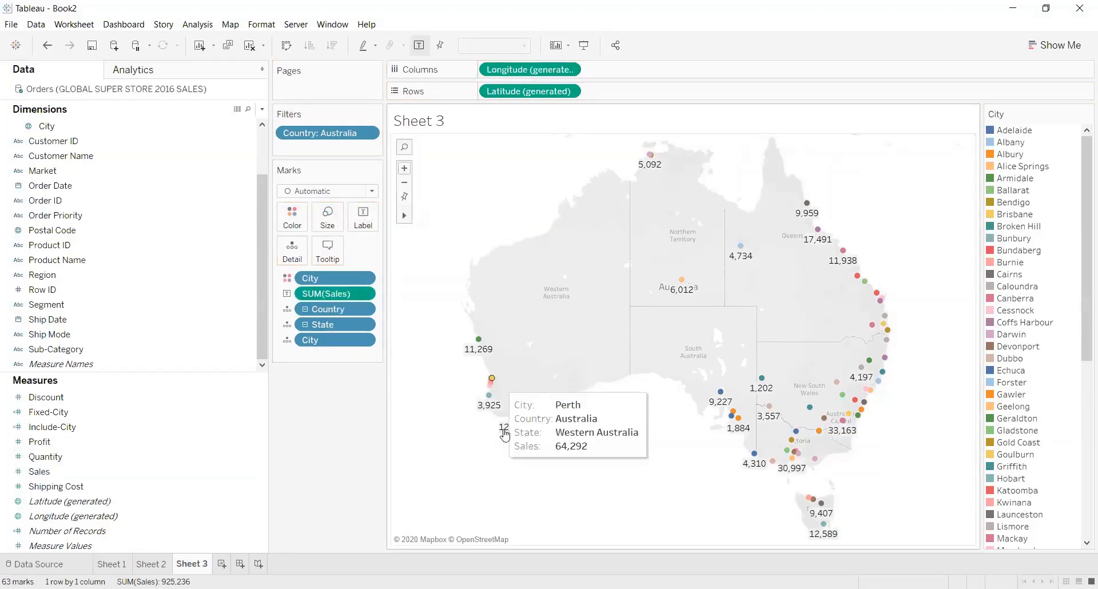
mouse_move(514, 422)
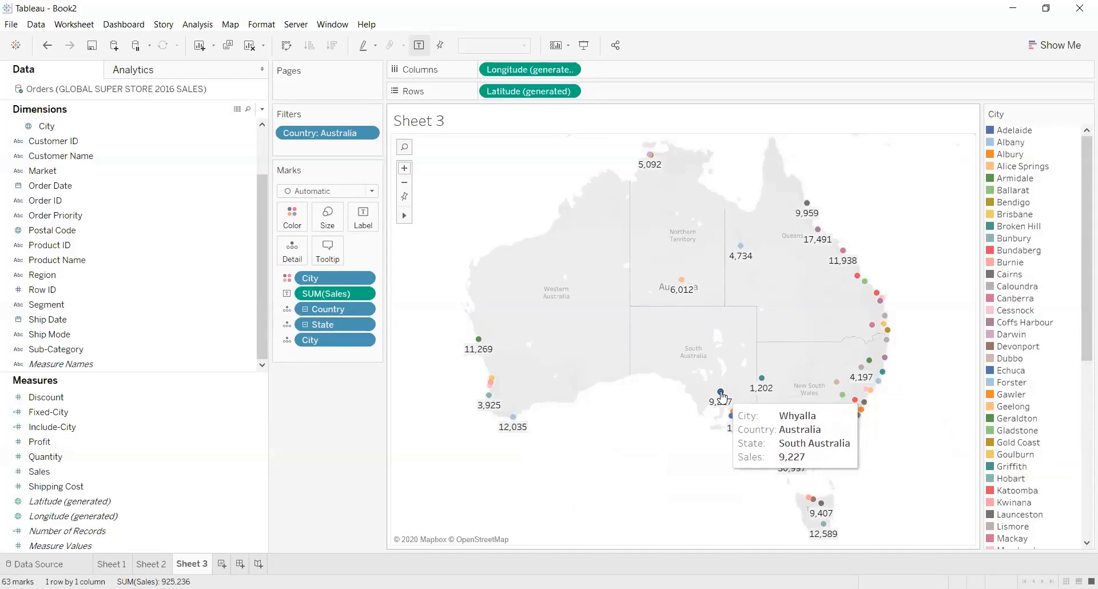
mouse_move(726, 410)
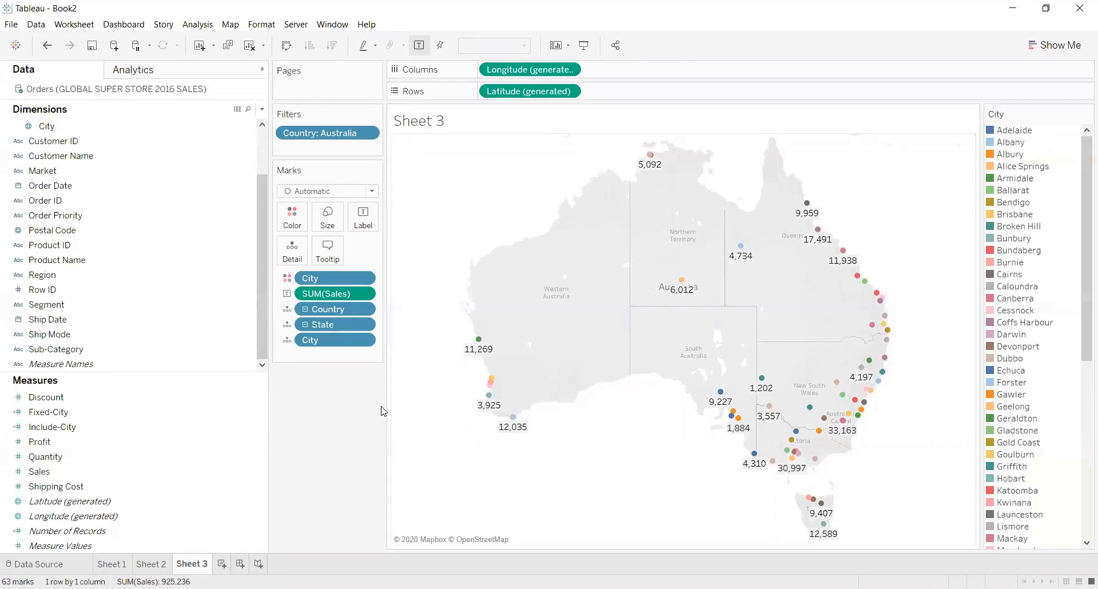
Create a new calculated field and name it "Exclude-City".
left_click(262, 110)
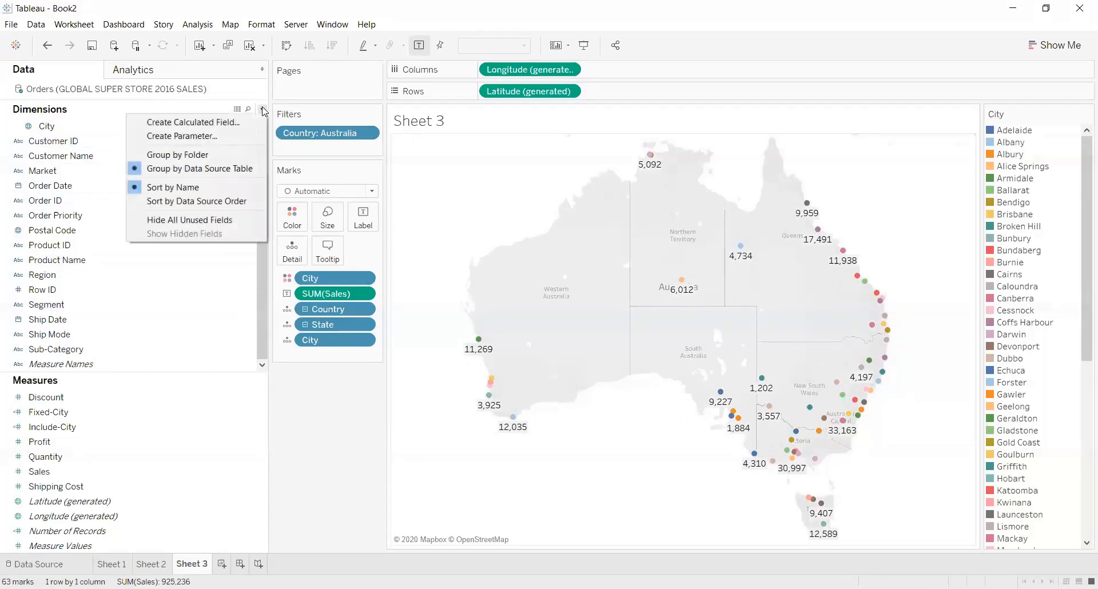
left_click(237, 120)
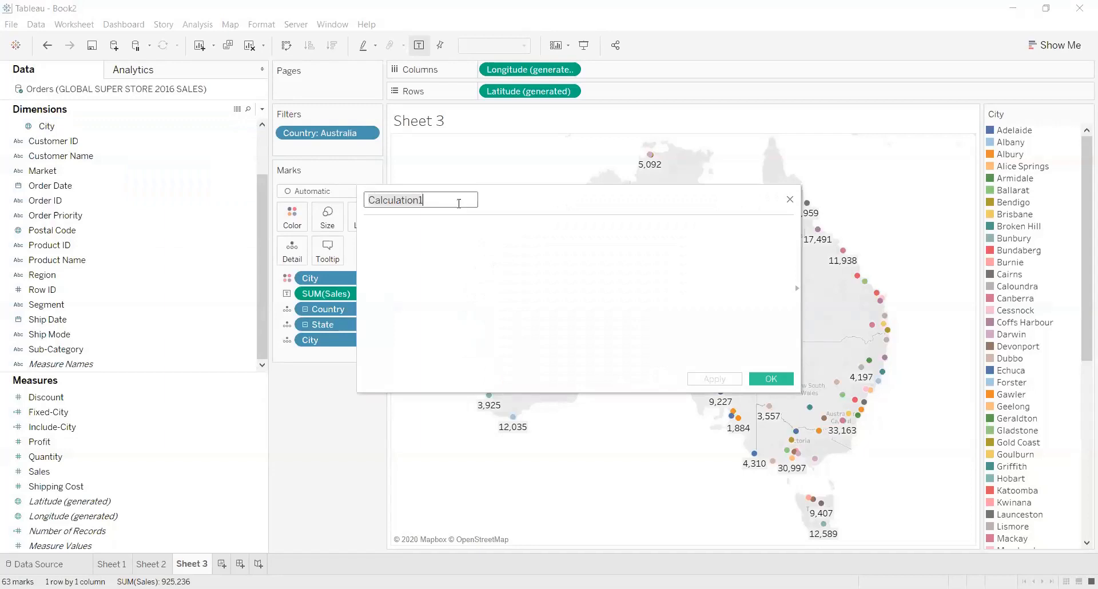
key("ctrl+a")
key("BackSpace")
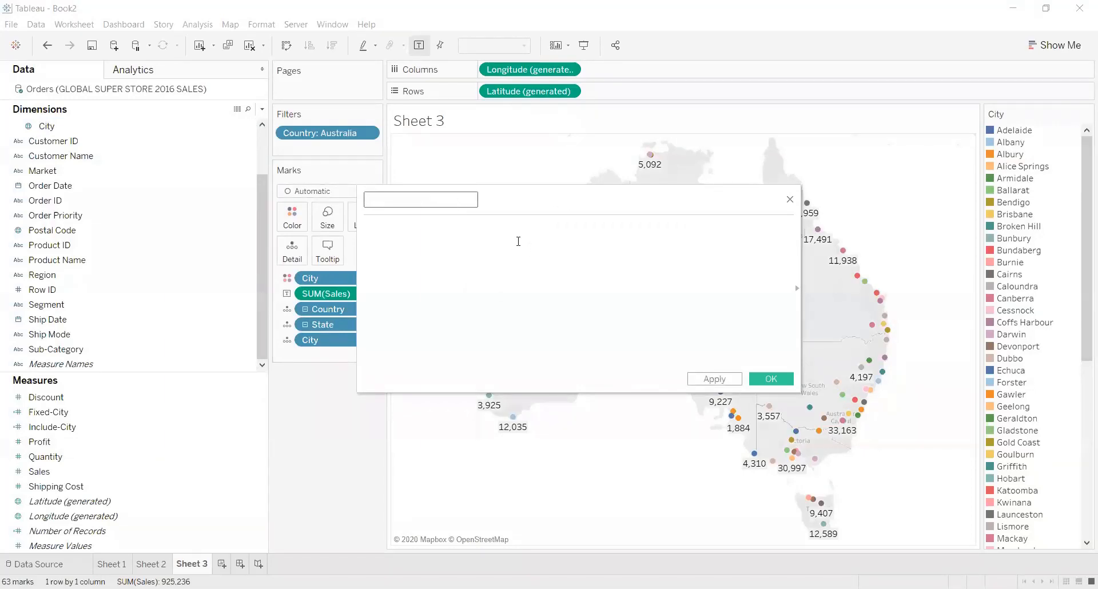
type("Exclude-City")
Begin the Exclude-City formula with the level-of-detail expression {EXCLUDE [City].
left_click(509, 245)
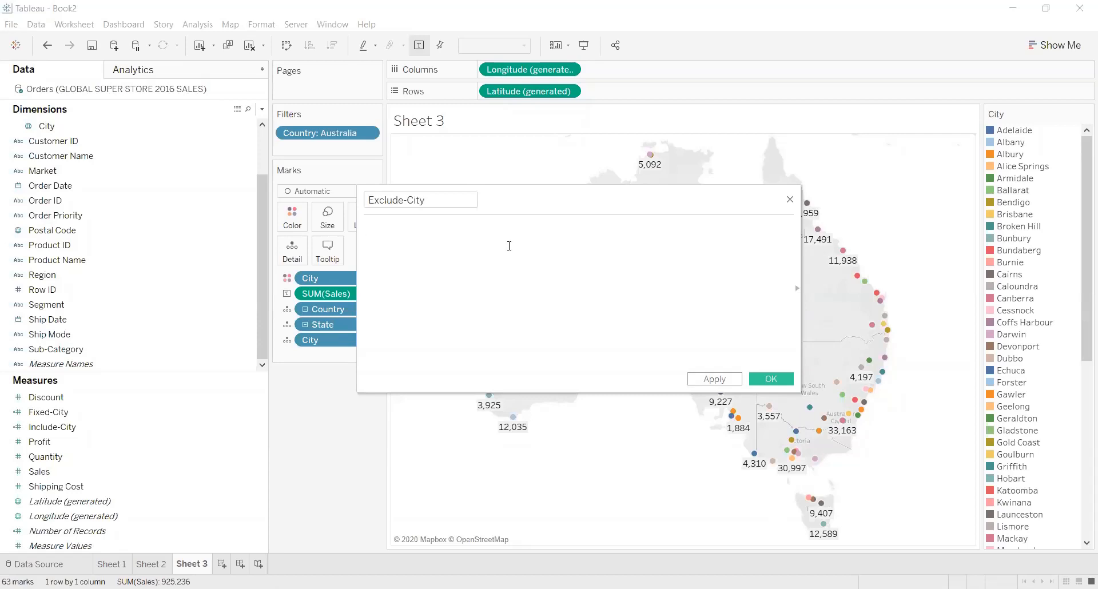
type("{Exclu")
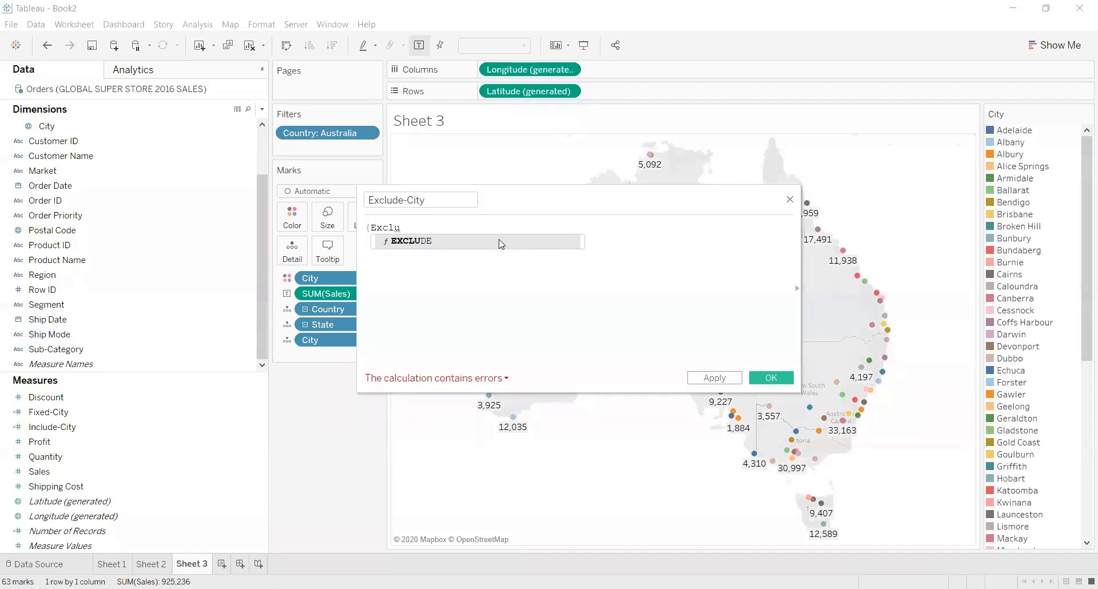
left_click(498, 239)
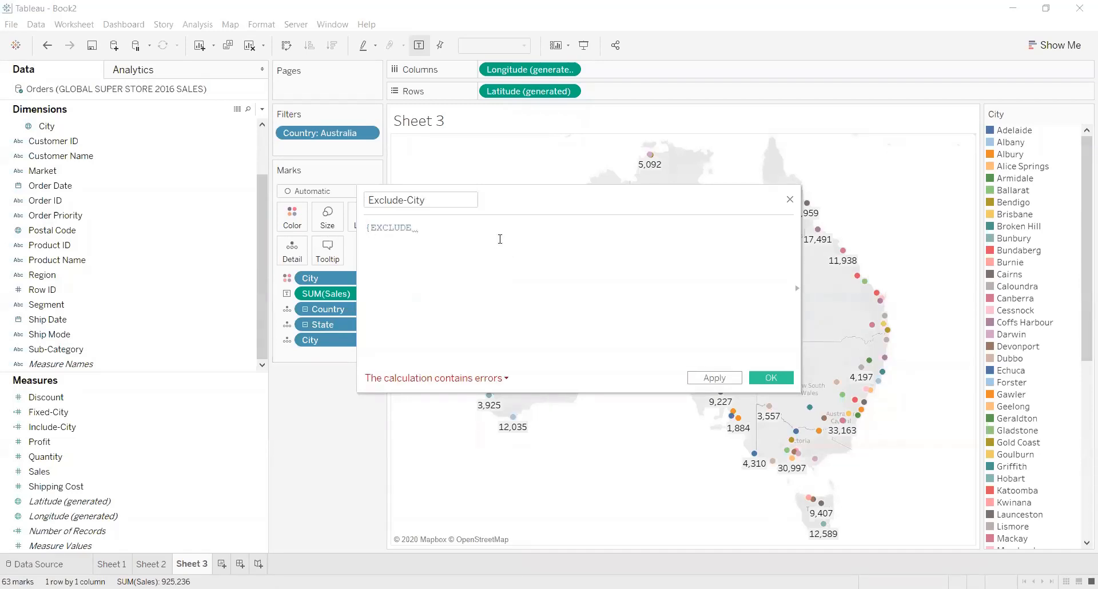
type("[")
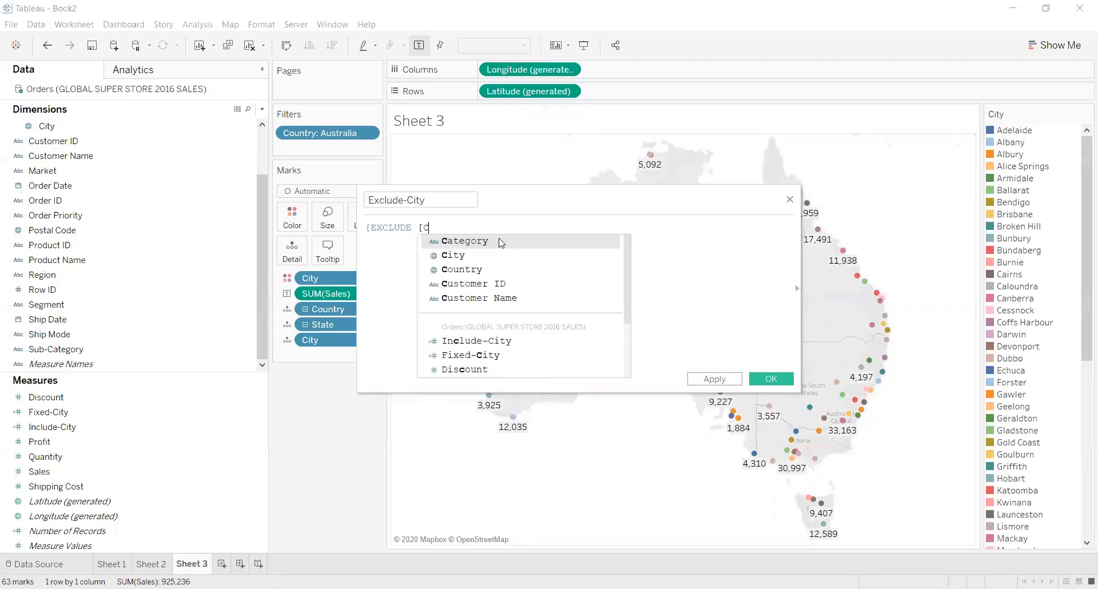
type("City")
left_click(499, 242)
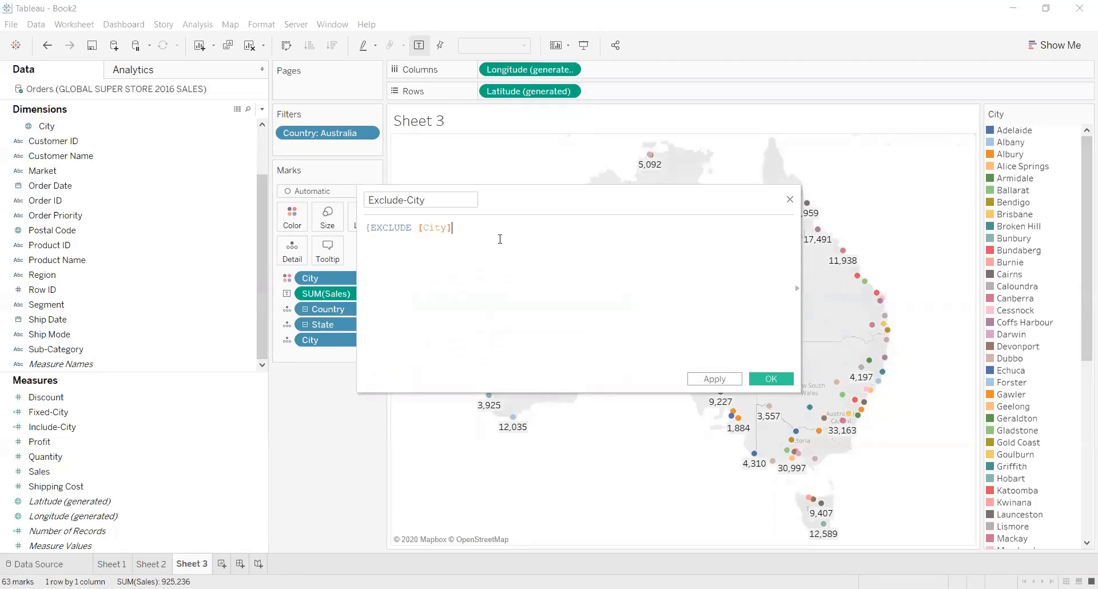
Complete the formula as {EXCLUDE [City]:SUM(Sales)}, then apply and save the calculated field.
type(":S")
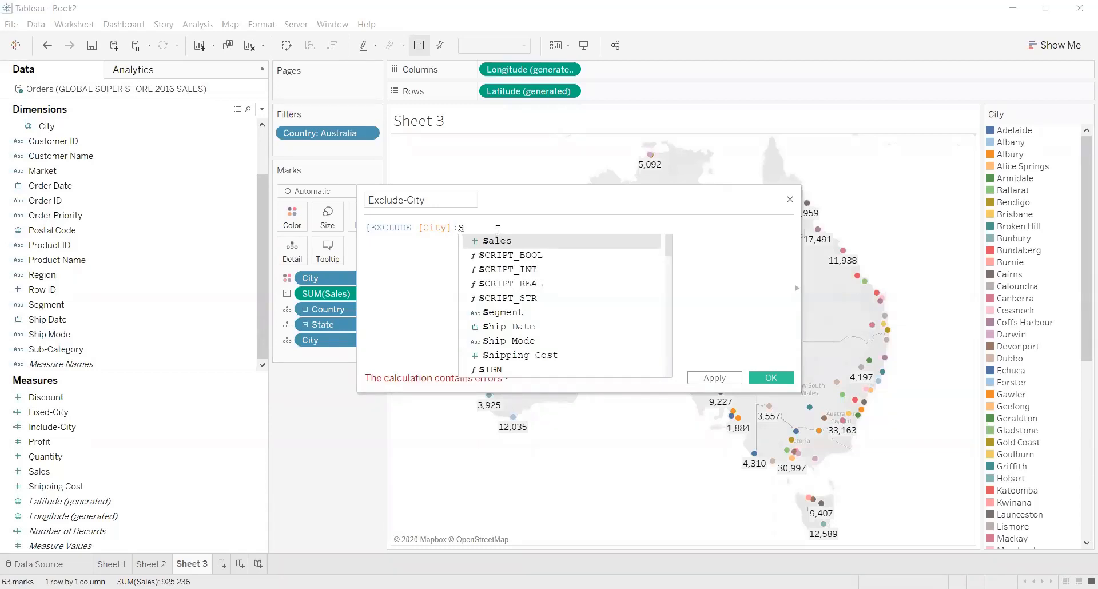
type("UM")
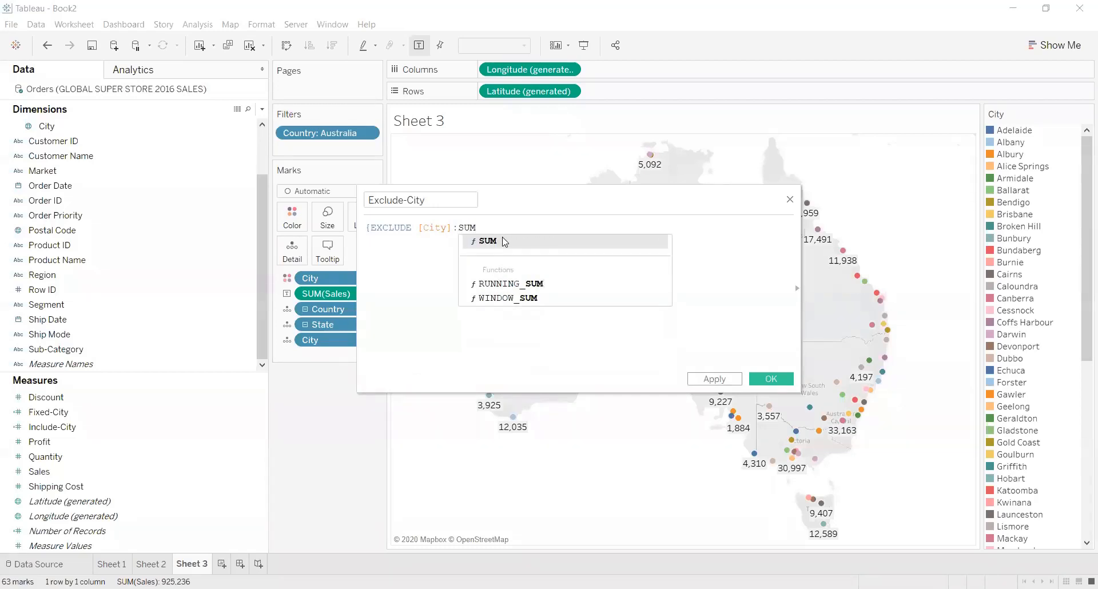
left_click(503, 242)
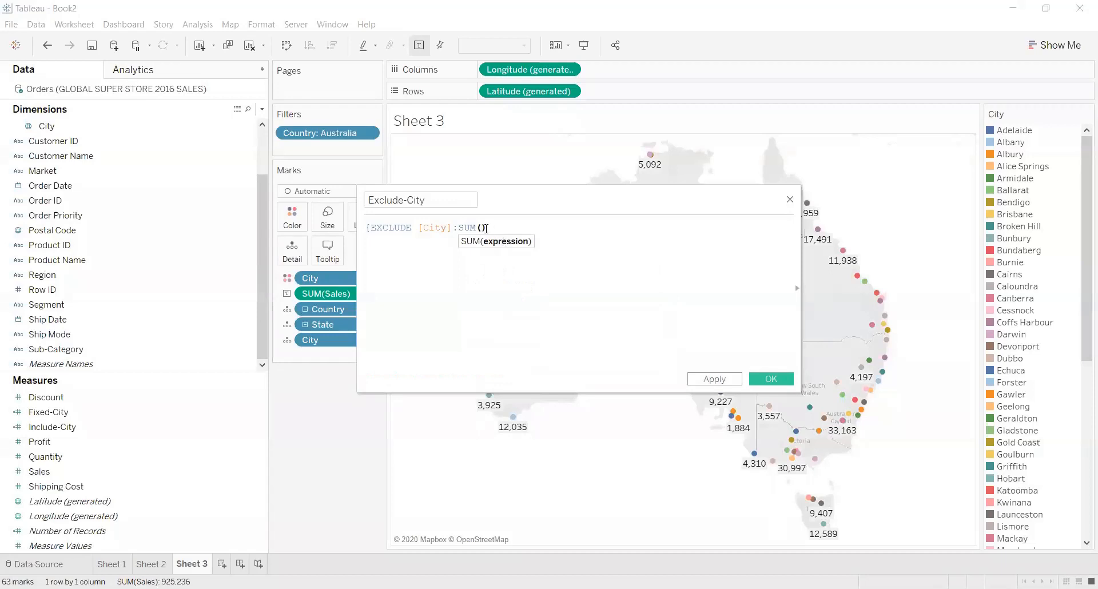
type("Sales")
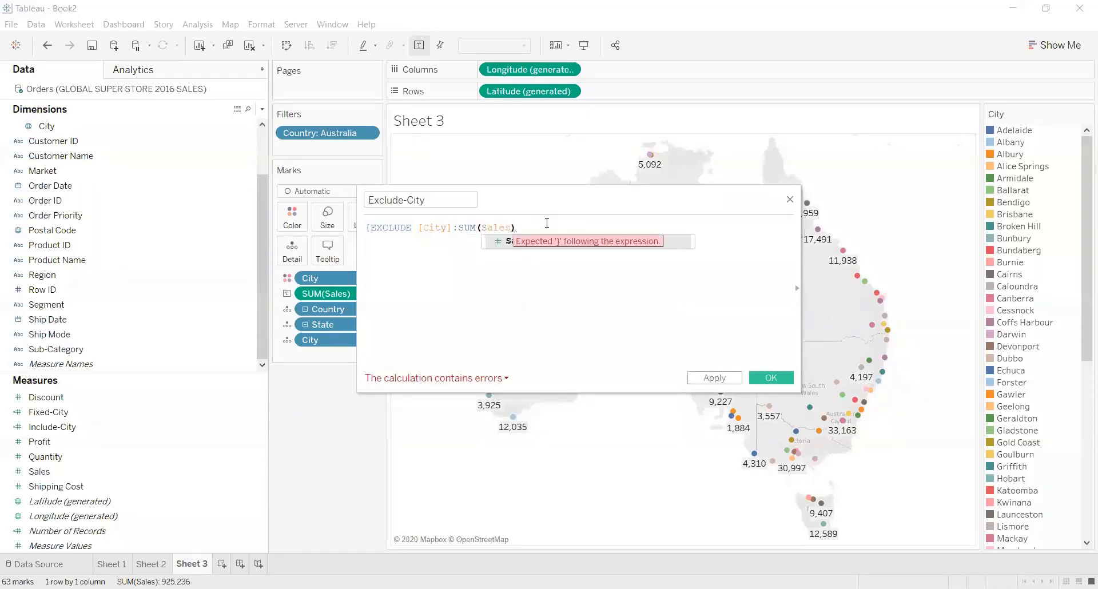
left_click(546, 223)
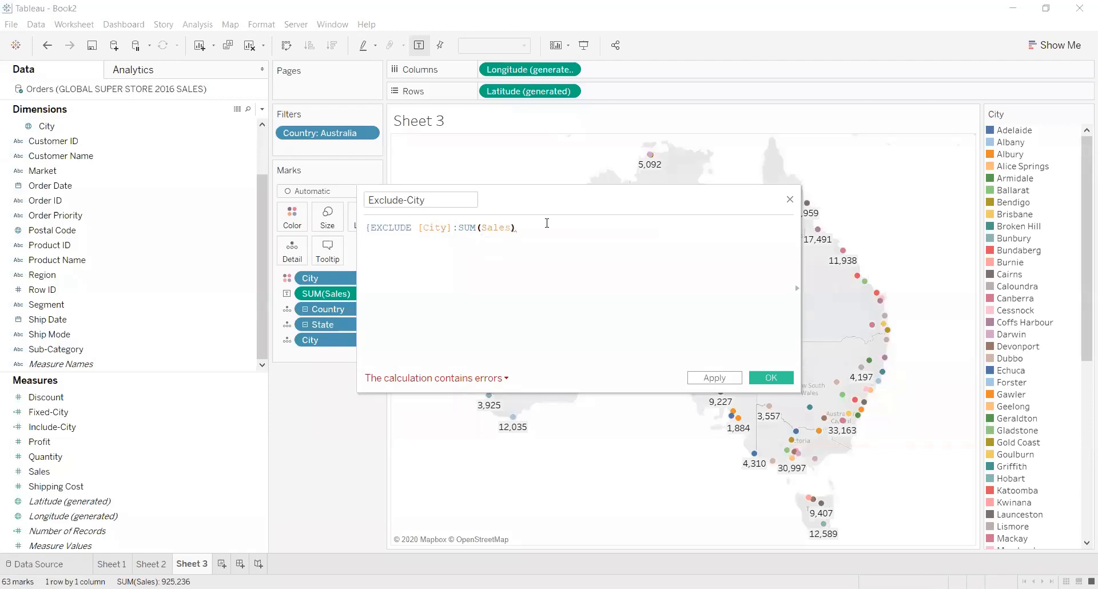
type("}")
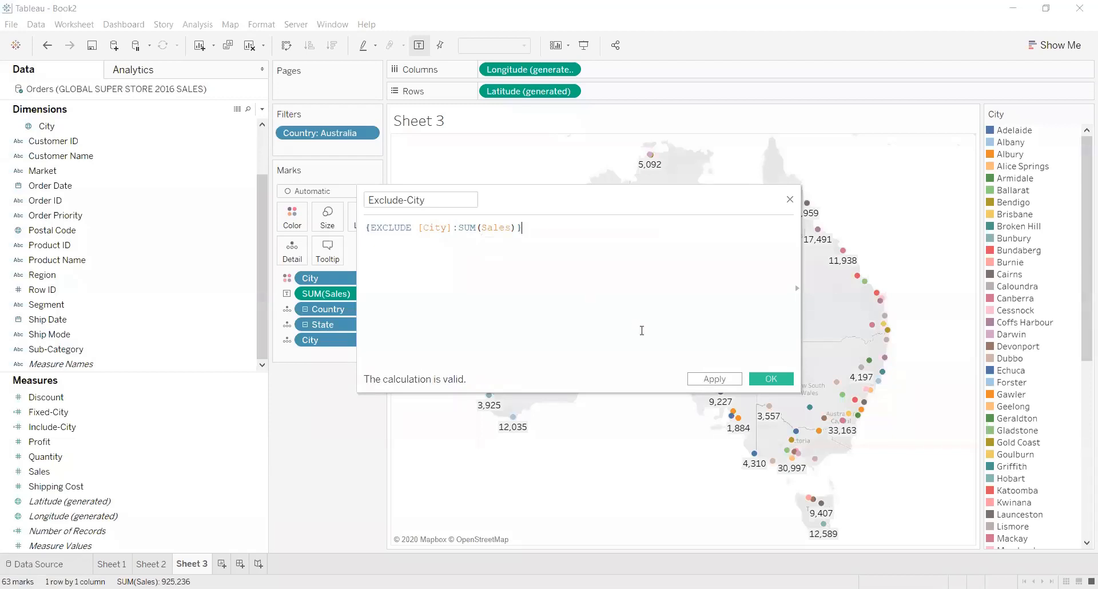
left_click(718, 380)
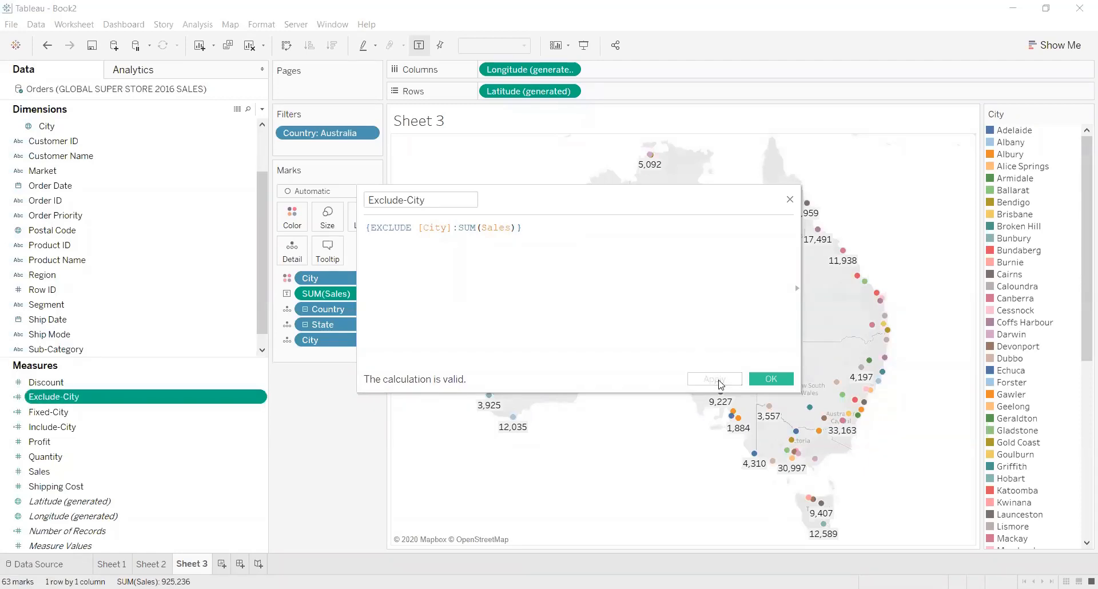
left_click(772, 381)
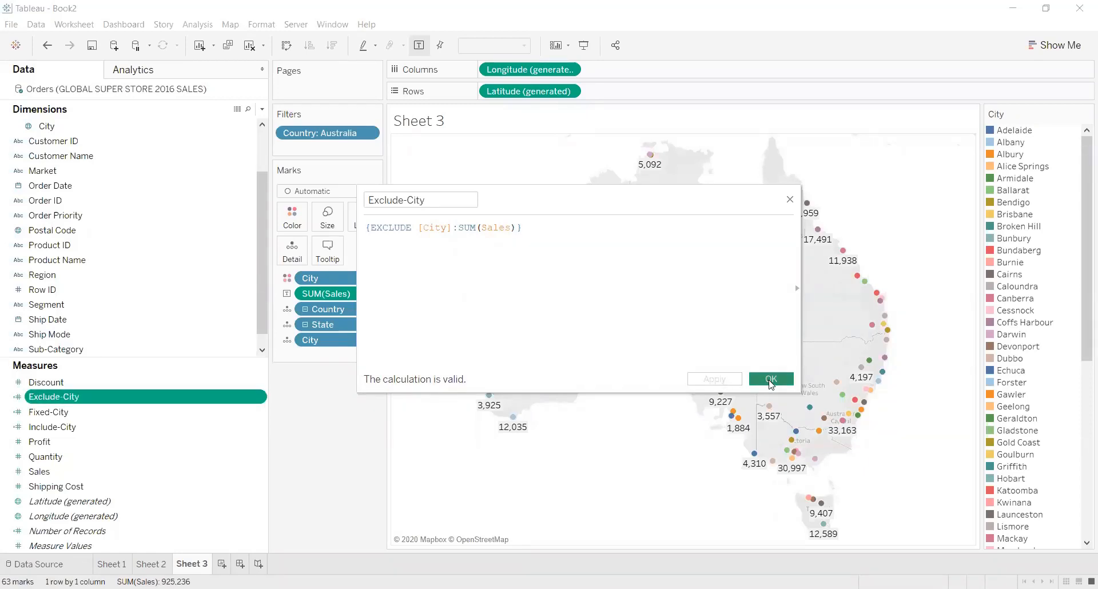
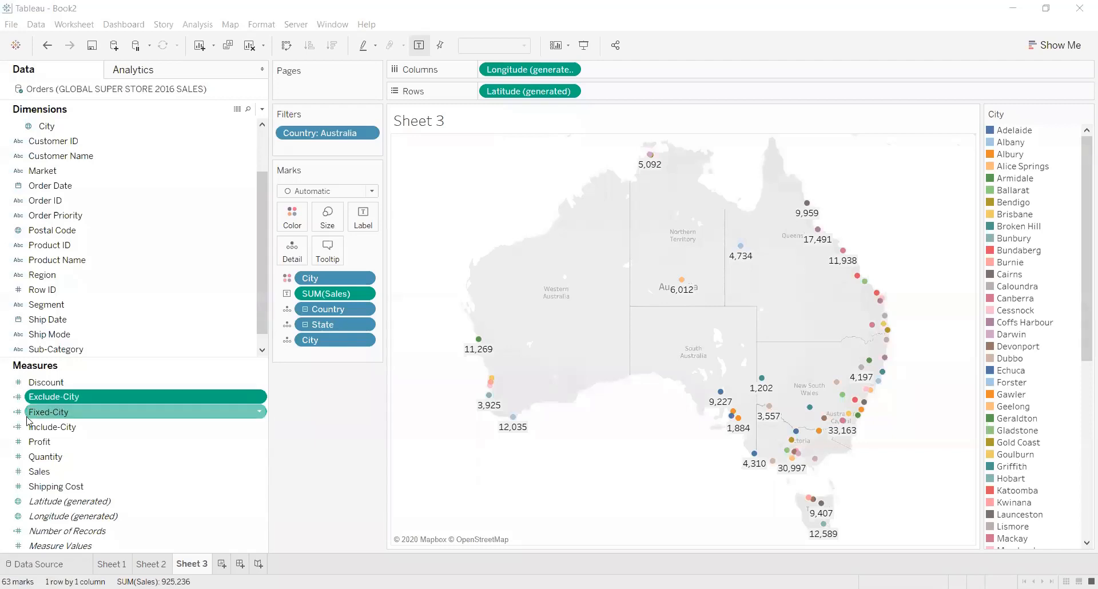
Add the Exclude-City measure to the tooltip of the city marks on the Australia map and check a mark's tooltip.
left_click(45, 398)
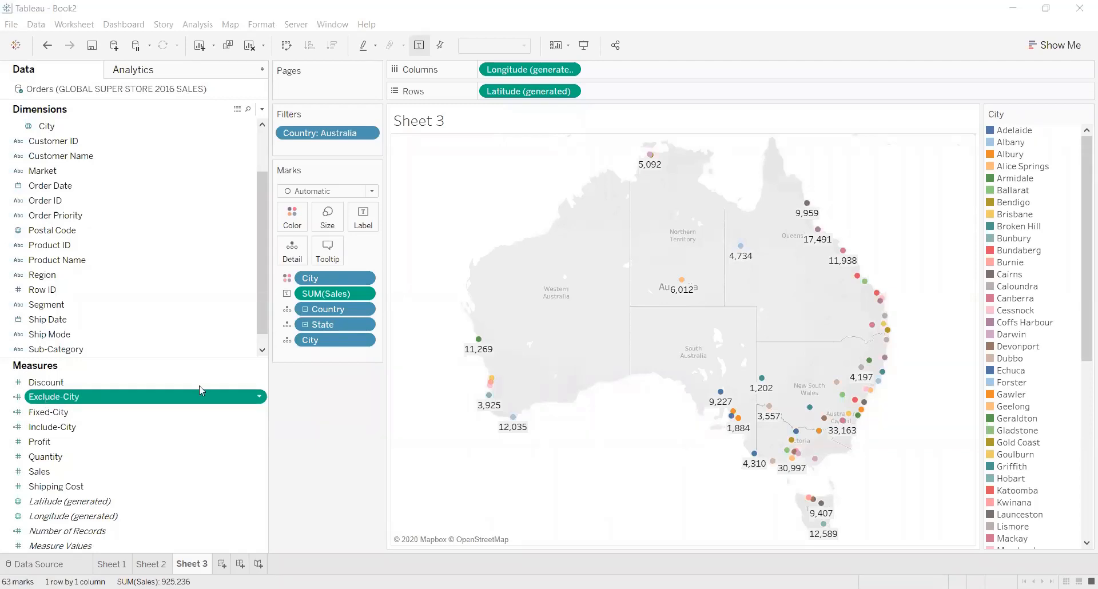
left_click(376, 439)
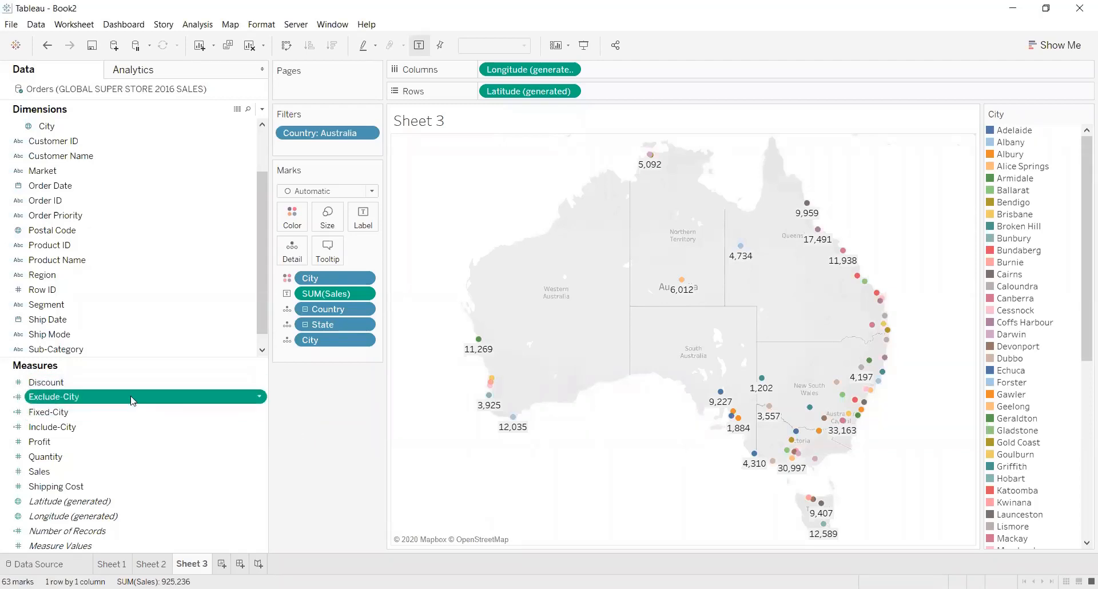
left_click_drag(126, 394, 331, 244)
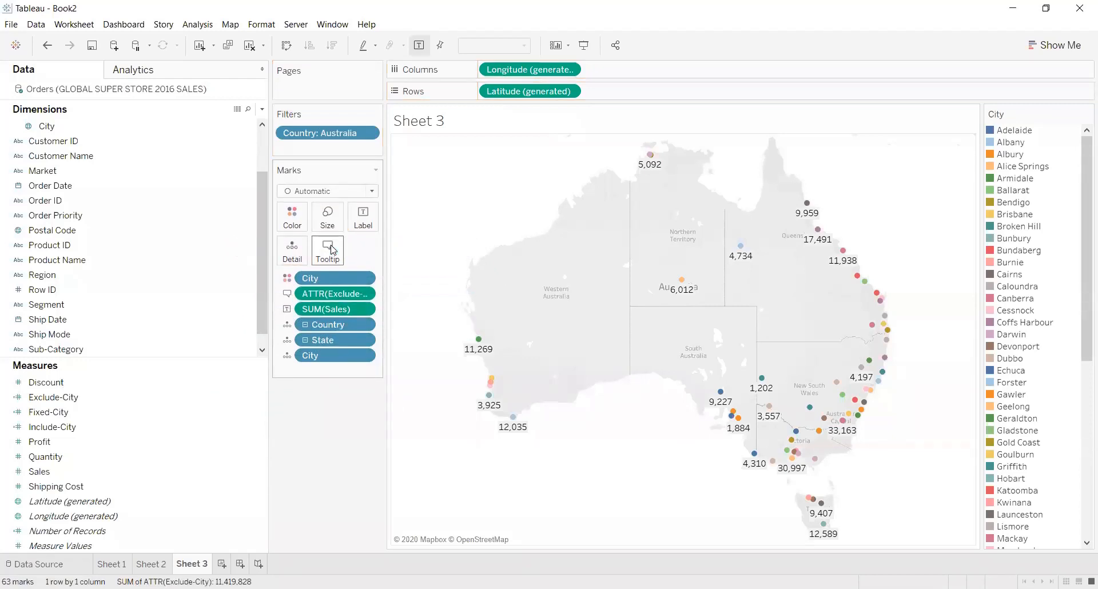
mouse_move(479, 341)
Create a new worksheet and filter it by Country to include only Australia.
left_click(222, 564)
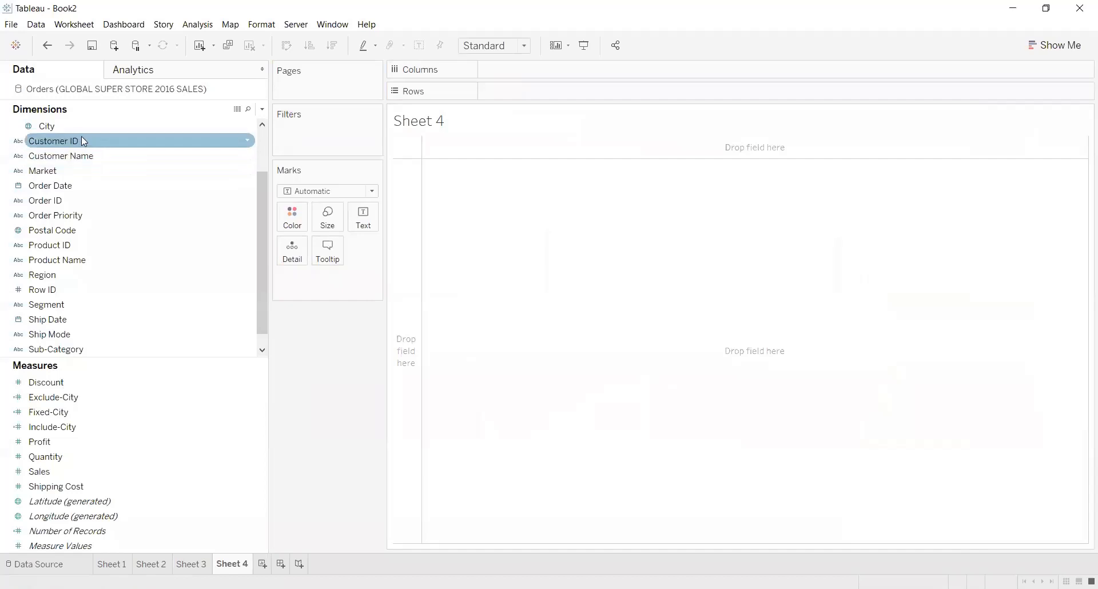
left_click_drag(263, 273, 269, 198)
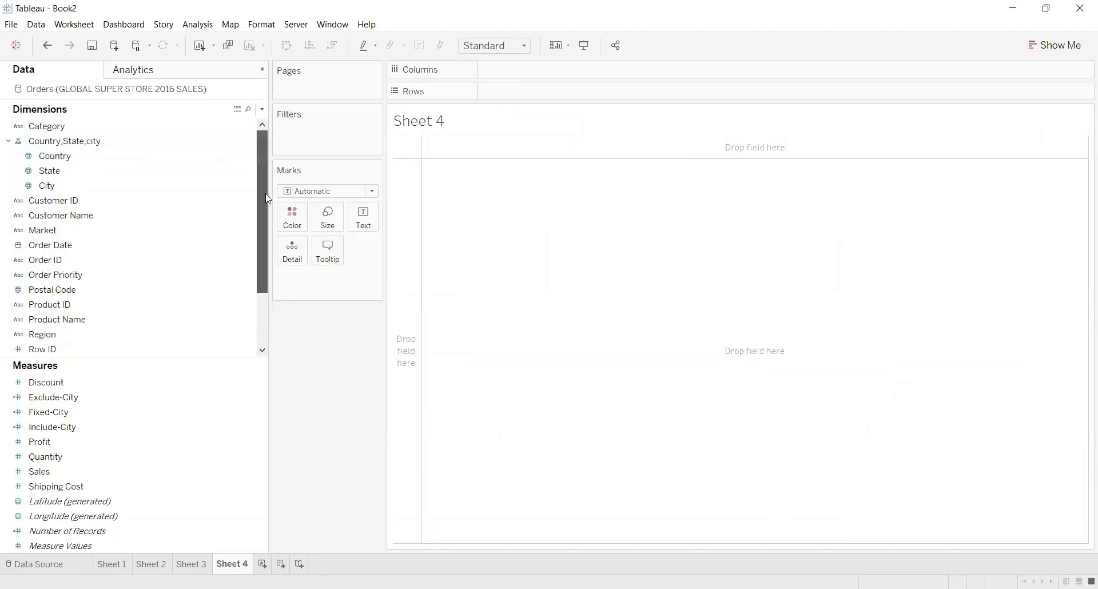
left_click_drag(48, 156, 294, 133)
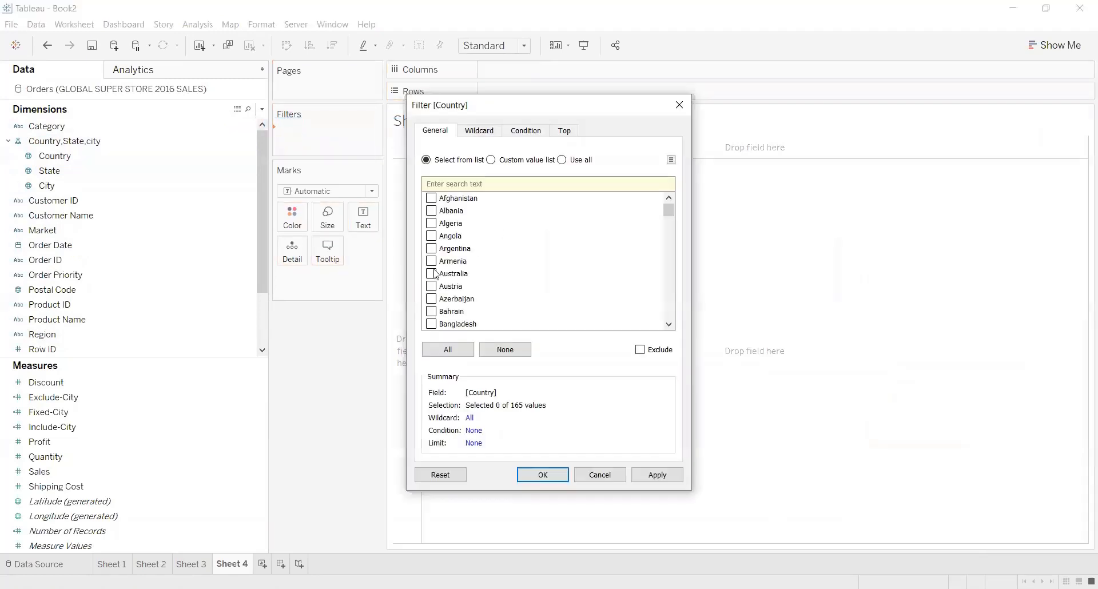
left_click(432, 274)
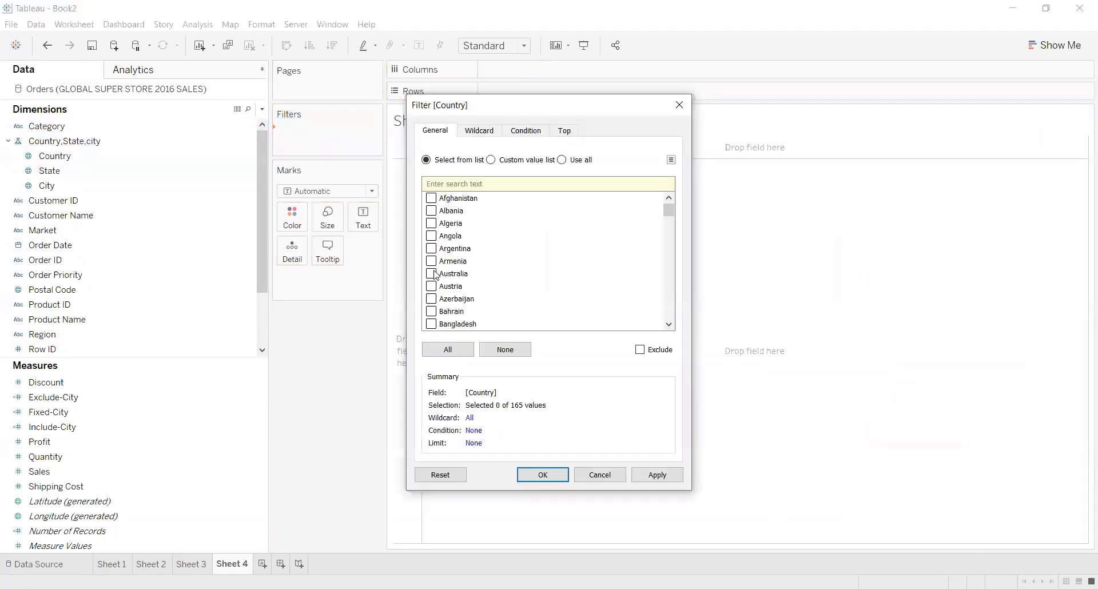
left_click(673, 479)
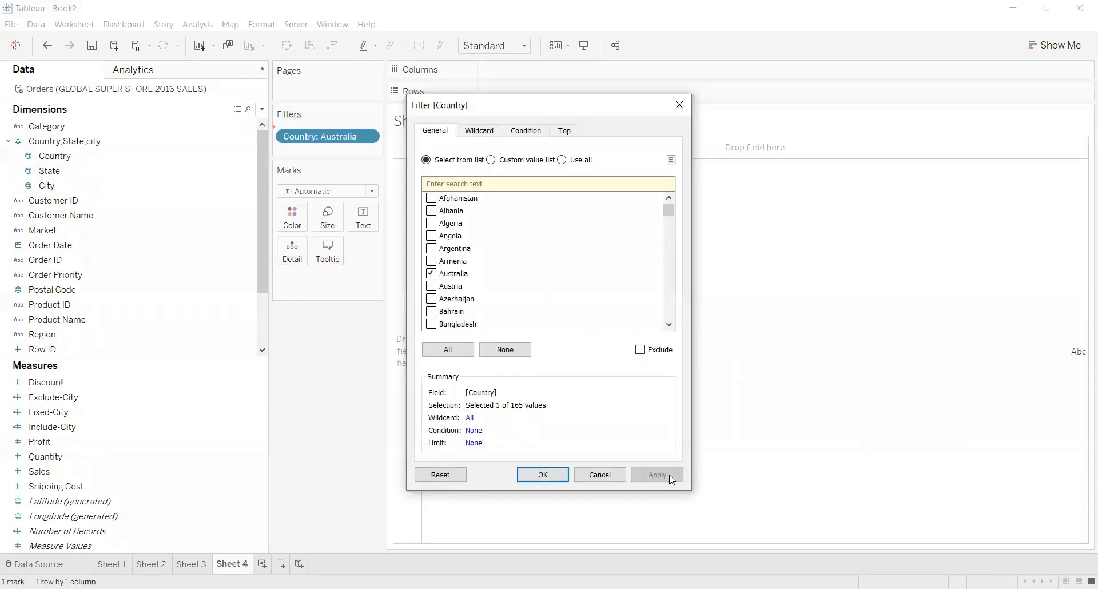
left_click(543, 475)
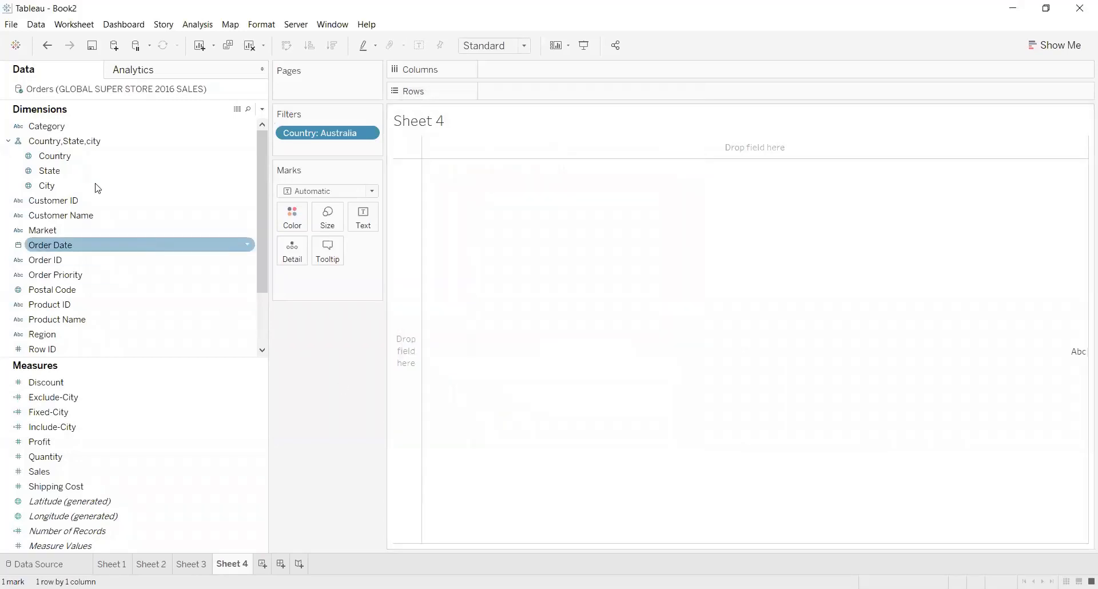
Build table rows from Country, State and City, adding all members of the State and City fields.
left_click_drag(81, 160, 532, 93)
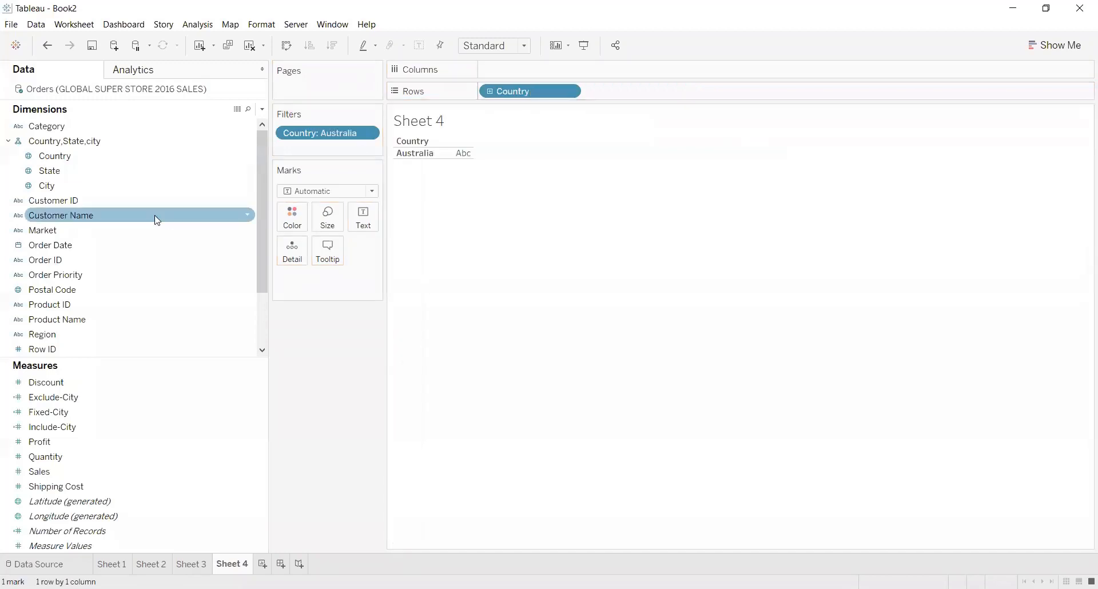
left_click_drag(75, 179, 688, 99)
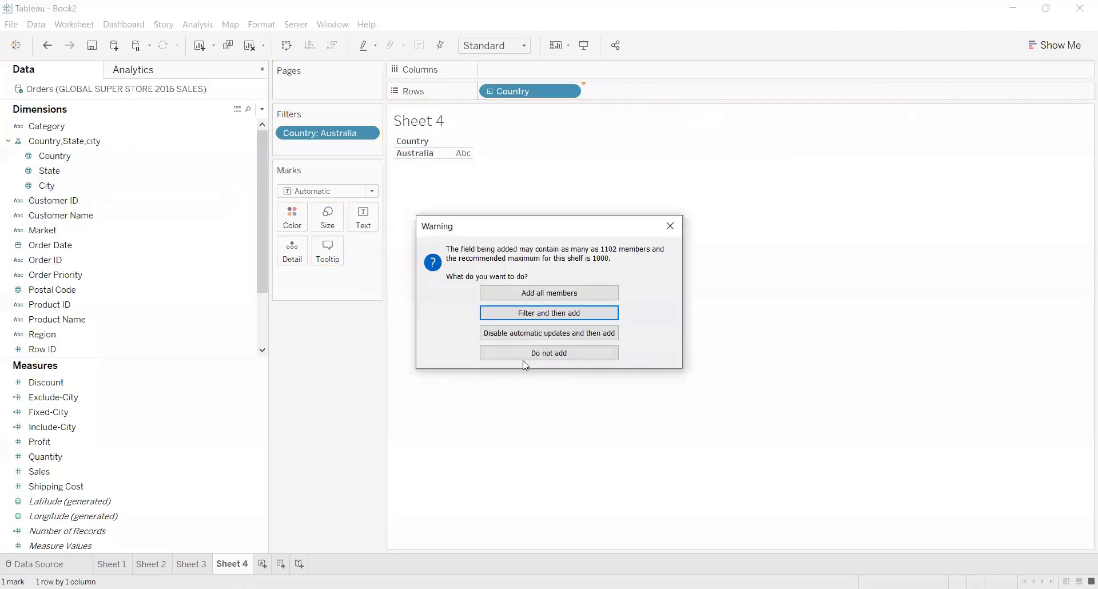
left_click(539, 294)
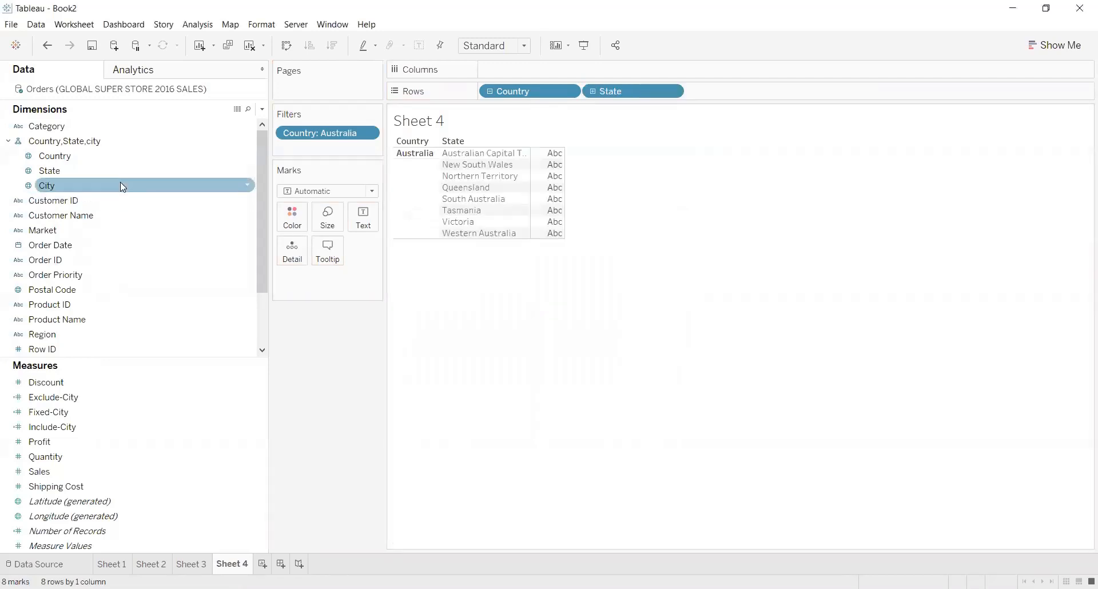
left_click_drag(81, 182, 703, 82)
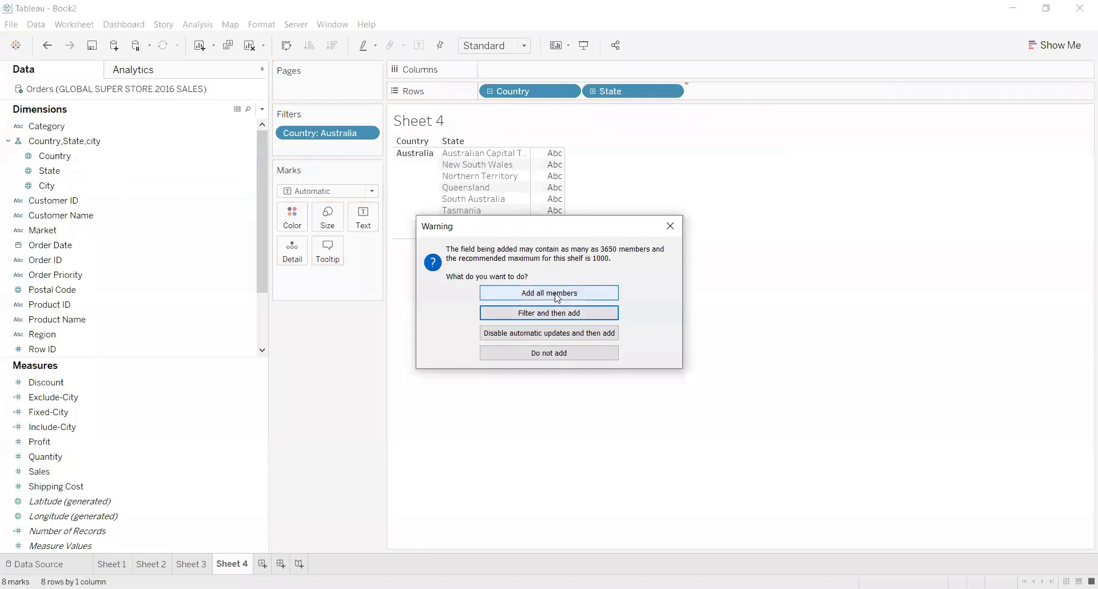
left_click(557, 294)
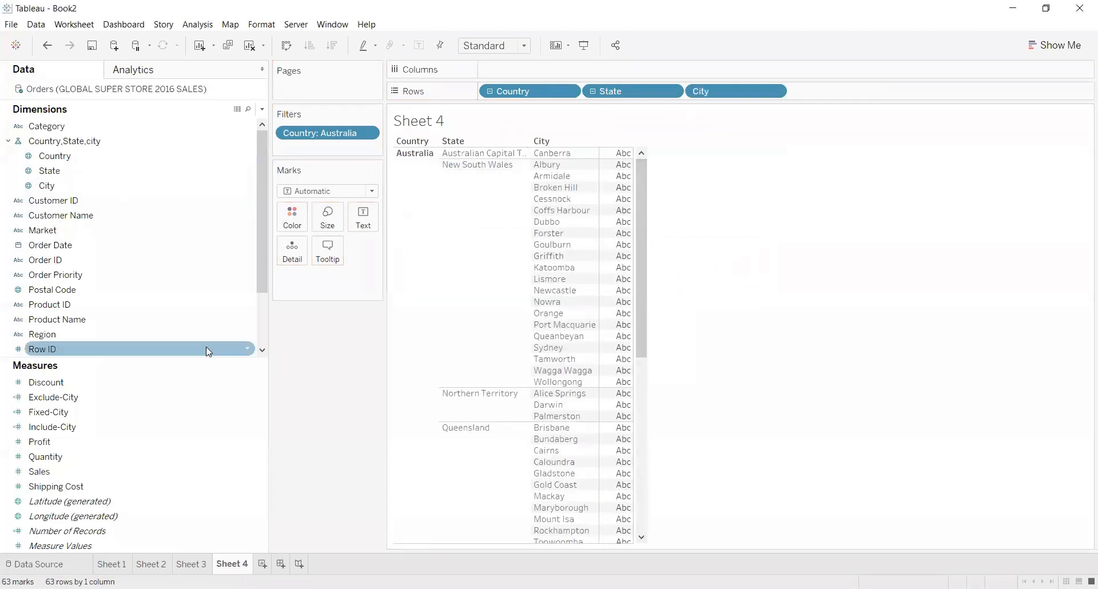
Show Sales and Exclude-City as side-by-side value columns for each city in the table.
left_click(187, 382)
left_click_drag(120, 412, 115, 397)
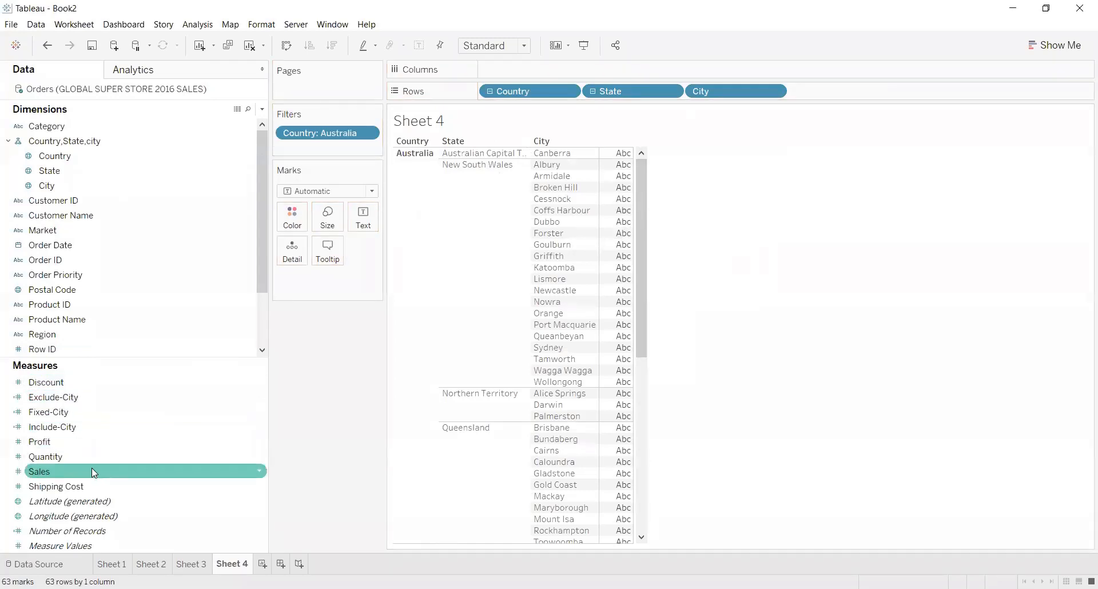
left_click_drag(93, 472, 619, 186)
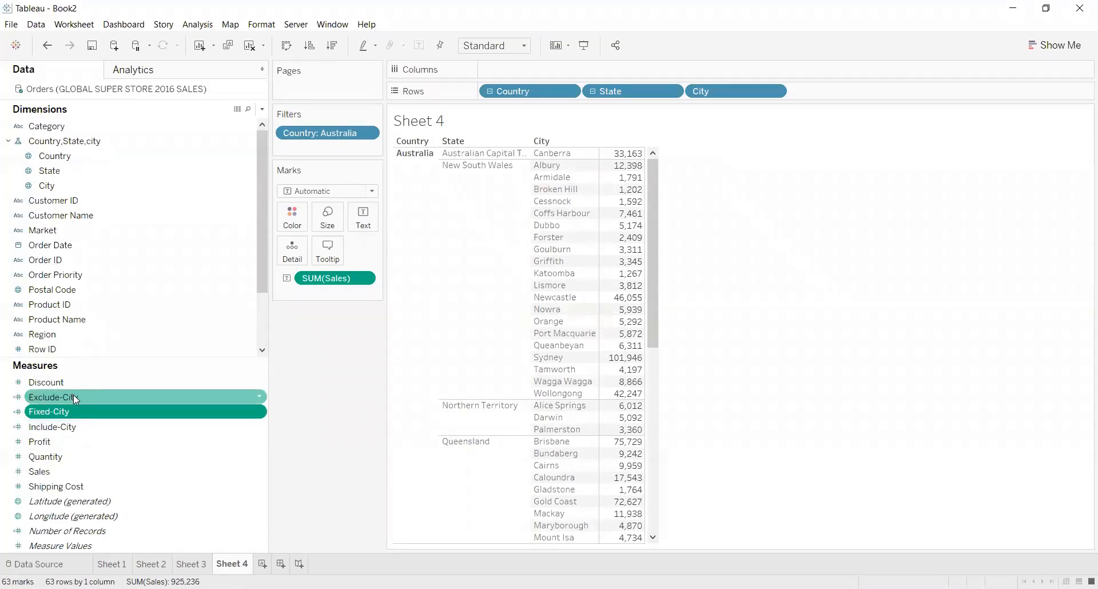
left_click_drag(69, 396, 637, 221)
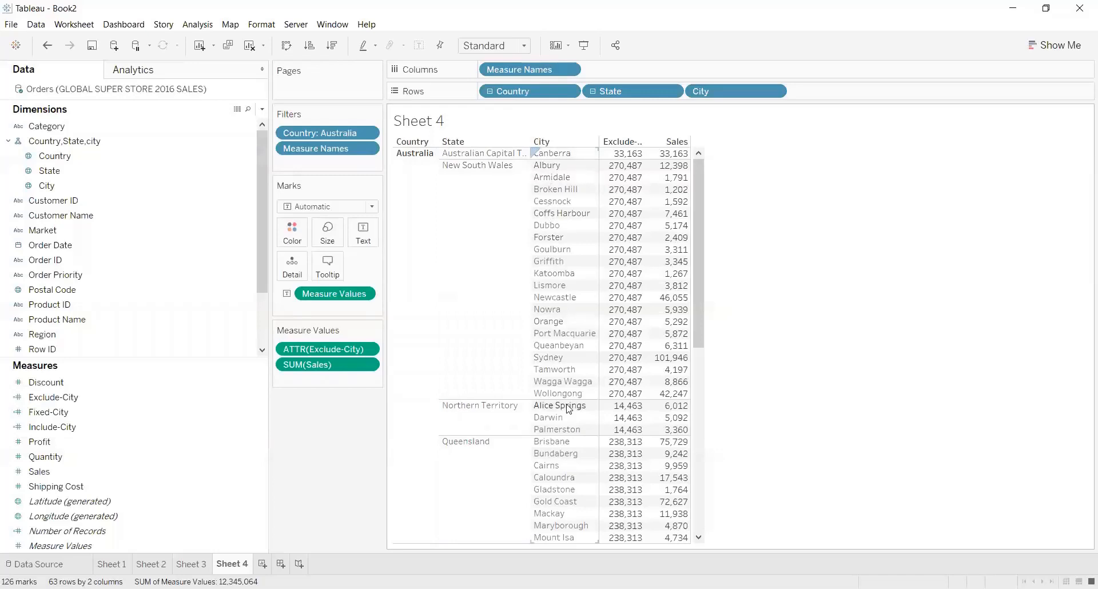
Compare the Sheet 4 table with the Sheet 3 map, checking Exclude-City and Sales in the tooltips of Western Australian cities.
left_click(194, 563)
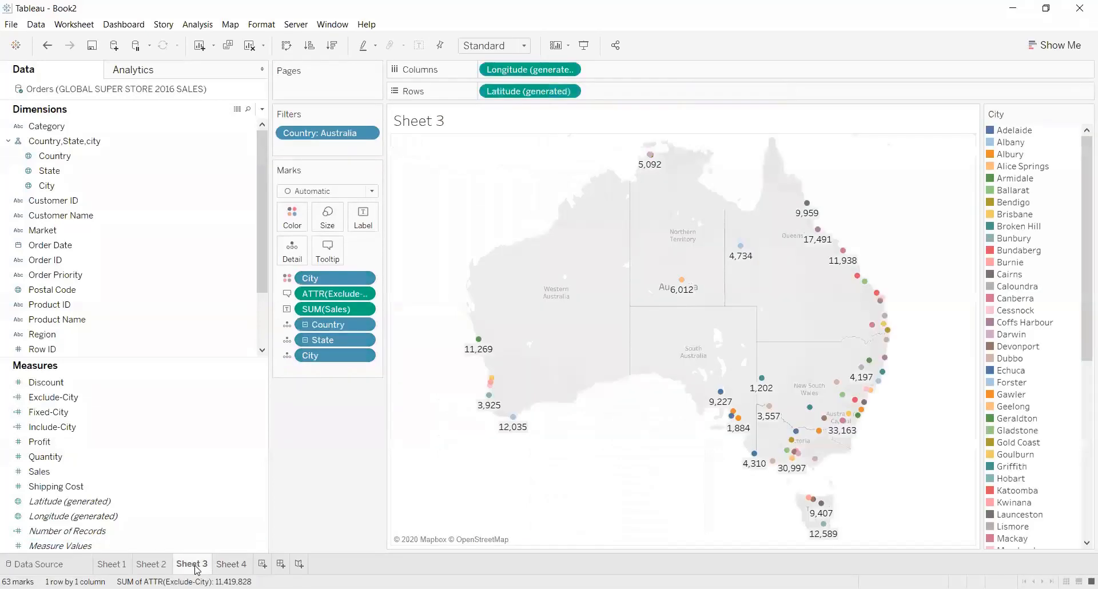
left_click(243, 564)
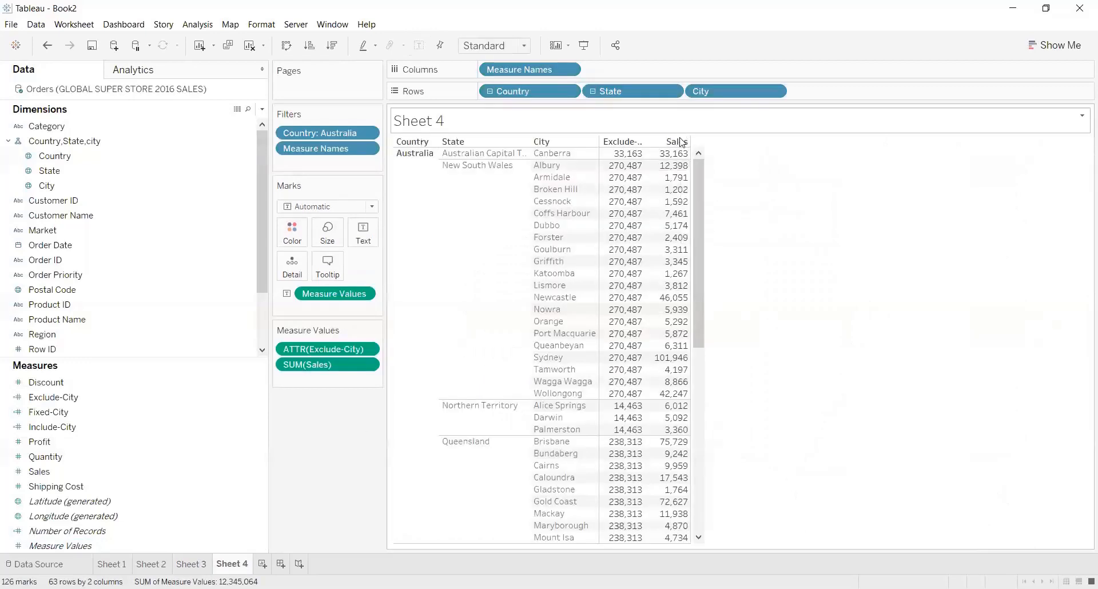
mouse_move(676, 172)
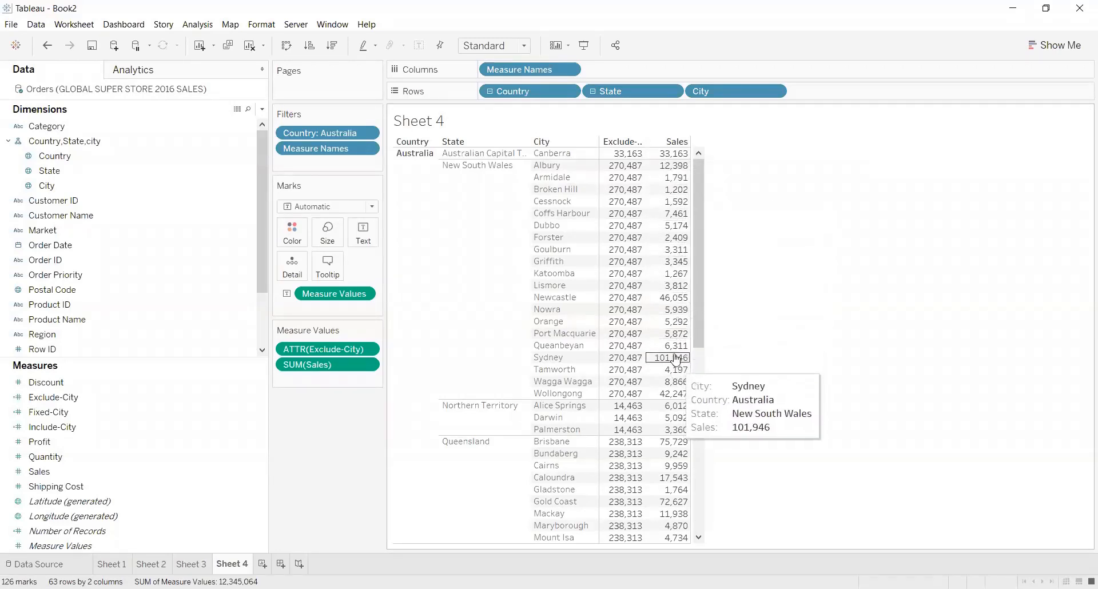
left_click(191, 565)
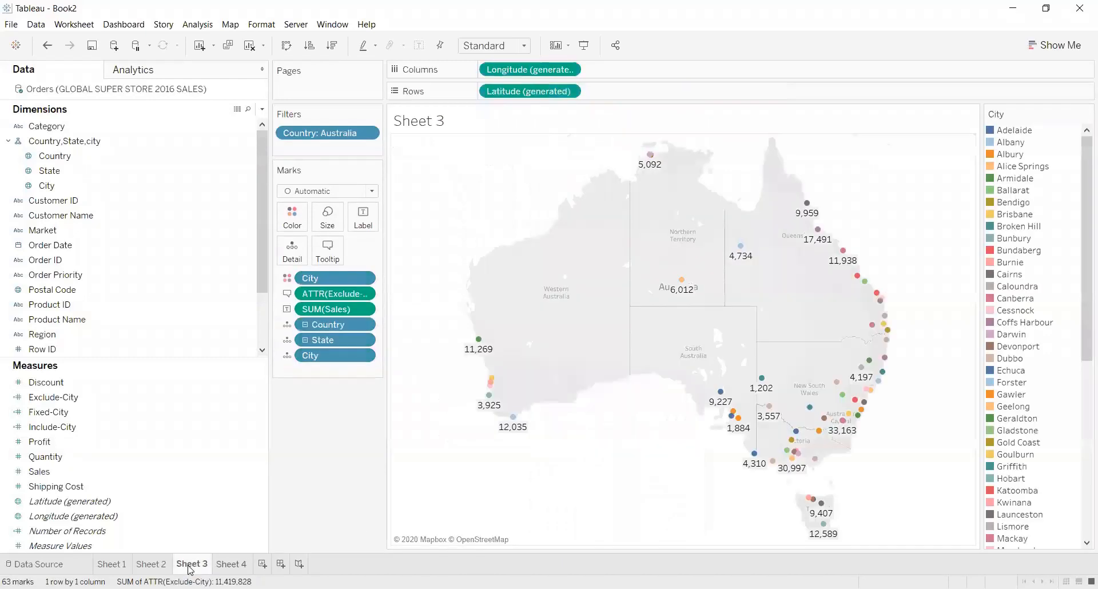
mouse_move(515, 423)
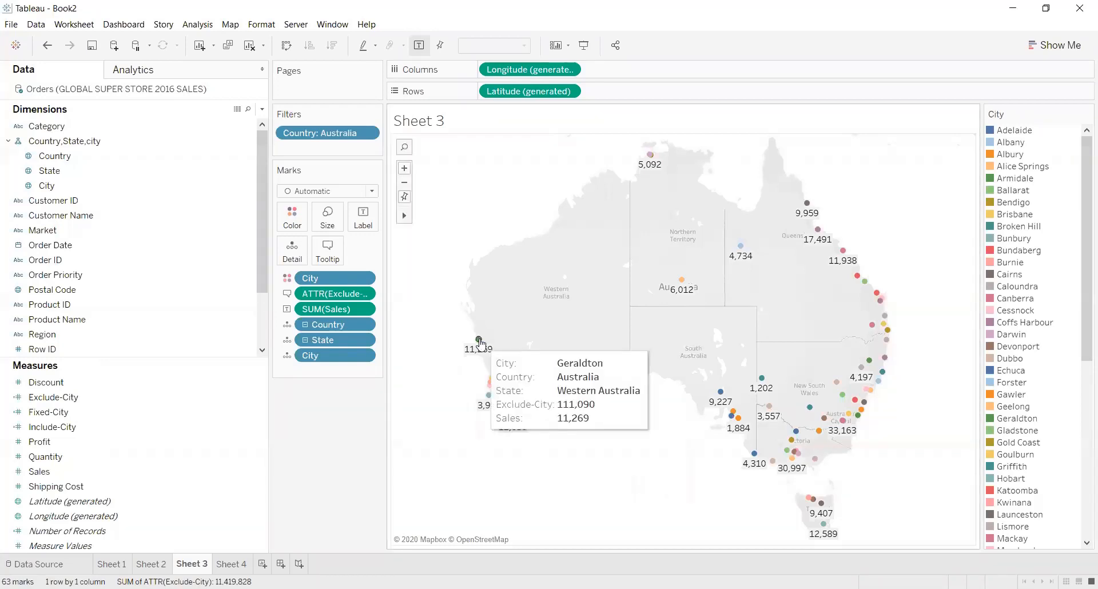
left_click(488, 380)
left_click(453, 388)
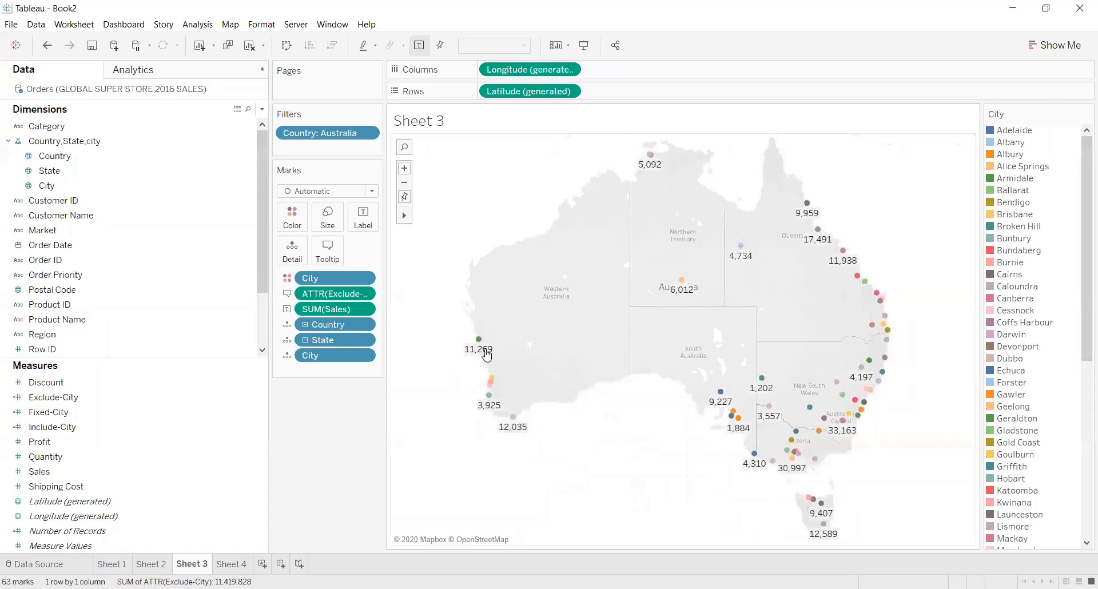
mouse_move(491, 384)
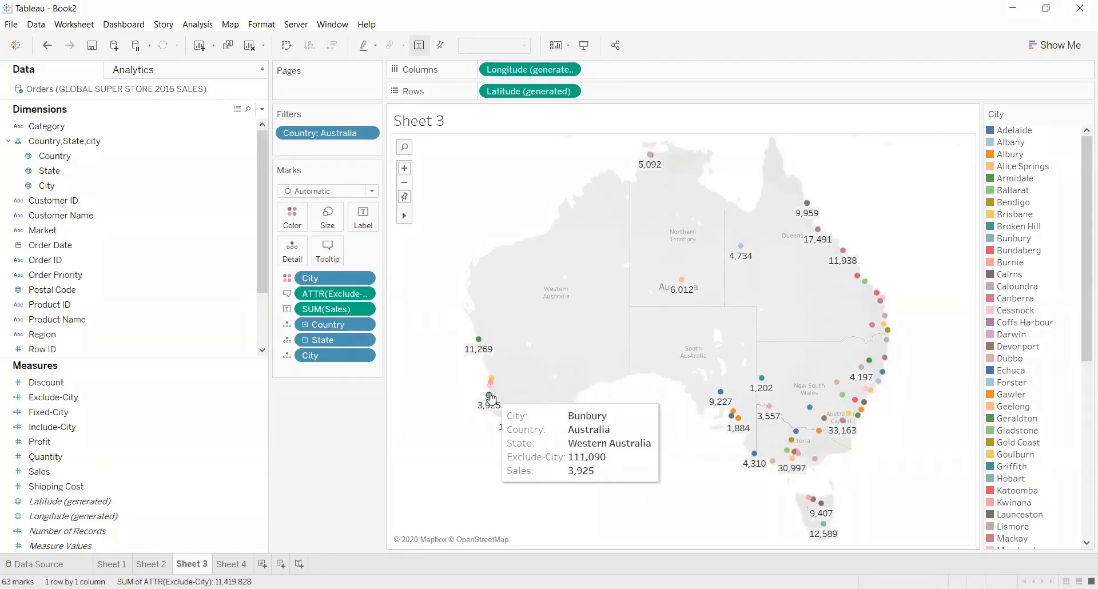
Examine the Exclude-City values in the Sheet 4 table for New South Wales cities and across the other states.
left_click(232, 564)
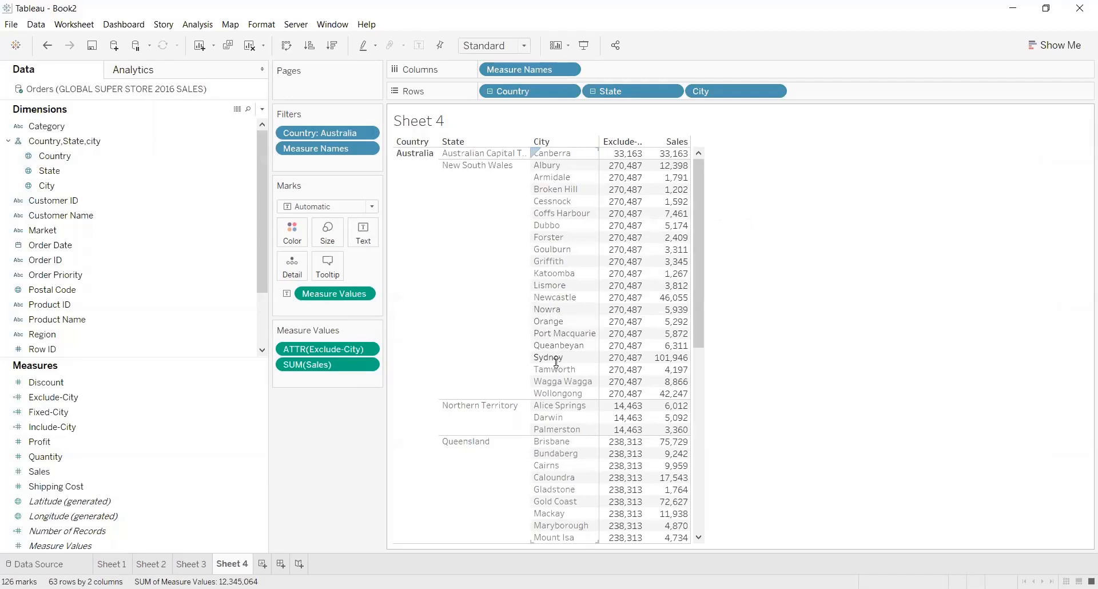
mouse_move(627, 168)
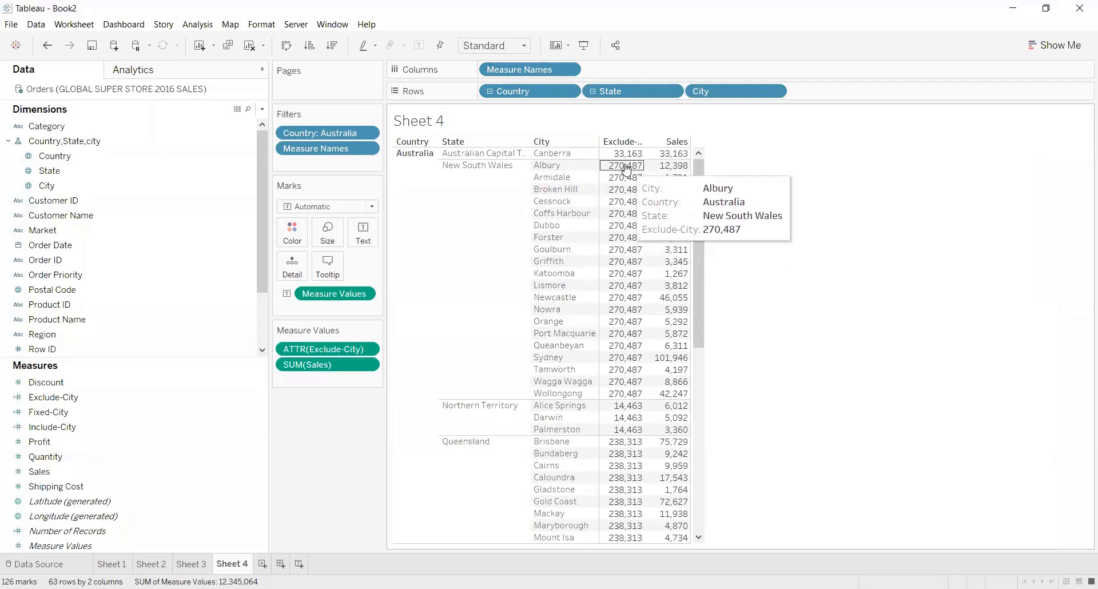
mouse_move(618, 311)
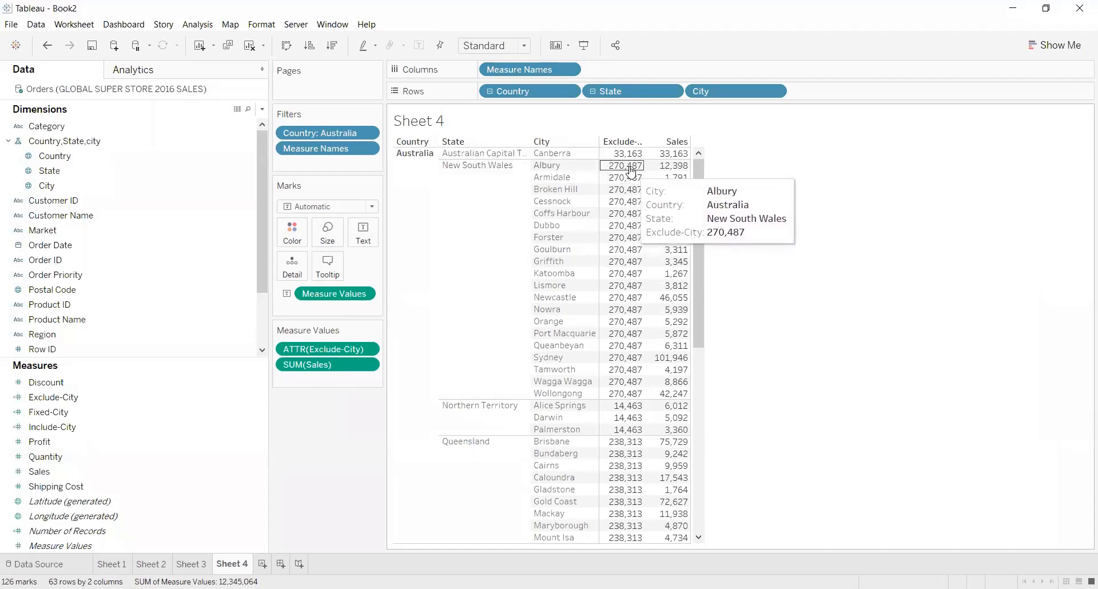
mouse_move(623, 196)
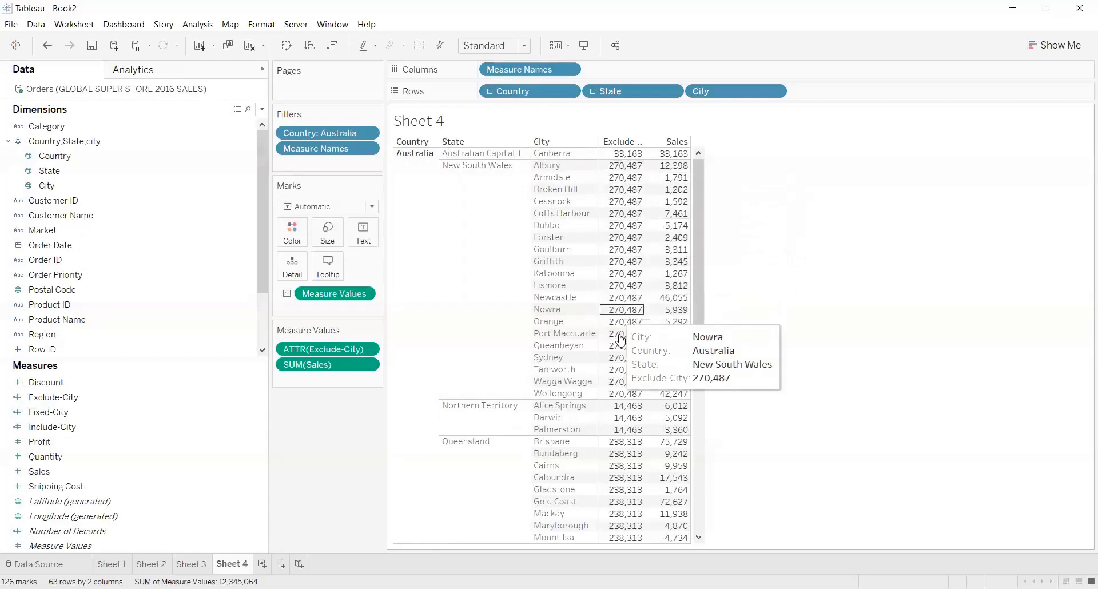
mouse_move(628, 380)
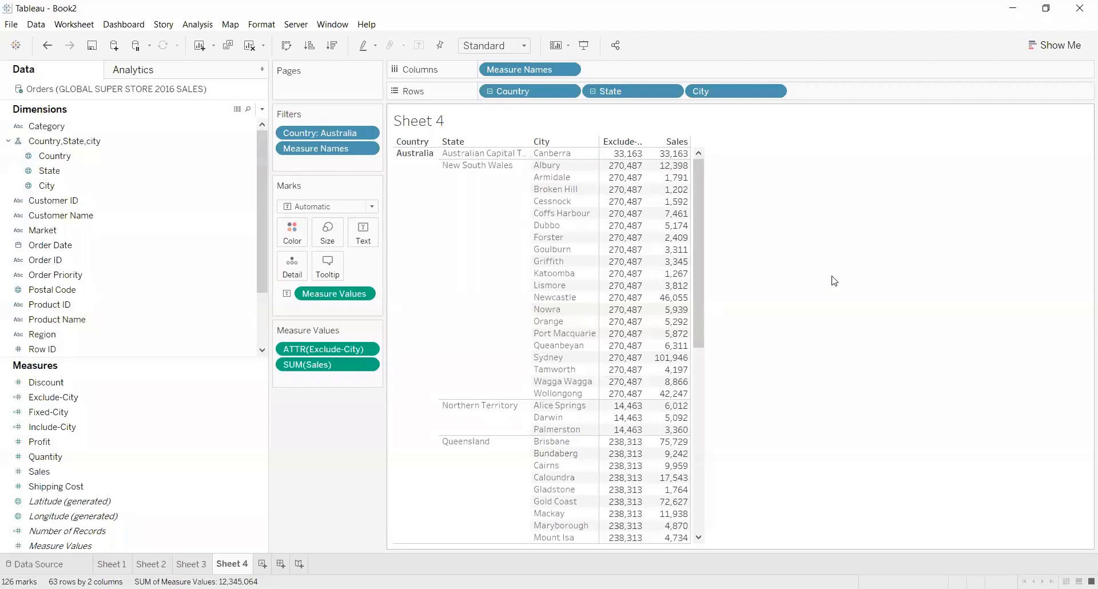
left_click(199, 564)
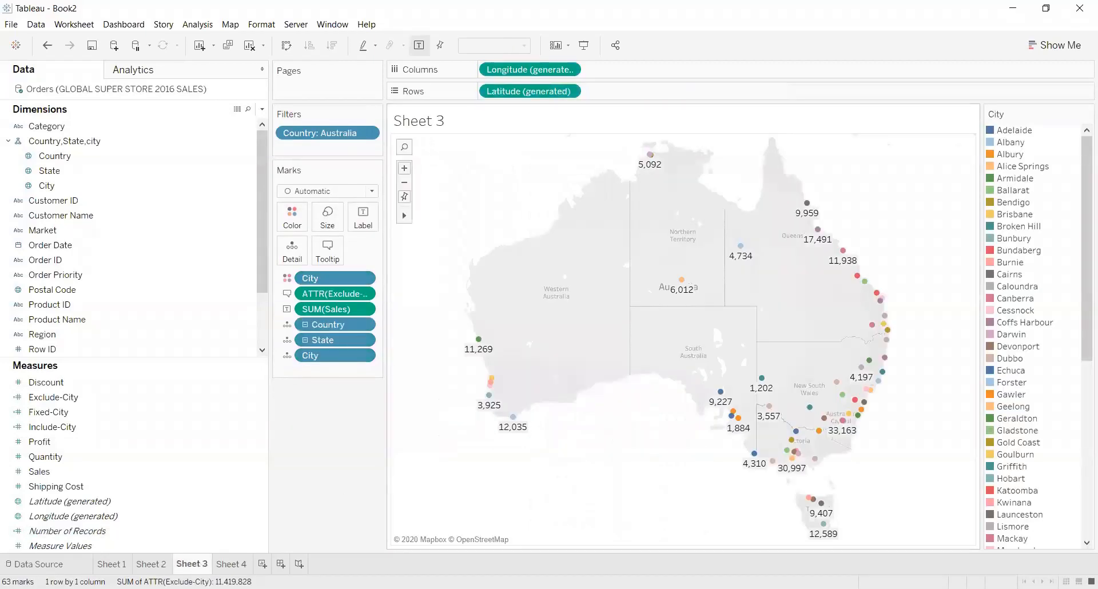
left_click(239, 565)
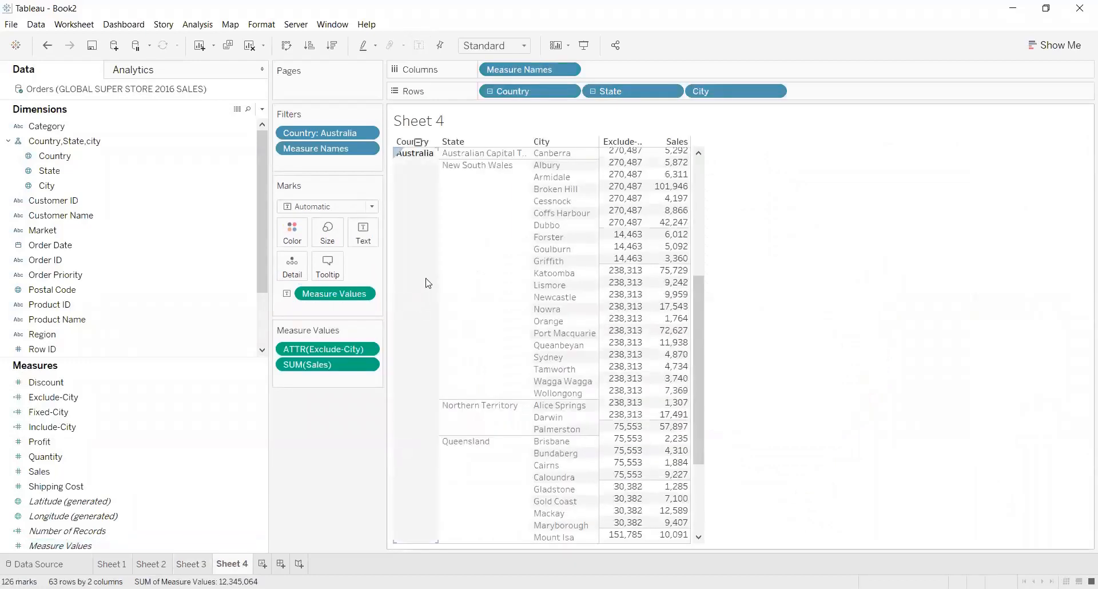
scroll(424, 282, "down", 8)
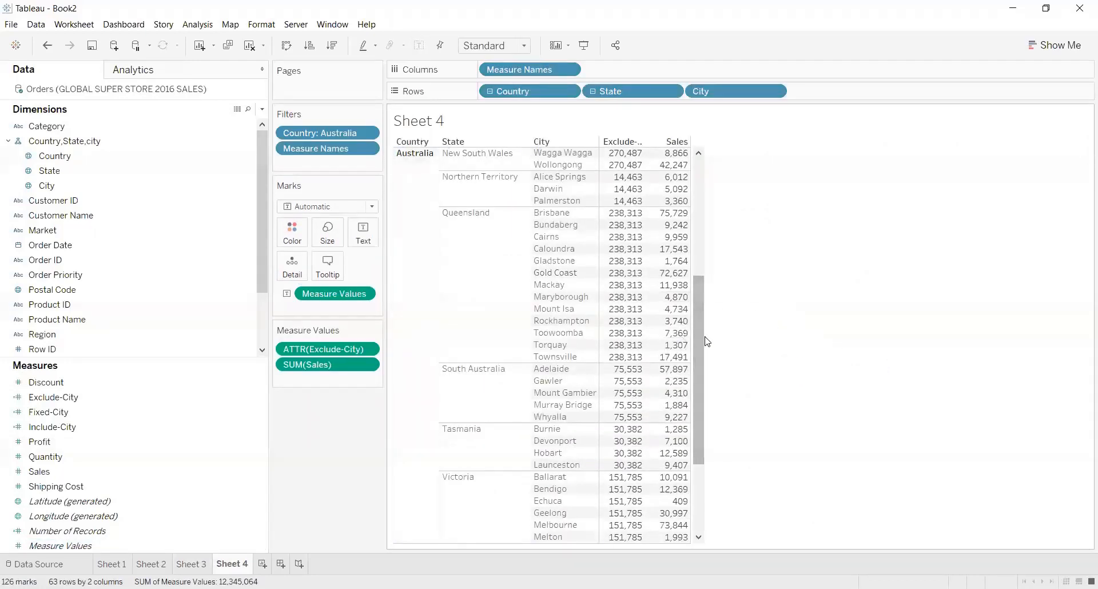
left_click_drag(699, 332, 700, 196)
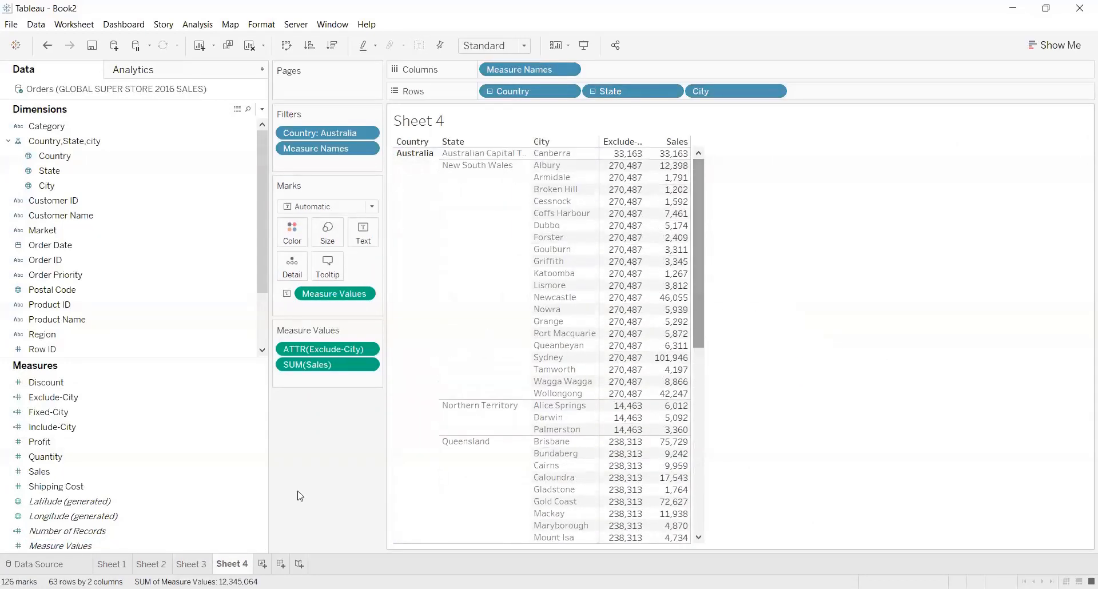
Return to the Sheet 3 map and inspect the tooltips of city marks in southeastern Australia.
left_click(182, 571)
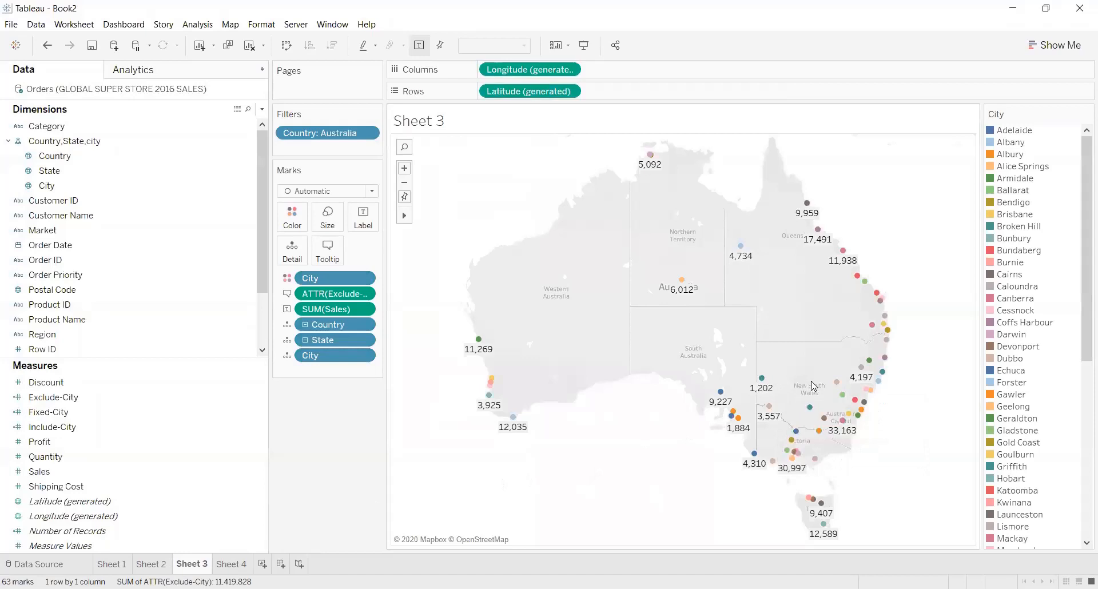
mouse_move(836, 383)
mouse_move(733, 421)
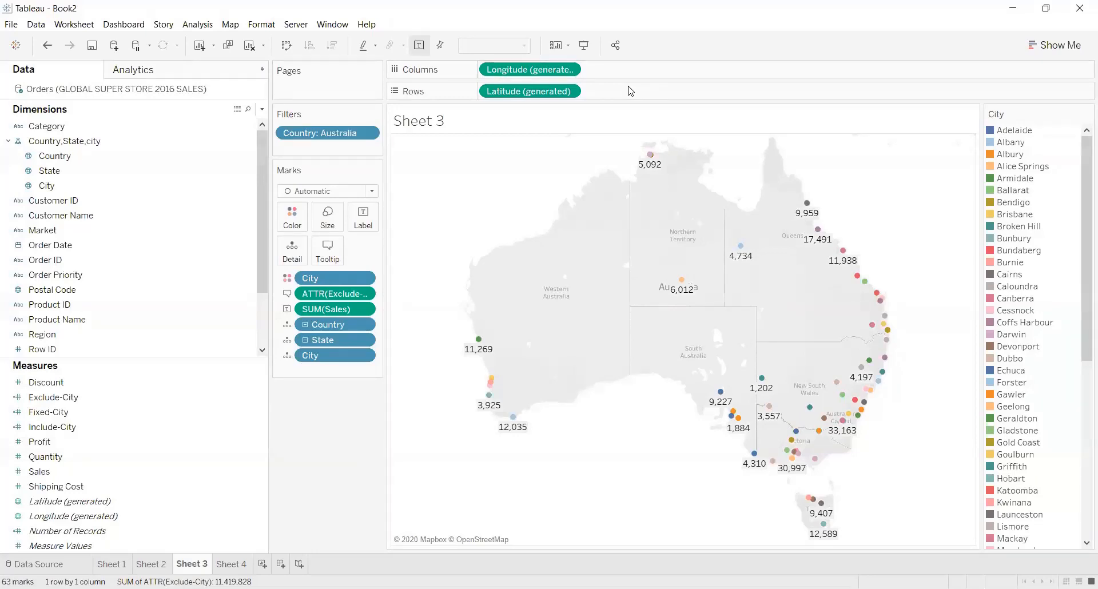
Color the city marks on the Sheet 3 map by Exclude-City and check the tooltips of cities in New South Wales and Queensland.
key("alt+Tab")
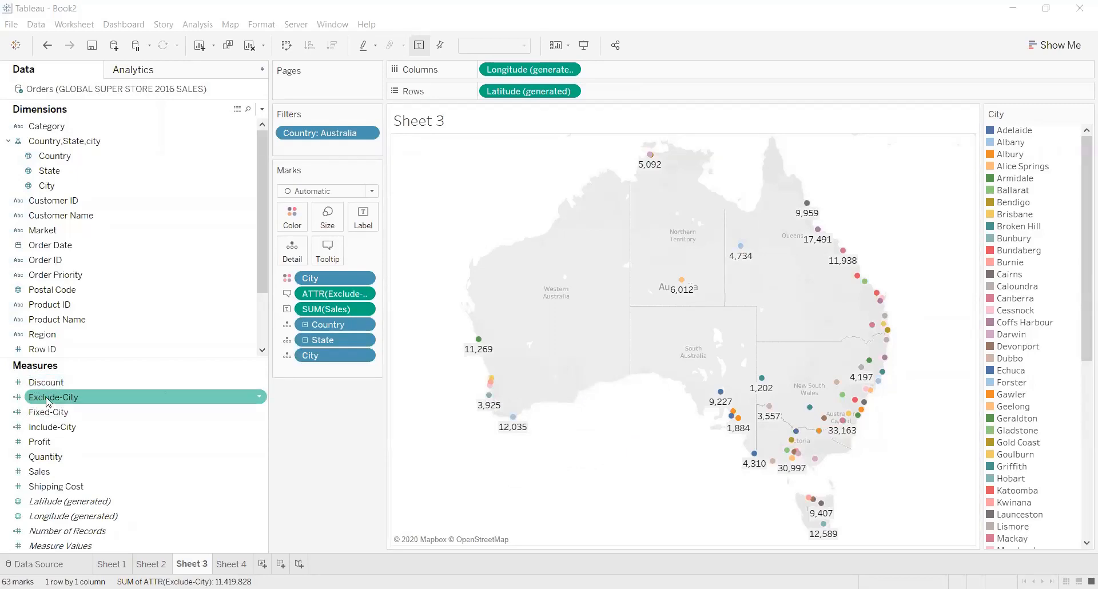
left_click_drag(48, 402, 320, 281)
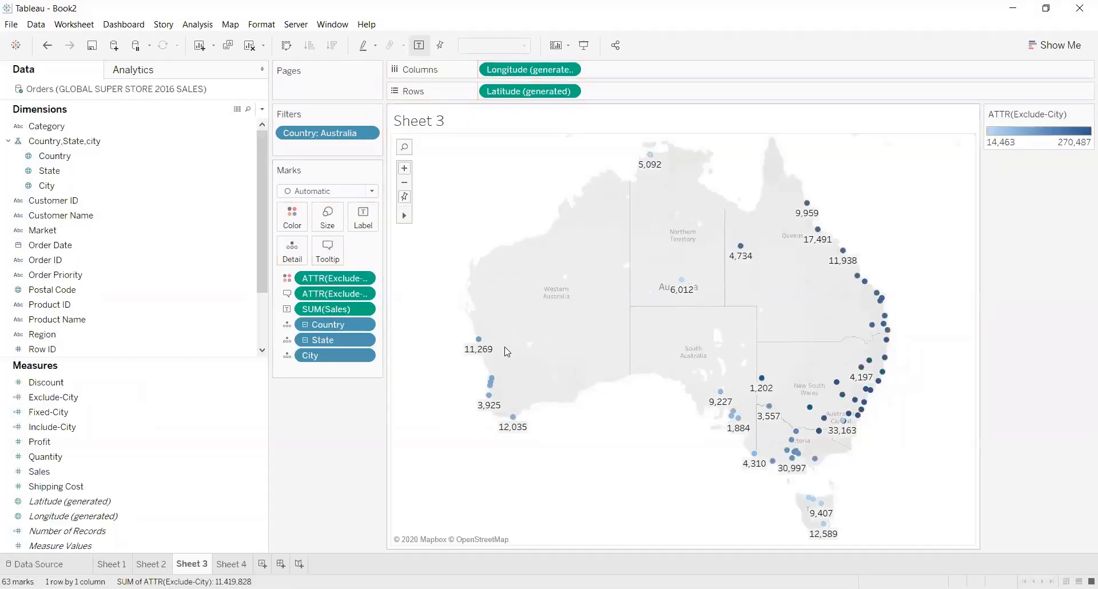
mouse_move(899, 373)
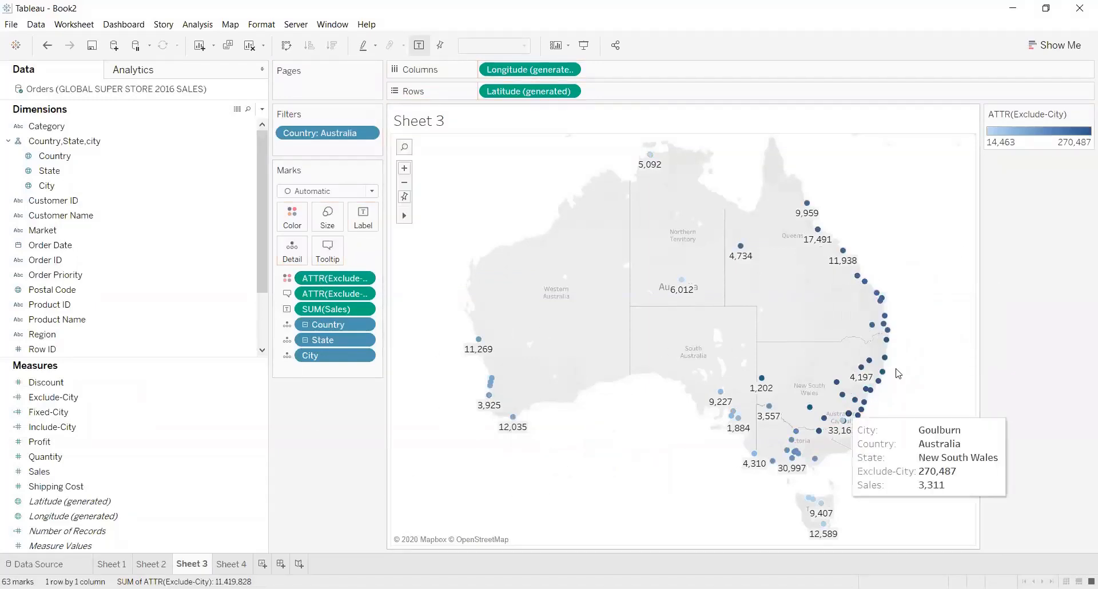
mouse_move(874, 331)
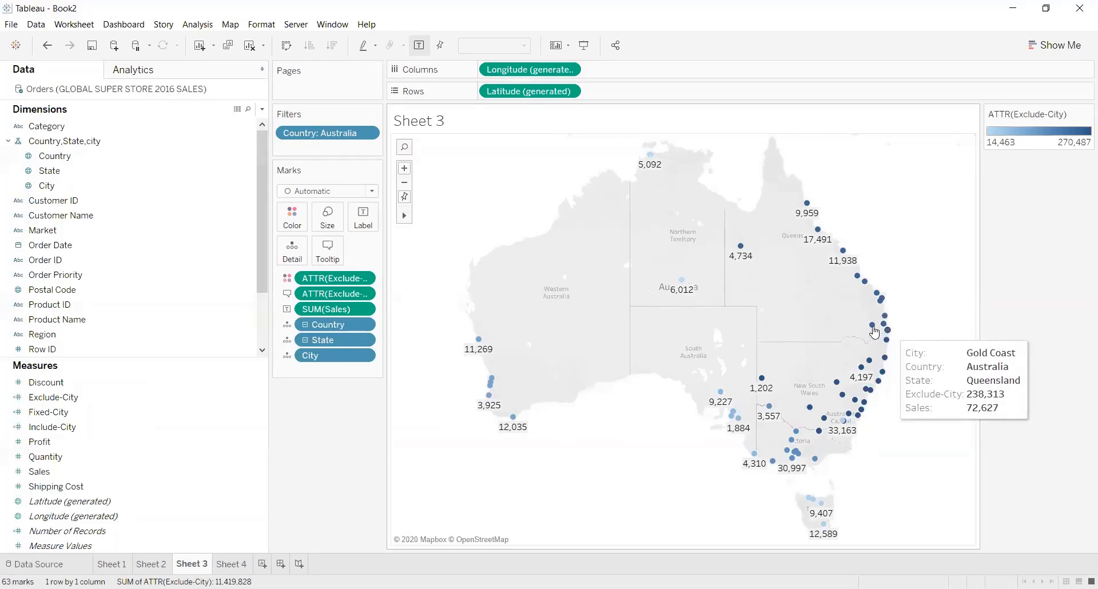
mouse_move(862, 372)
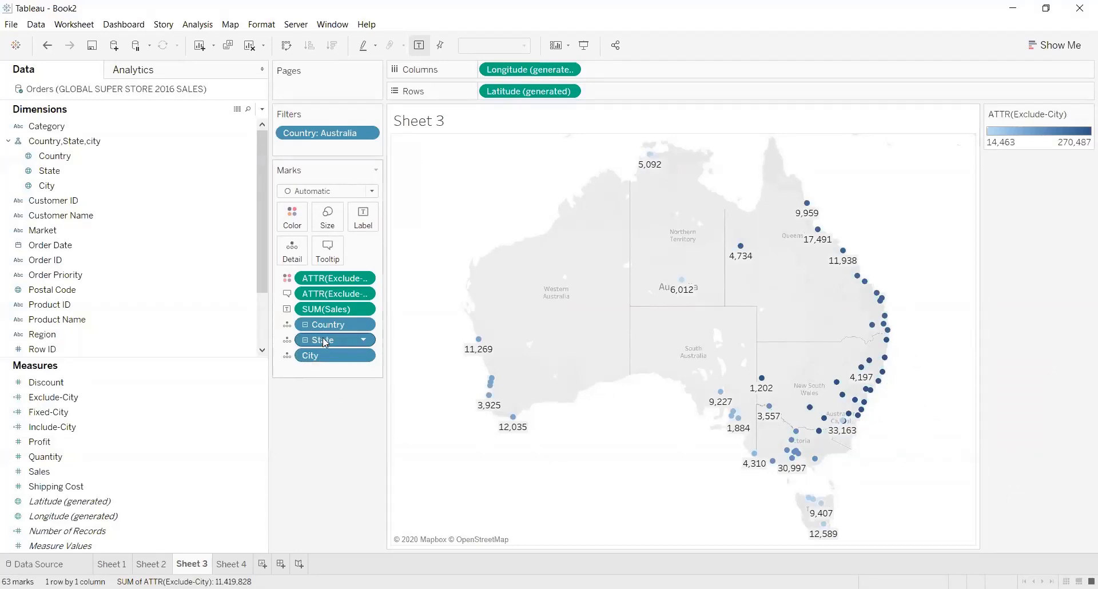
Remove State from the map's level of detail and check the tooltip of a city mark in Western Australia.
left_click_drag(324, 341, 200, 353)
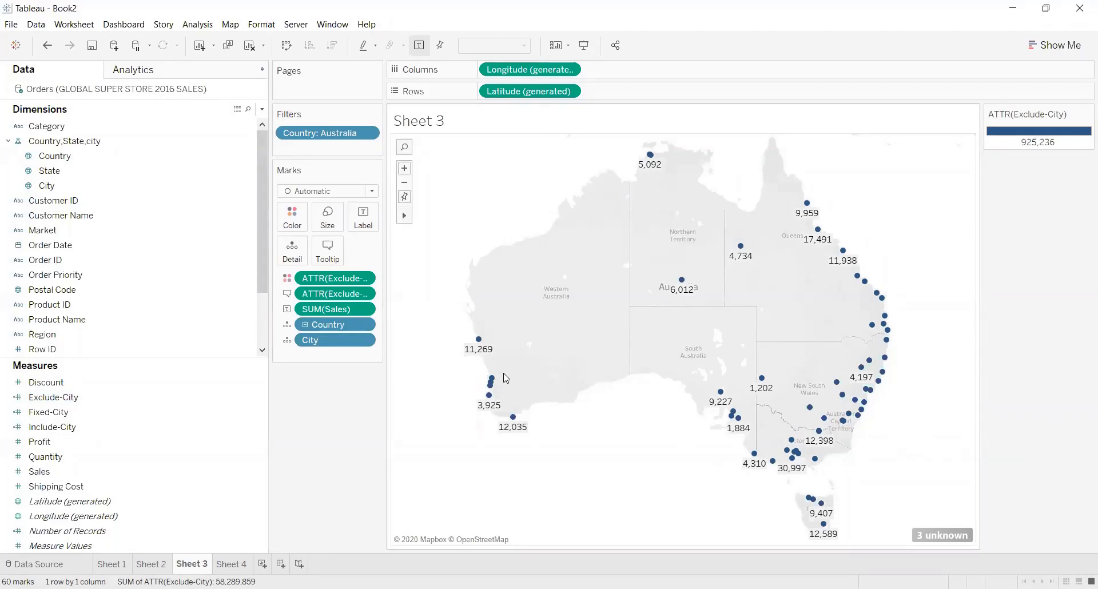
mouse_move(488, 397)
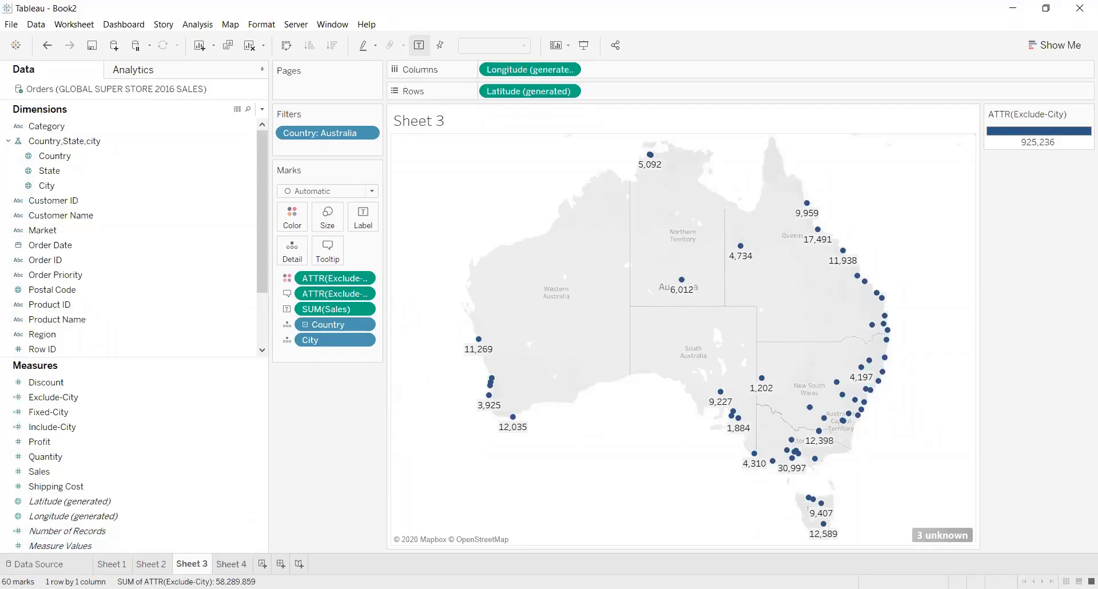
Reduce the Sheet 4 table to country level by removing City and State from its rows, and compare Exclude-City with Sales.
left_click(226, 563)
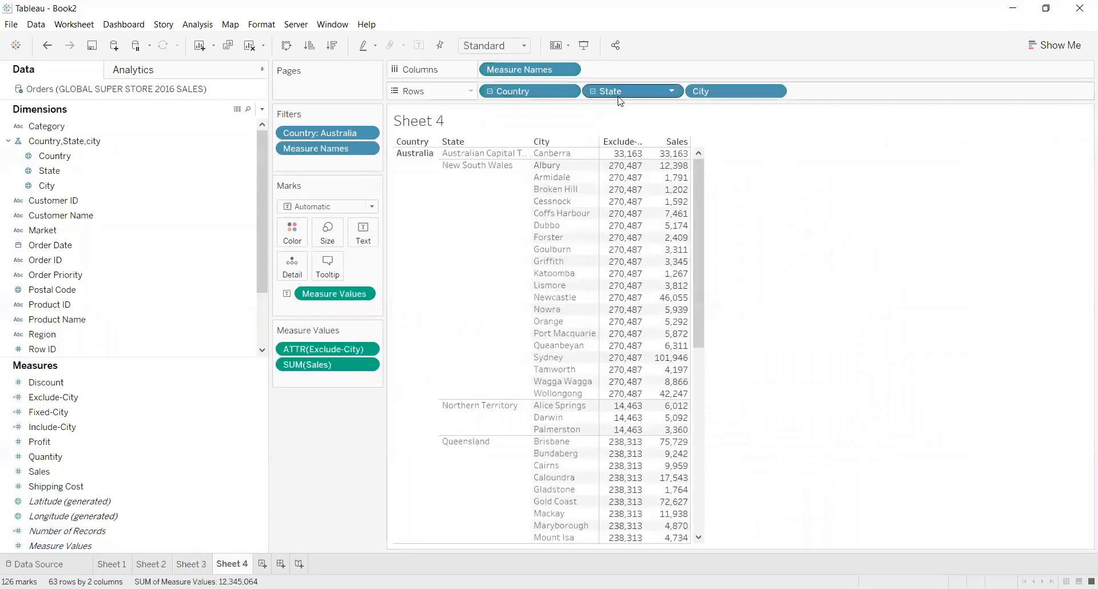
left_click_drag(733, 87, 764, 197)
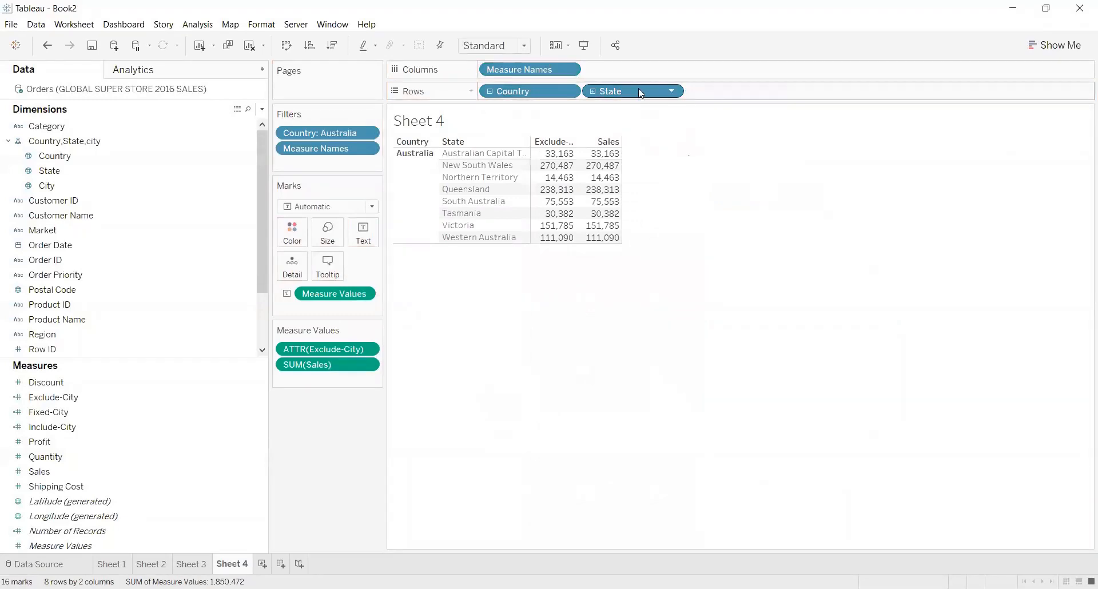
left_click_drag(638, 89, 721, 192)
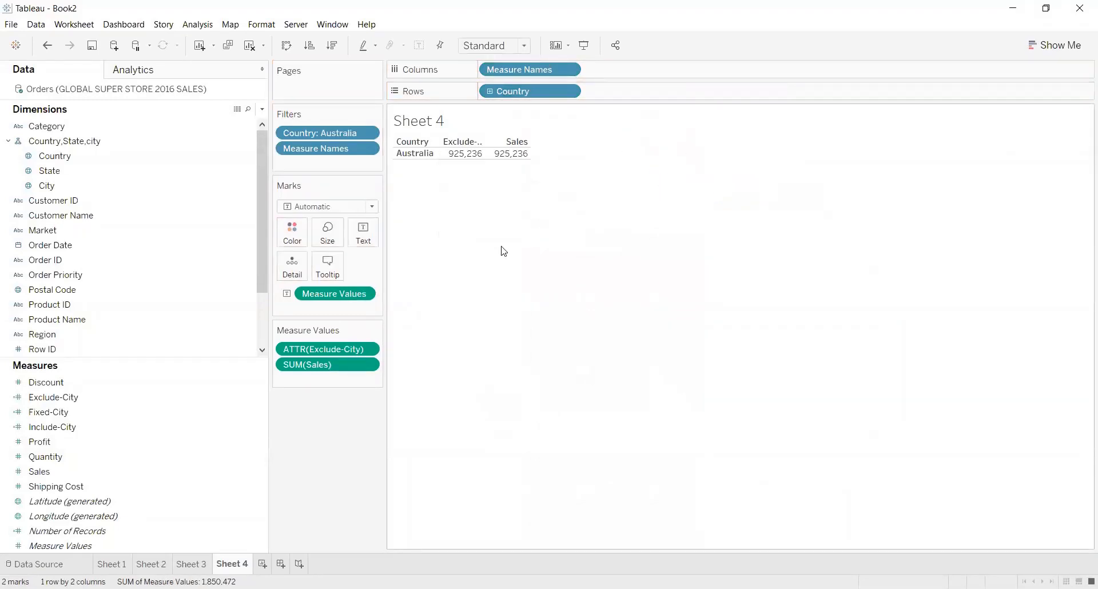
mouse_move(457, 158)
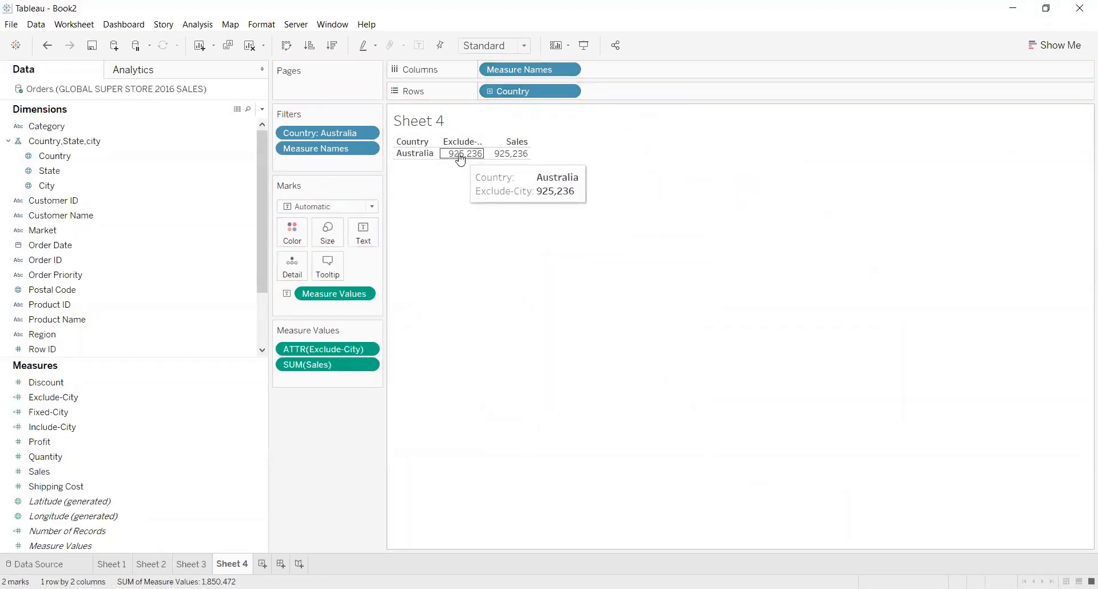
mouse_move(517, 161)
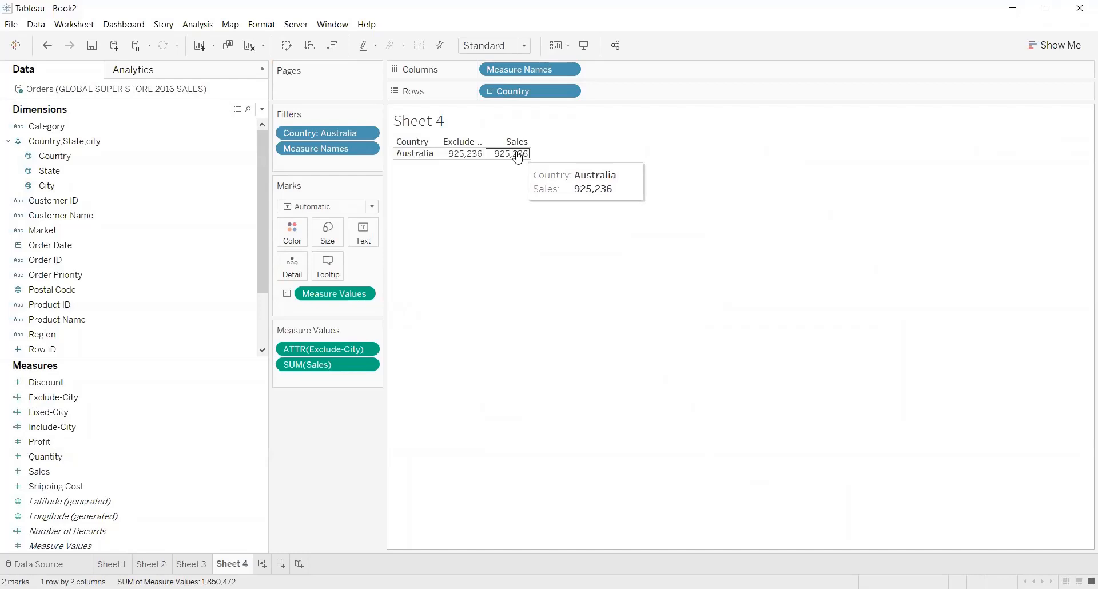
Return to the Sheet 3 map, add State back to the marks' detail, and check the tooltips of city marks.
left_click(195, 564)
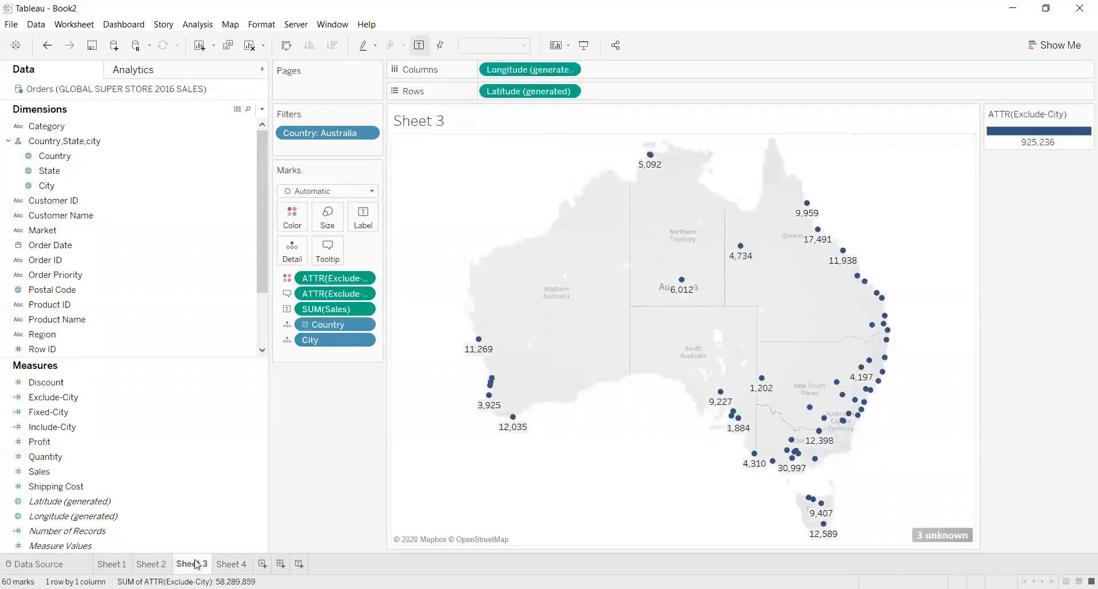
mouse_move(721, 394)
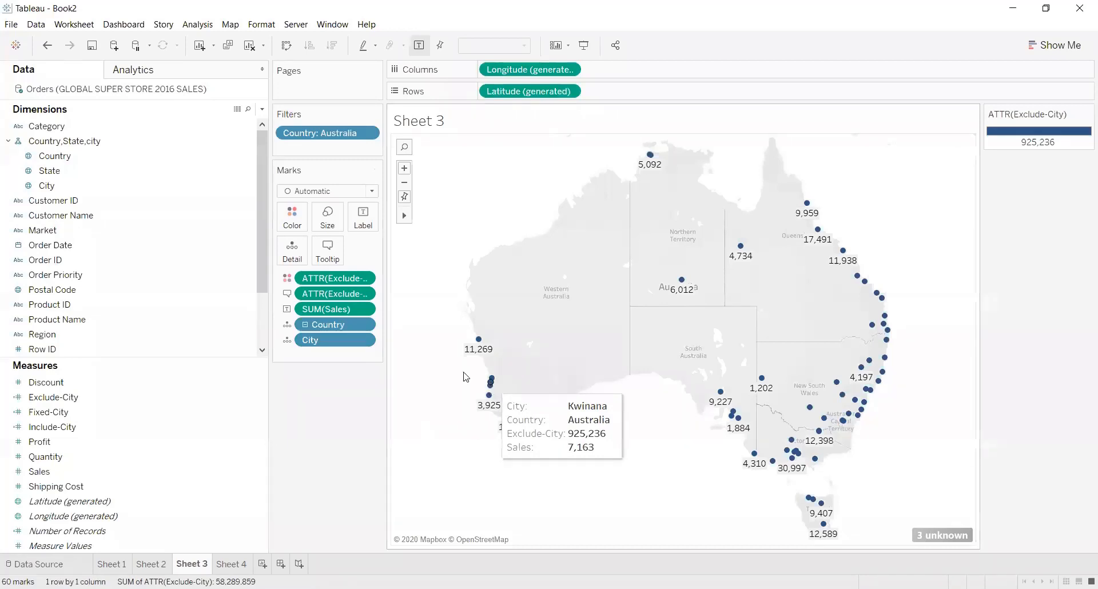
left_click_drag(133, 170, 293, 242)
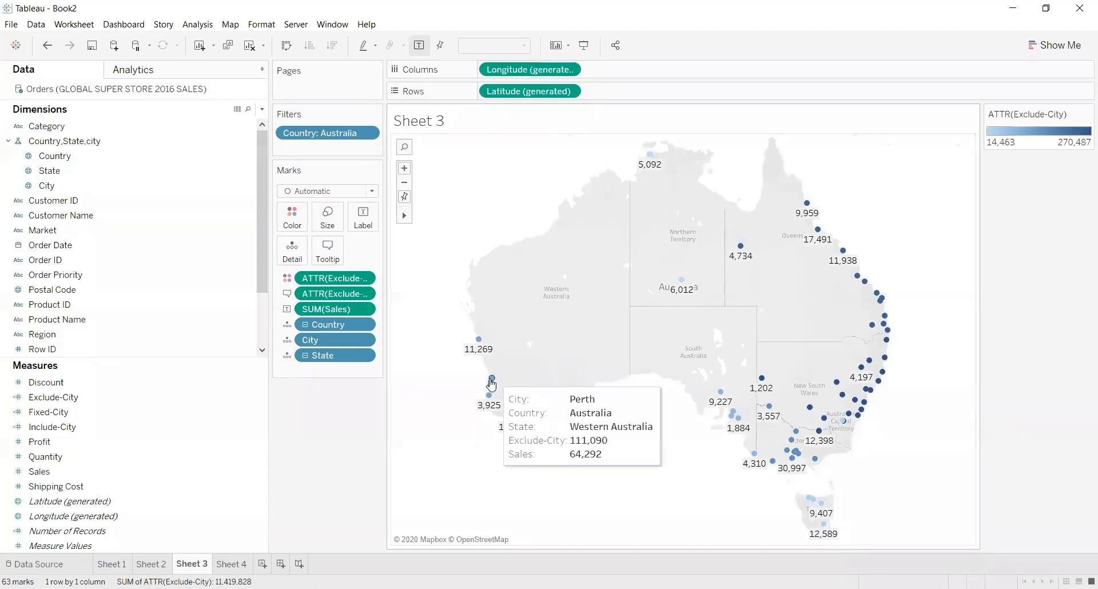
mouse_move(510, 416)
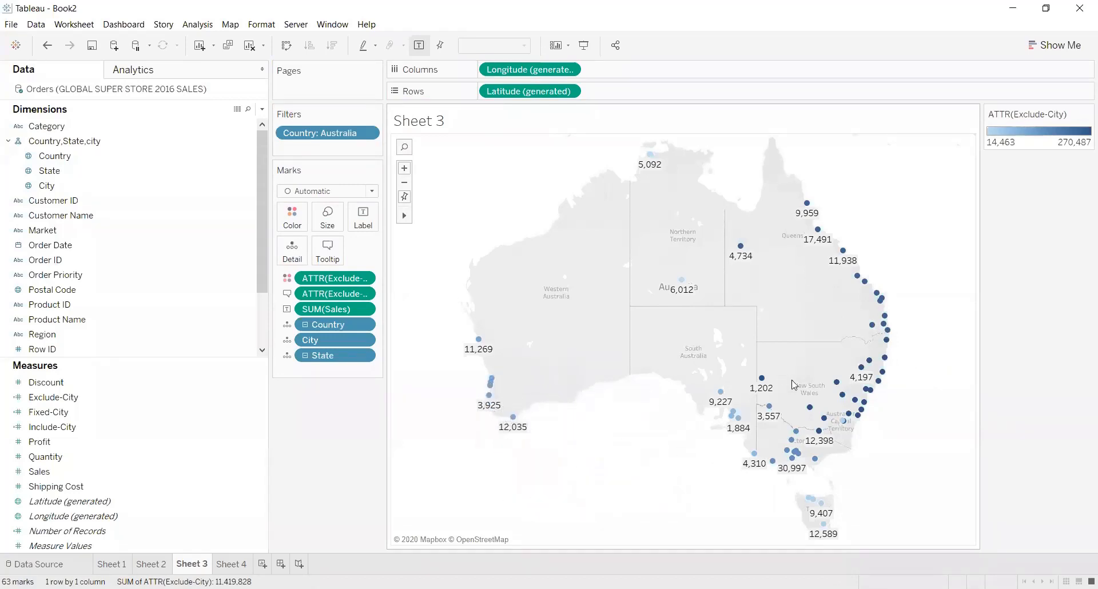
mouse_move(846, 420)
Open the map's tooltip for editing and clear all of its default text.
left_click(327, 250)
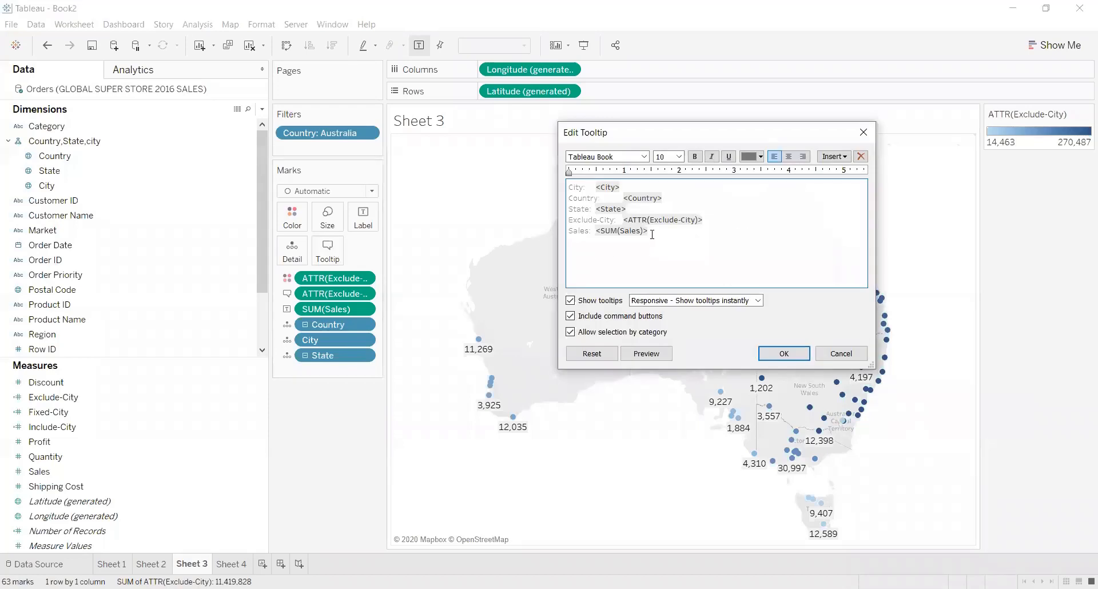
left_click_drag(652, 235, 561, 182)
key("BackSpace")
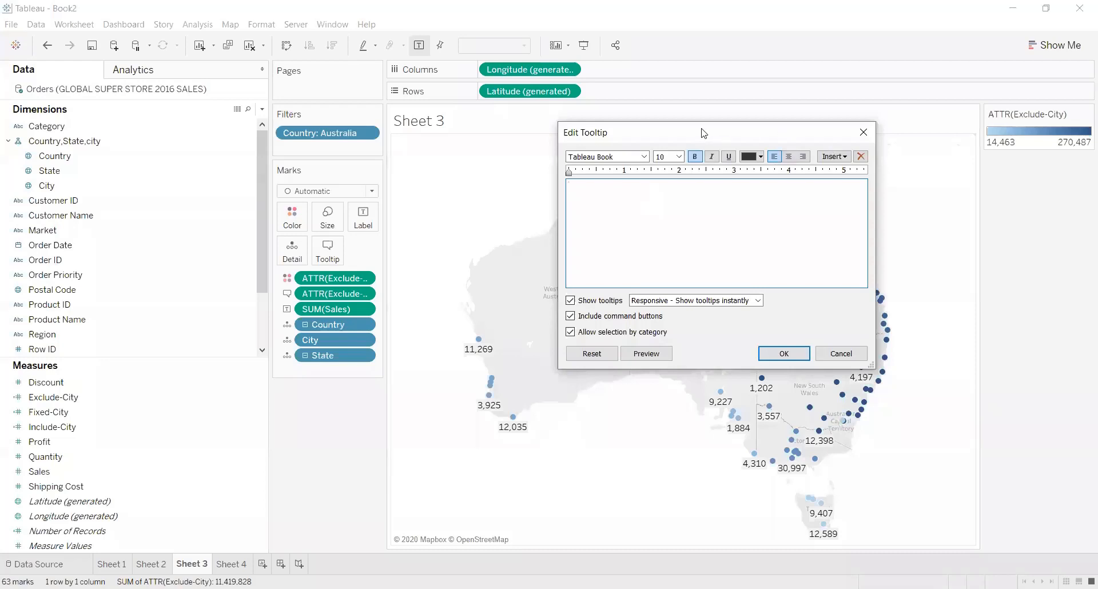
left_click_drag(703, 133, 630, 125)
Begin the tooltip sentence with "<City> has sold <SUM(Sales)>", using the inserted City and SUM(Sales) fields.
left_click(762, 150)
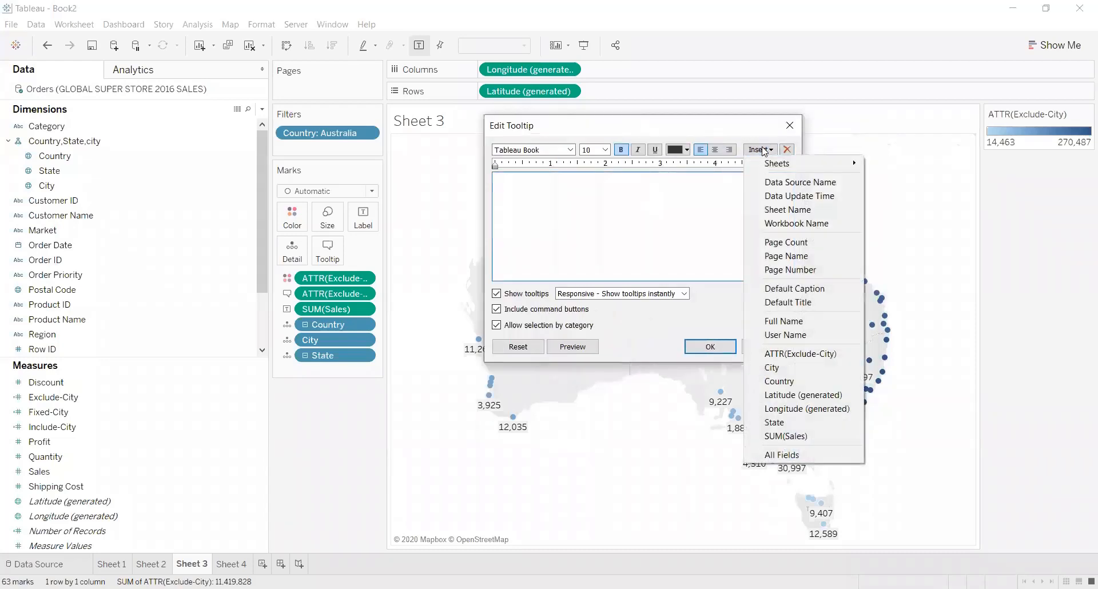
left_click(791, 366)
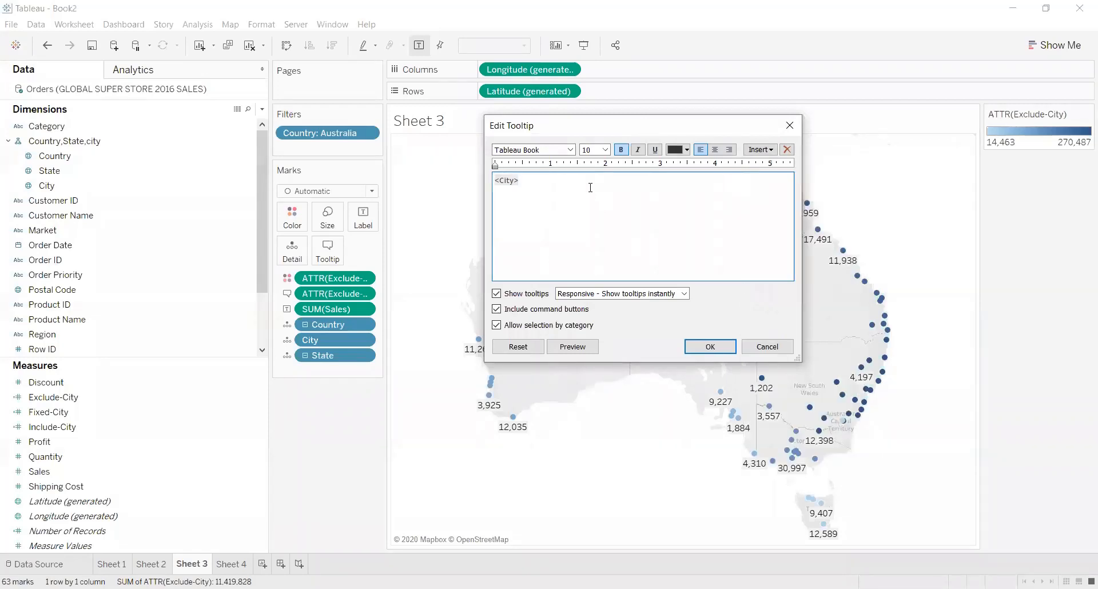
type("has sold")
left_click(769, 151)
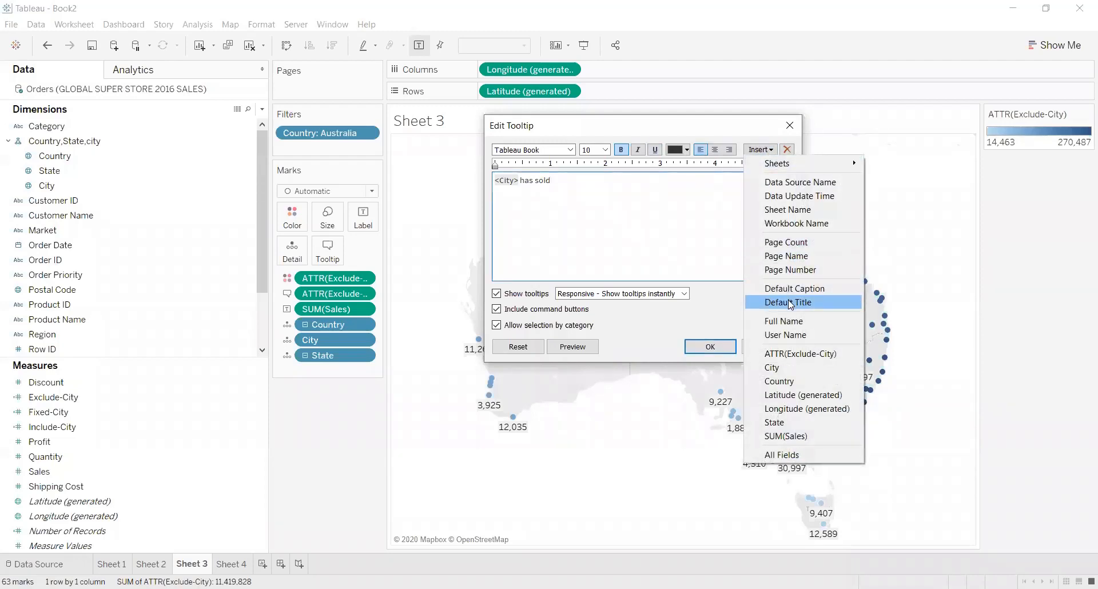
left_click(789, 436)
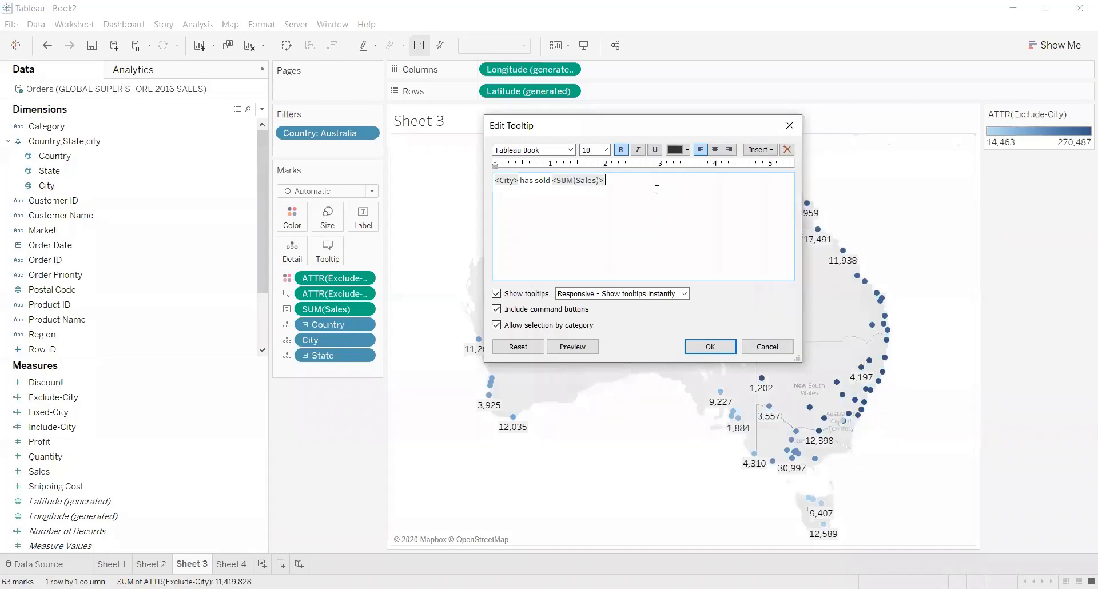
Complete the tooltip sentence with "out of <ATTR(Exclude-City)> in <State> State", save it, and check it on several city marks.
type("out of")
left_click(760, 150)
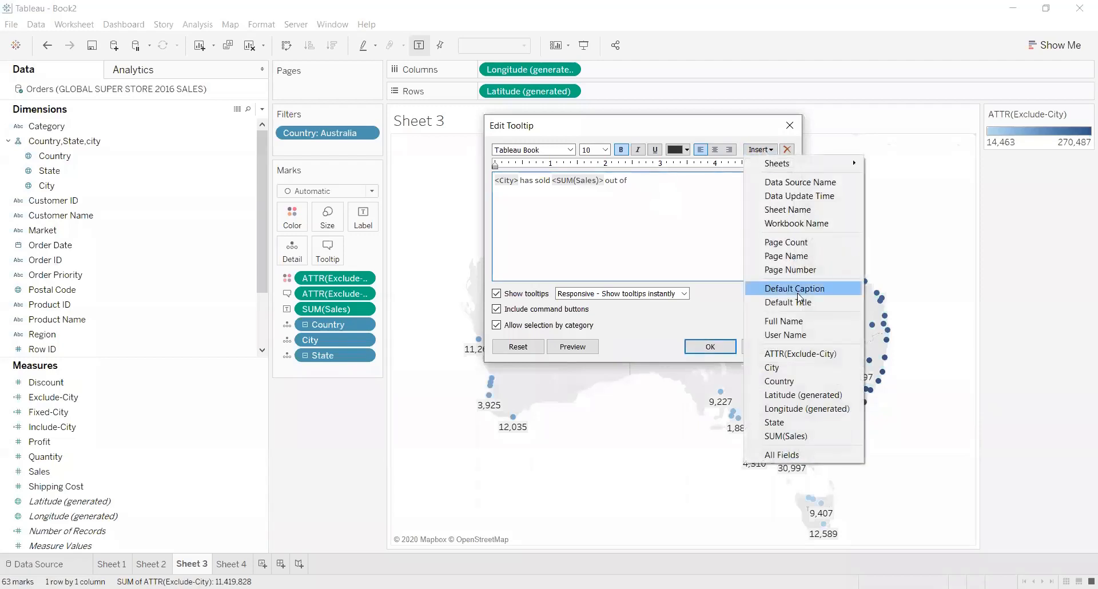
left_click(803, 355)
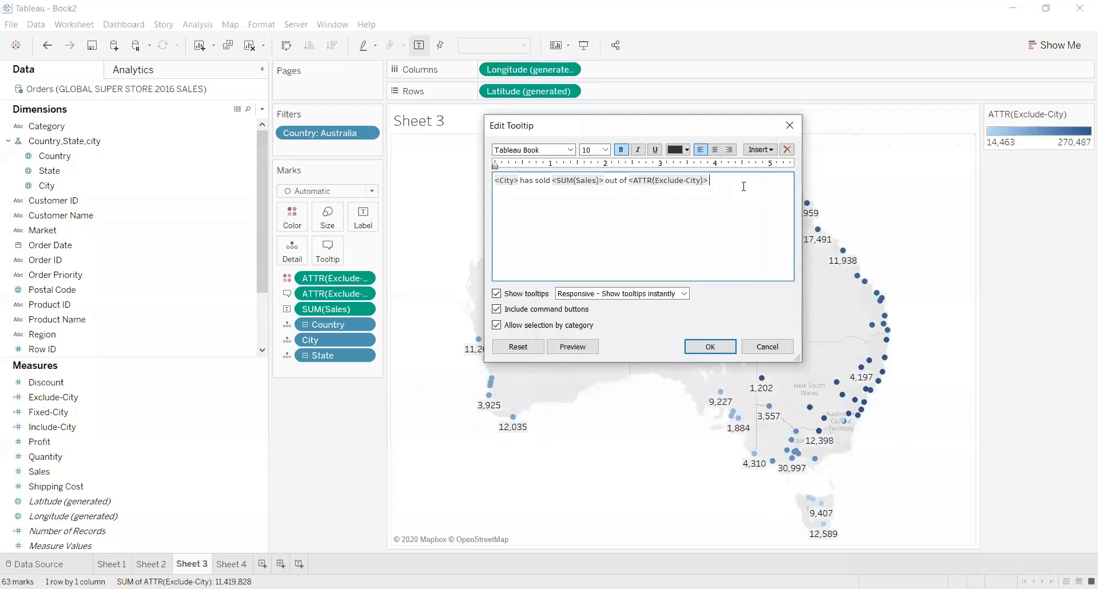
type("in")
left_click(766, 151)
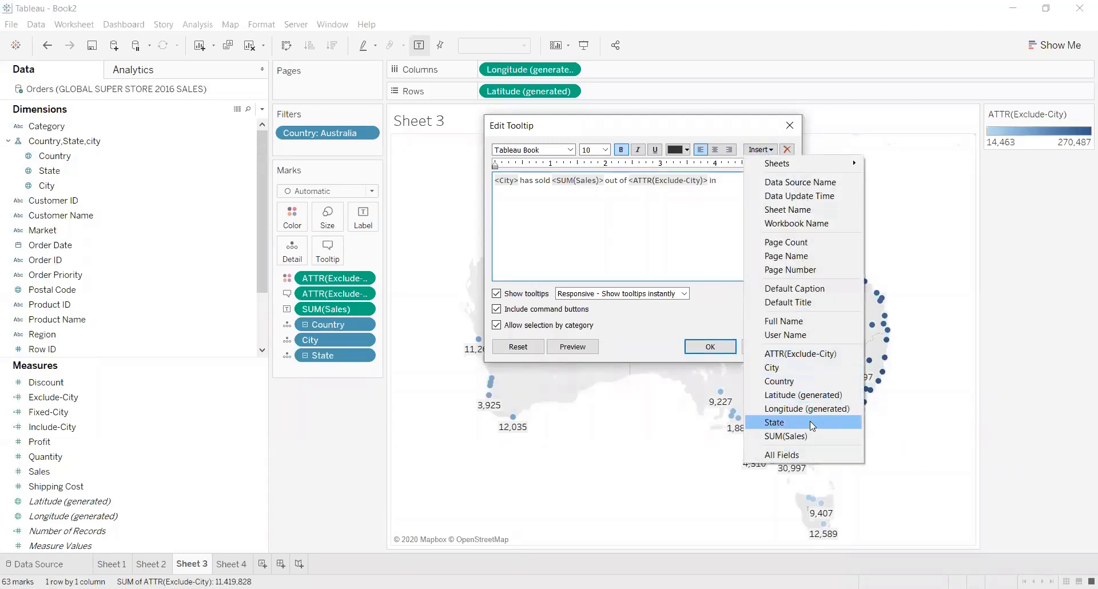
left_click(812, 425)
type("S")
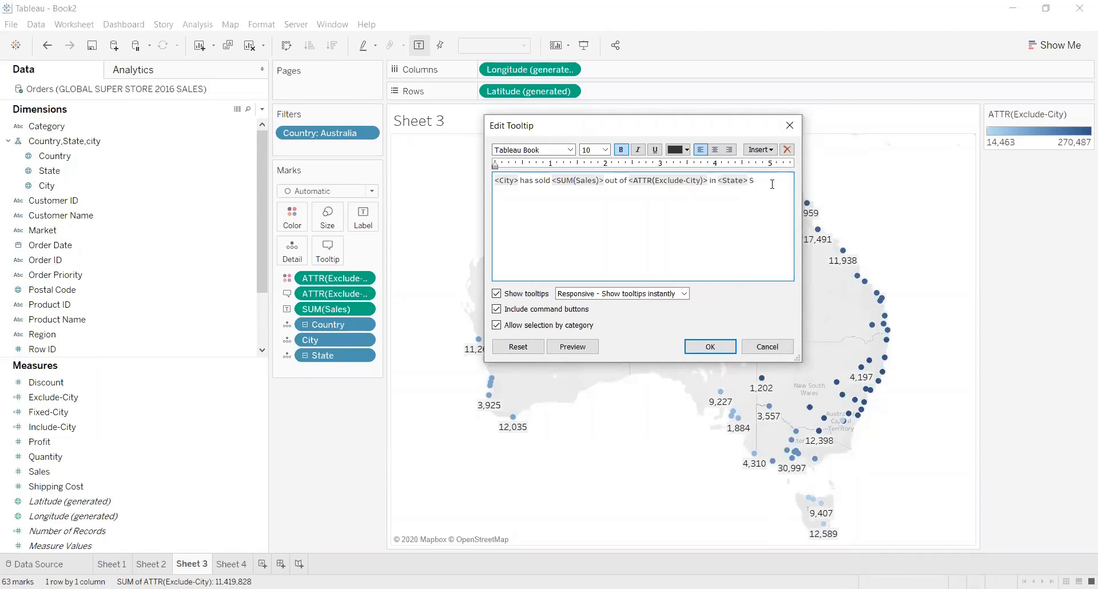
type("tate")
left_click(710, 347)
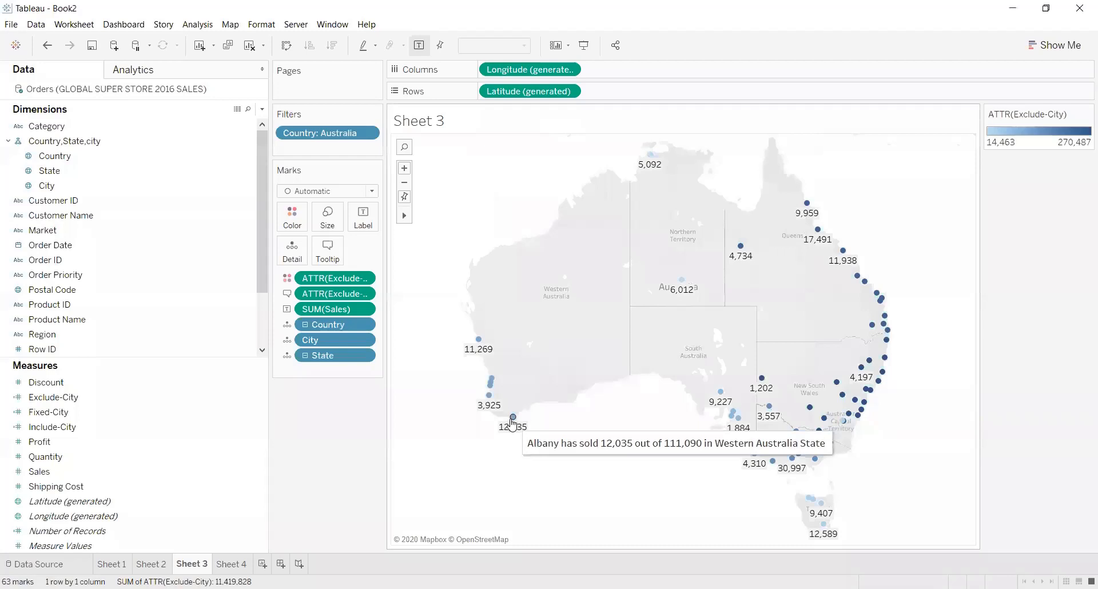
mouse_move(733, 418)
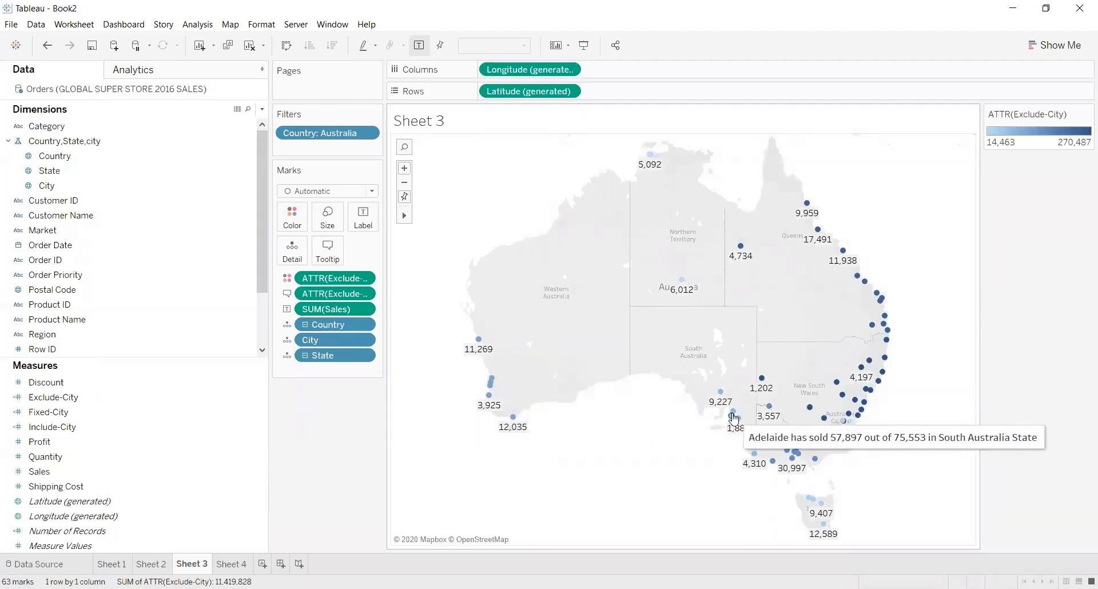
mouse_move(777, 422)
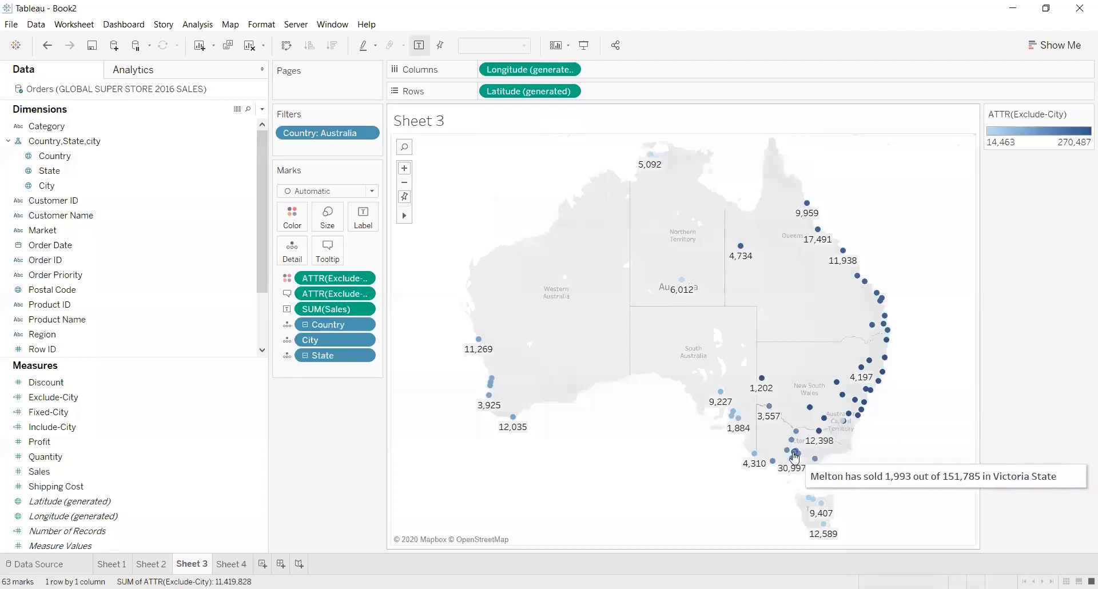
mouse_move(789, 455)
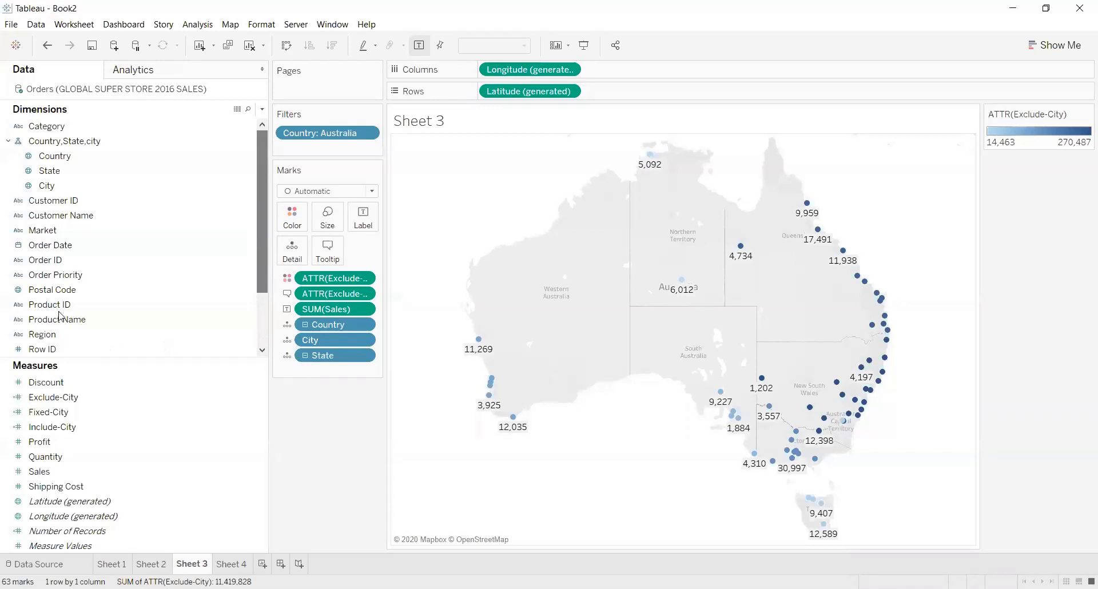
scroll(58, 315, "down", 3)
left_click_drag(50, 320, 485, 91)
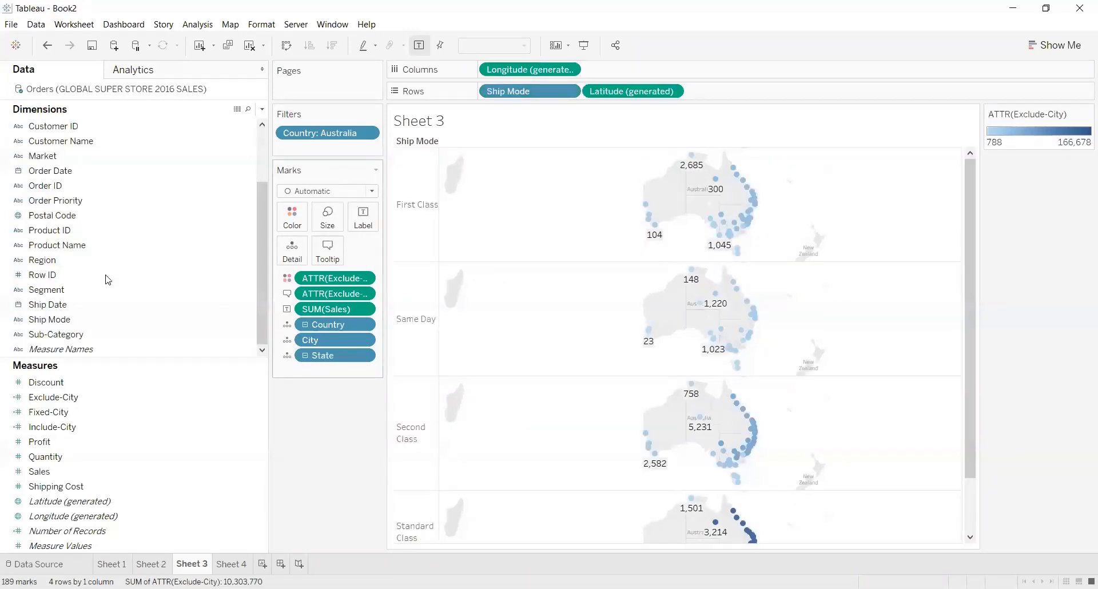
key("ctrl+z")
Move Ship Mode from the rows to the sheet's filters with all four ship modes selected.
left_click_drag(100, 321, 321, 152)
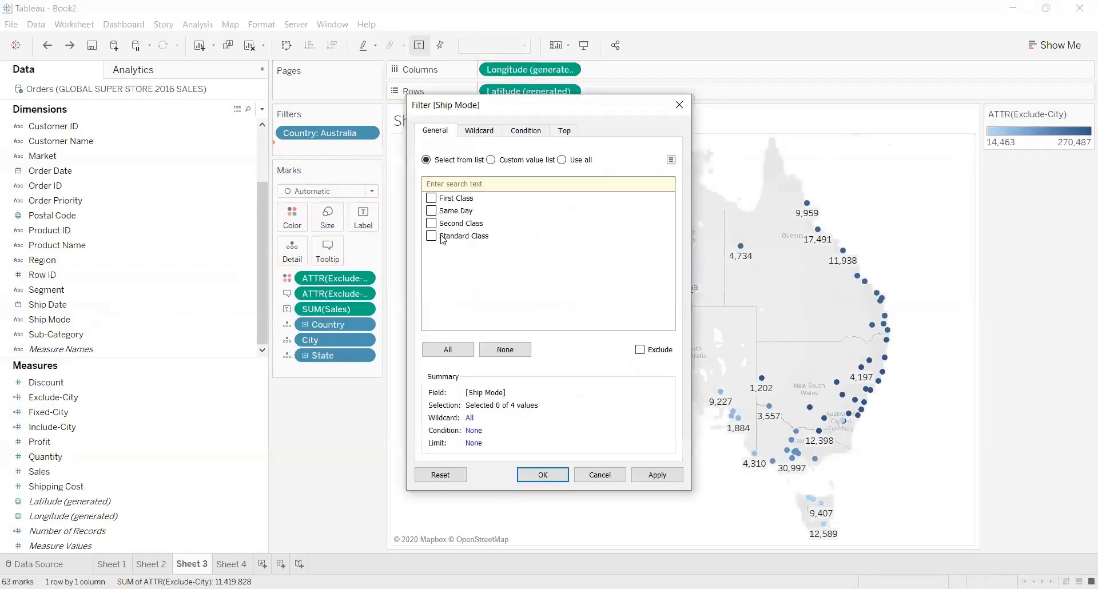
left_click(448, 350)
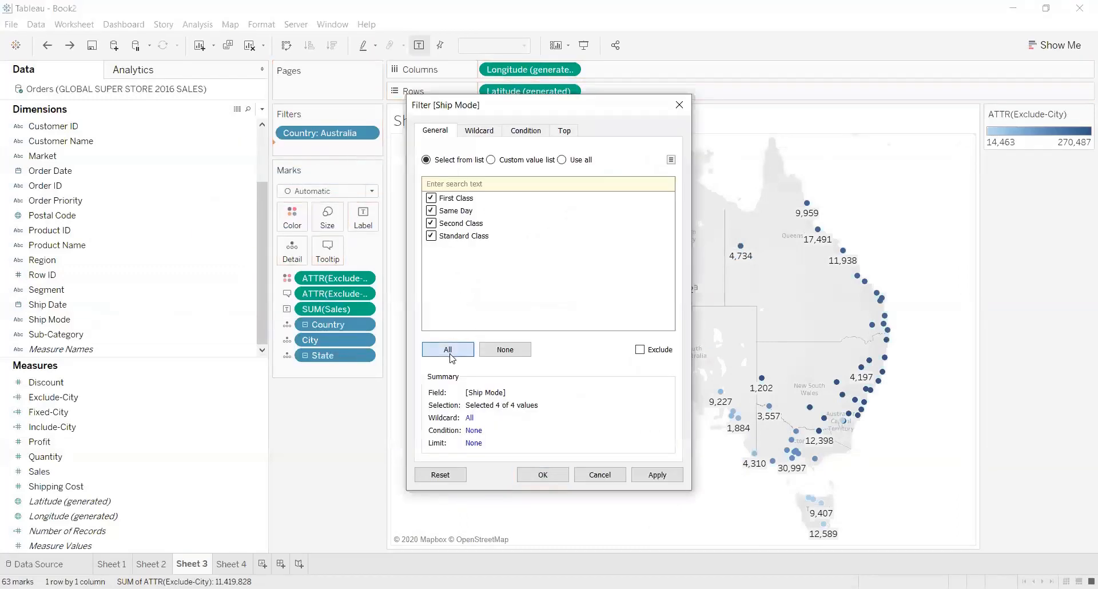
left_click(657, 474)
left_click(542, 475)
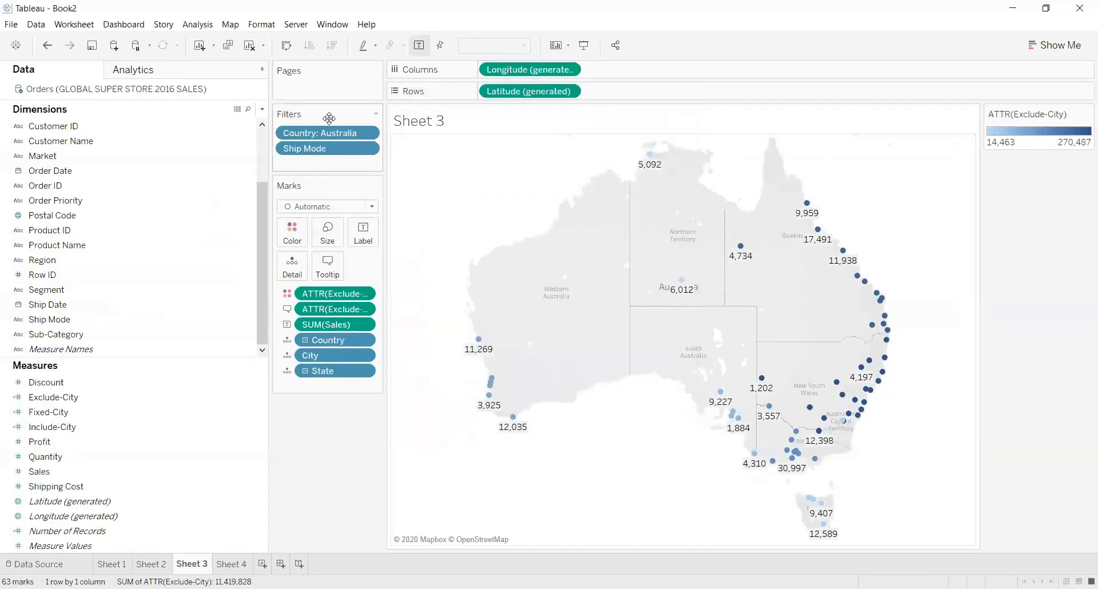
right_click(353, 150)
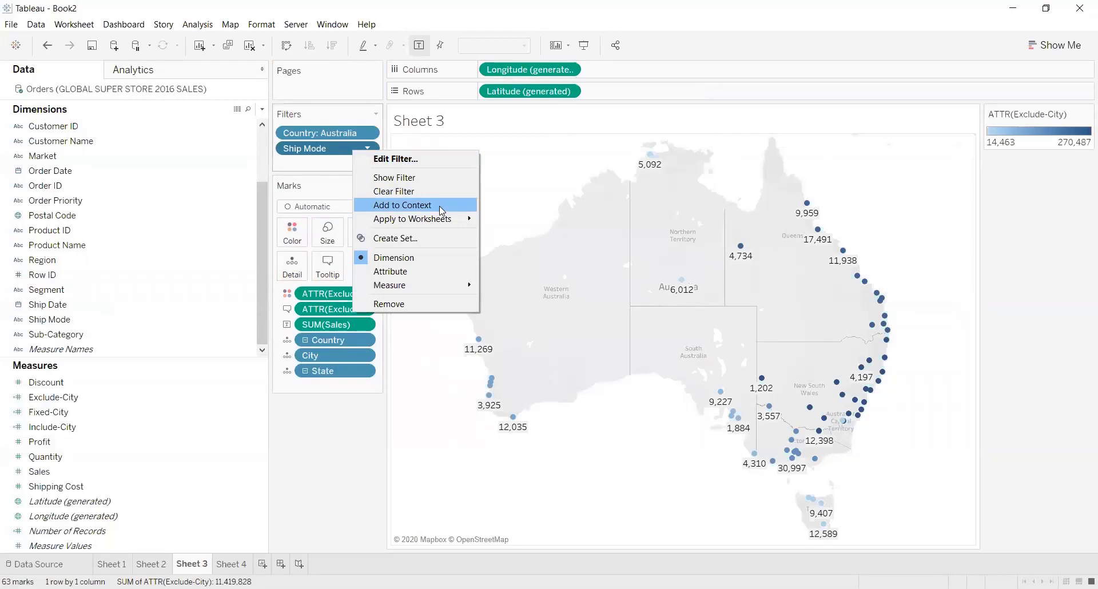
left_click(429, 158)
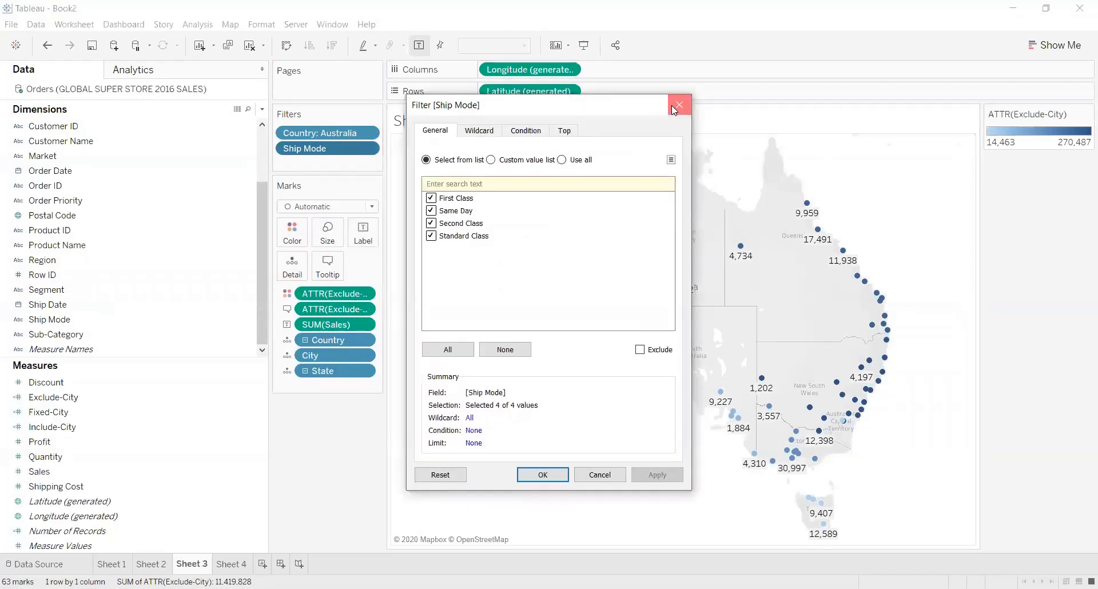
key("Escape")
Show the Ship Mode filter control and place it directly below the Marks card.
right_click(346, 151)
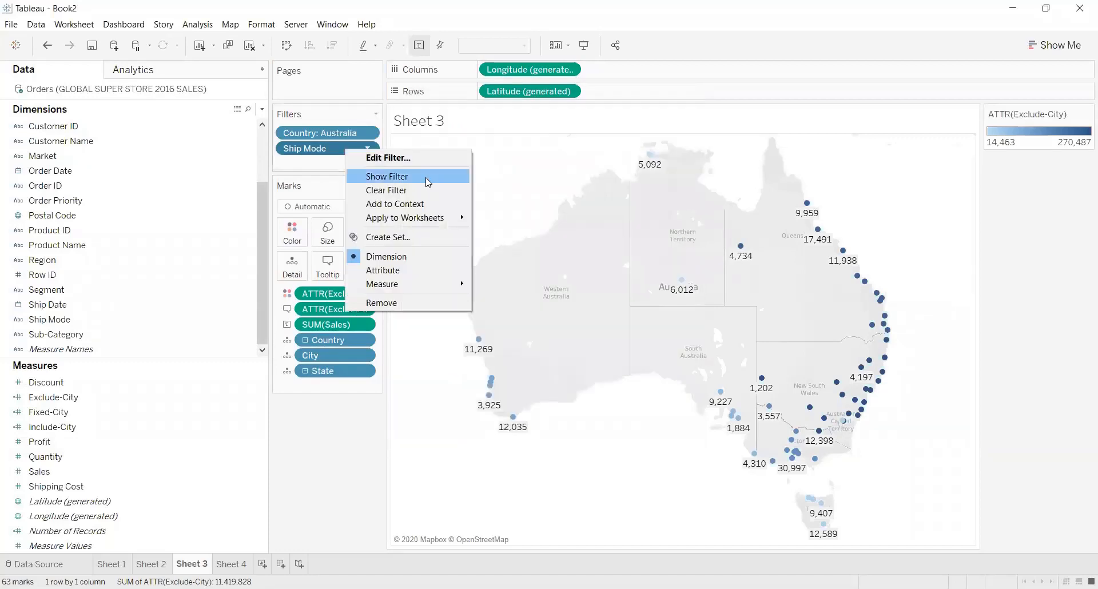
left_click(425, 179)
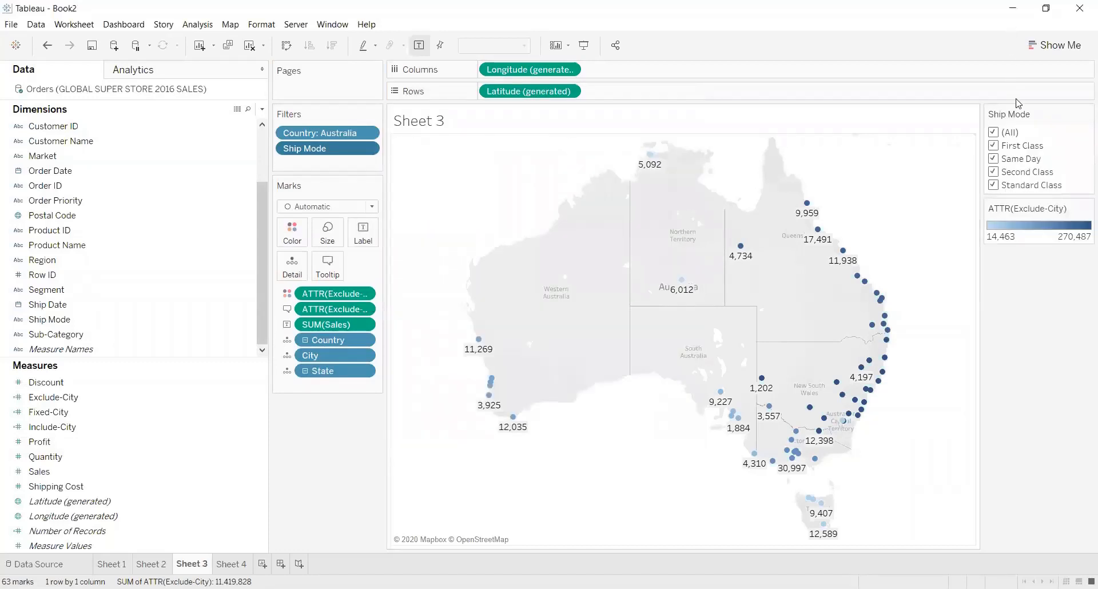
left_click_drag(1038, 114, 327, 430)
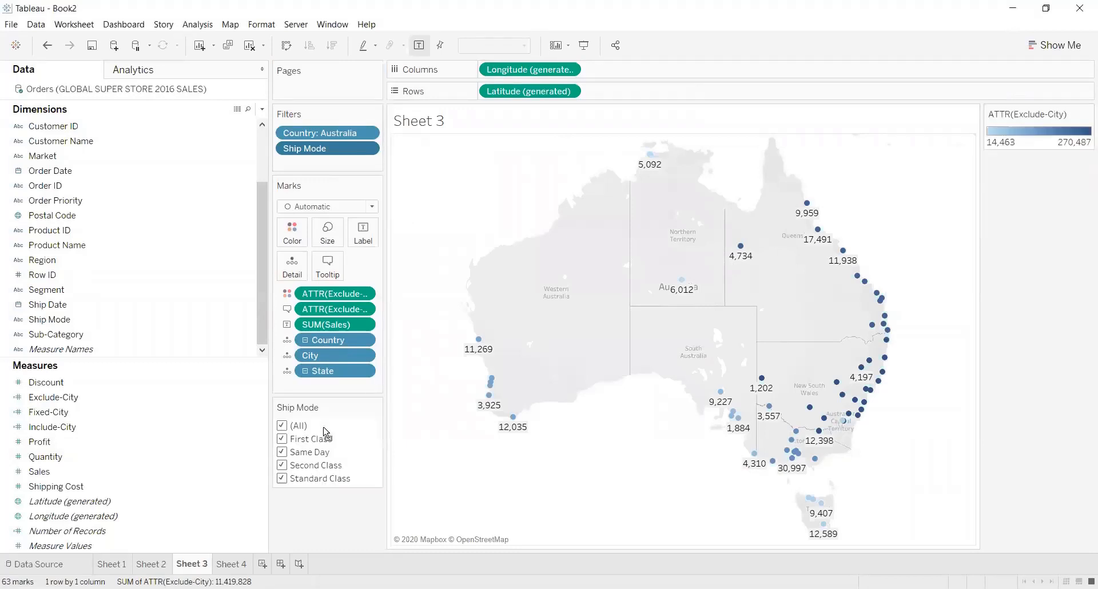
Customize the Ship Mode filter control so that it does not offer the (All) value.
left_click(376, 407)
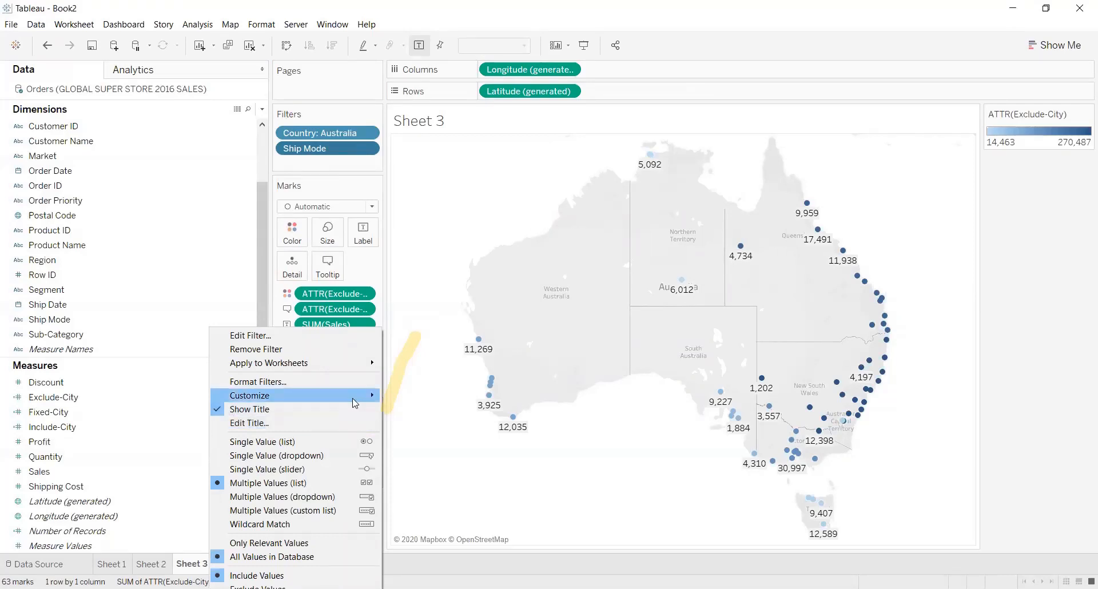
mouse_move(355, 404)
left_click(415, 396)
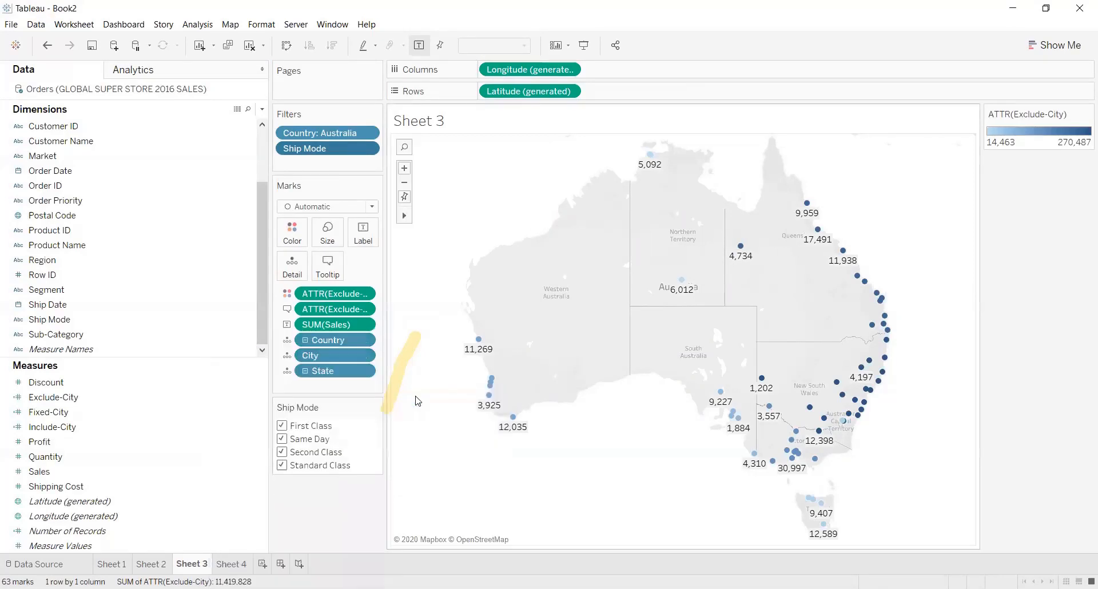
Check how the map responds to excluding Second Class and Standard Class in the Ship Mode filter, and include both again.
left_click(282, 452)
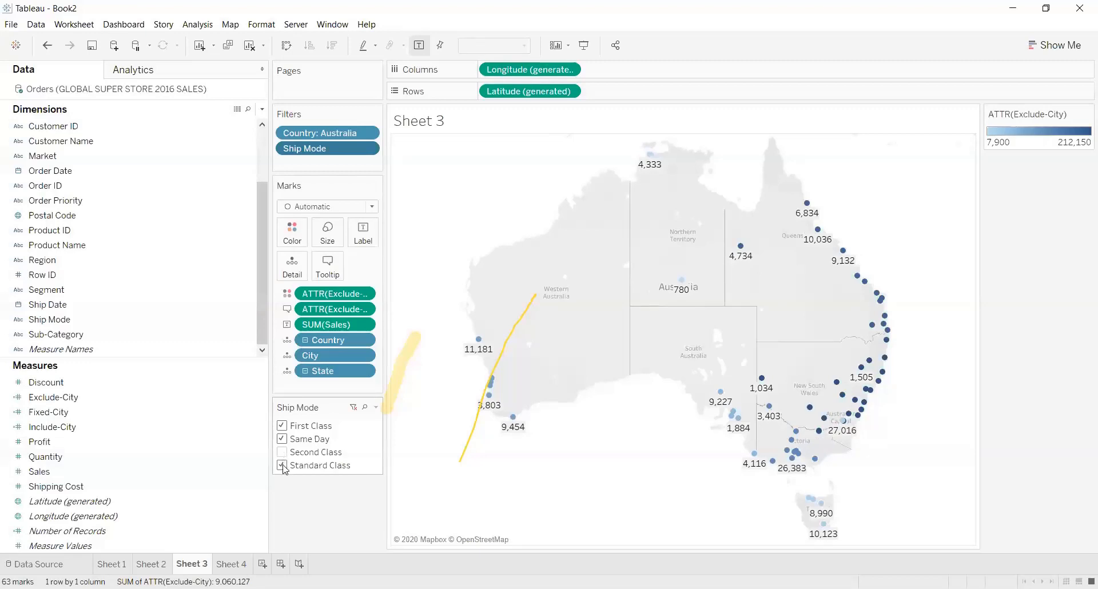
left_click(282, 466)
left_click(282, 452)
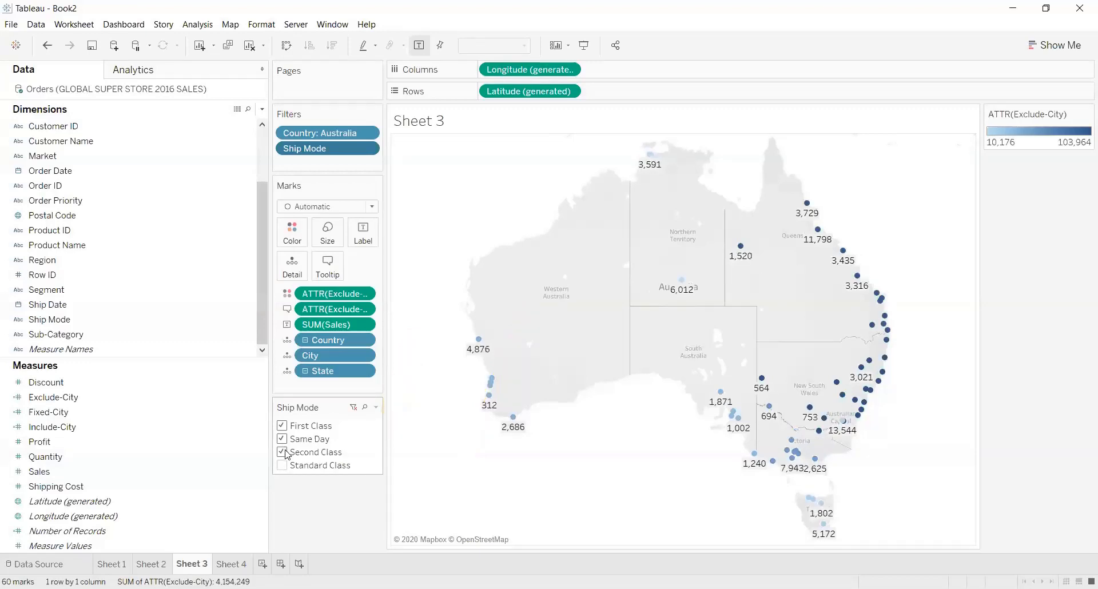
left_click(288, 454)
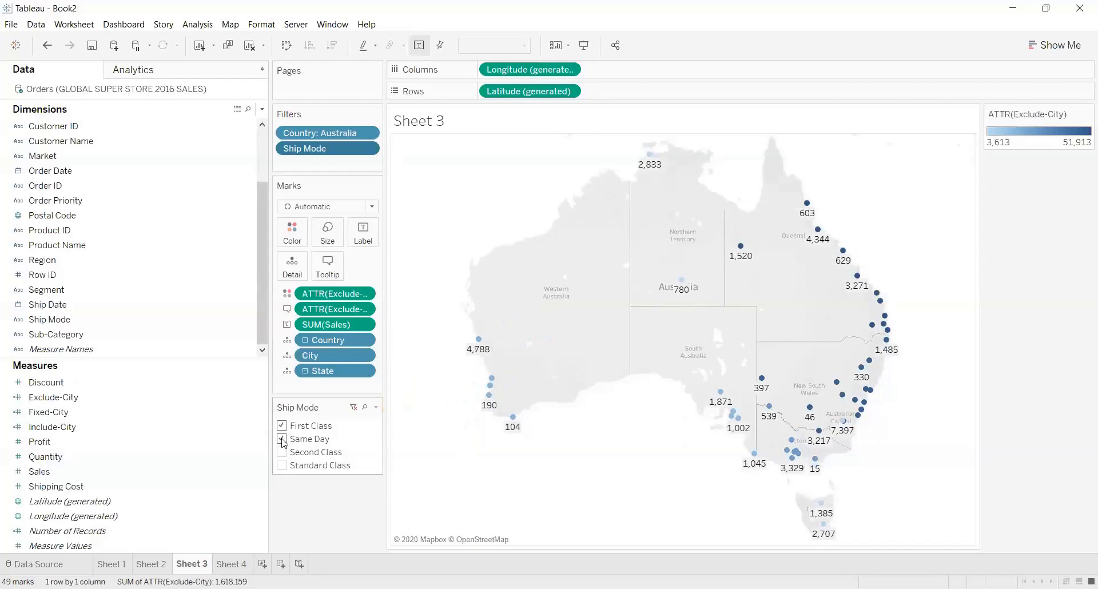
left_click(281, 452)
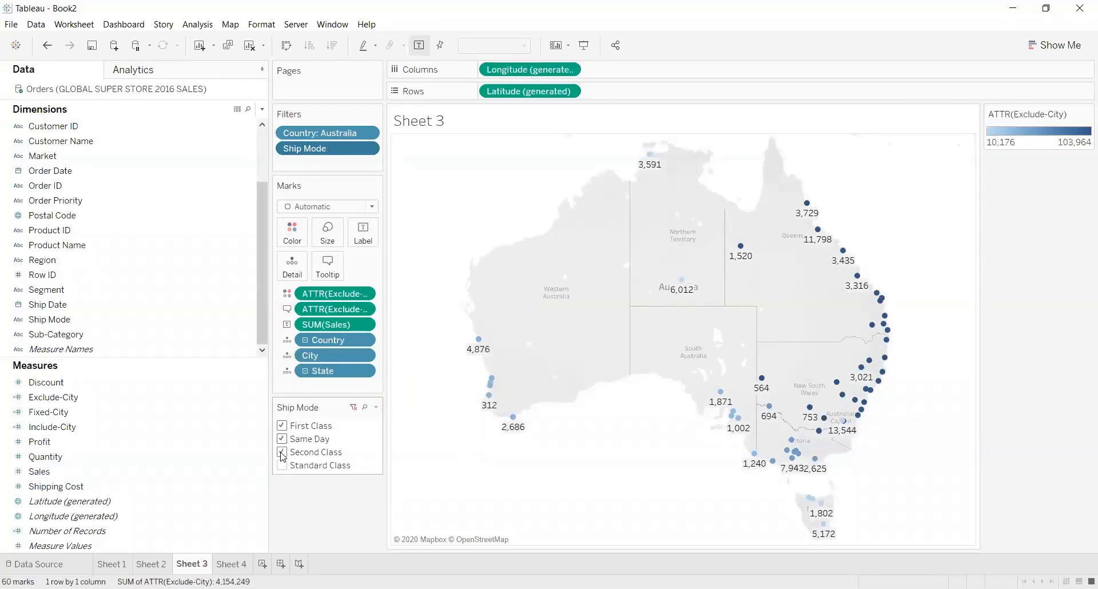
left_click(283, 466)
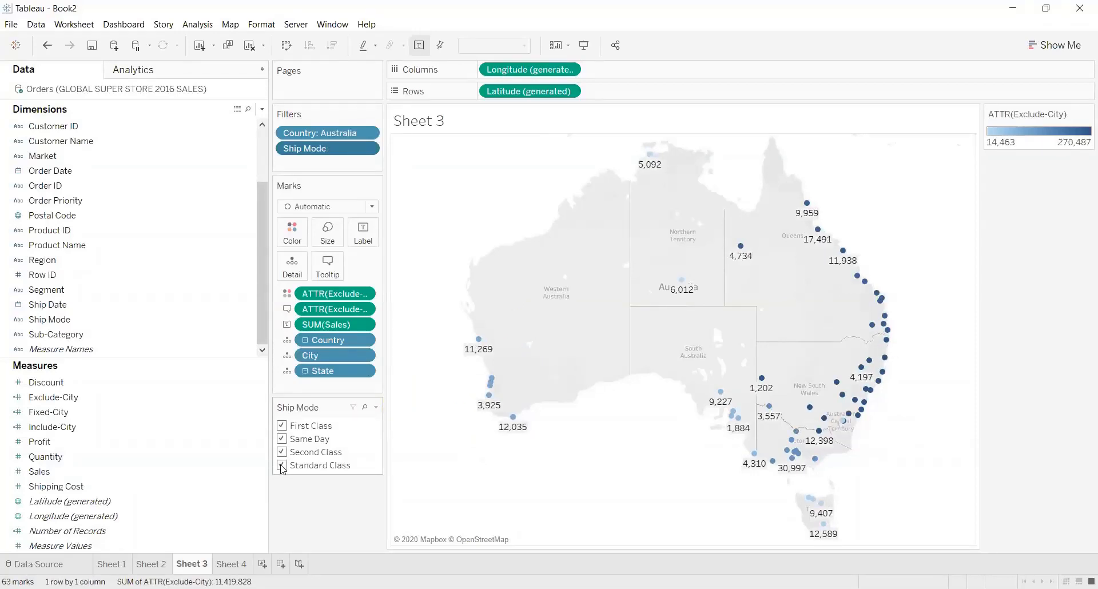
Exclude Second Class, First Class, Same Day and Standard Class one after another to examine the filter's effect on the map.
left_click(283, 452)
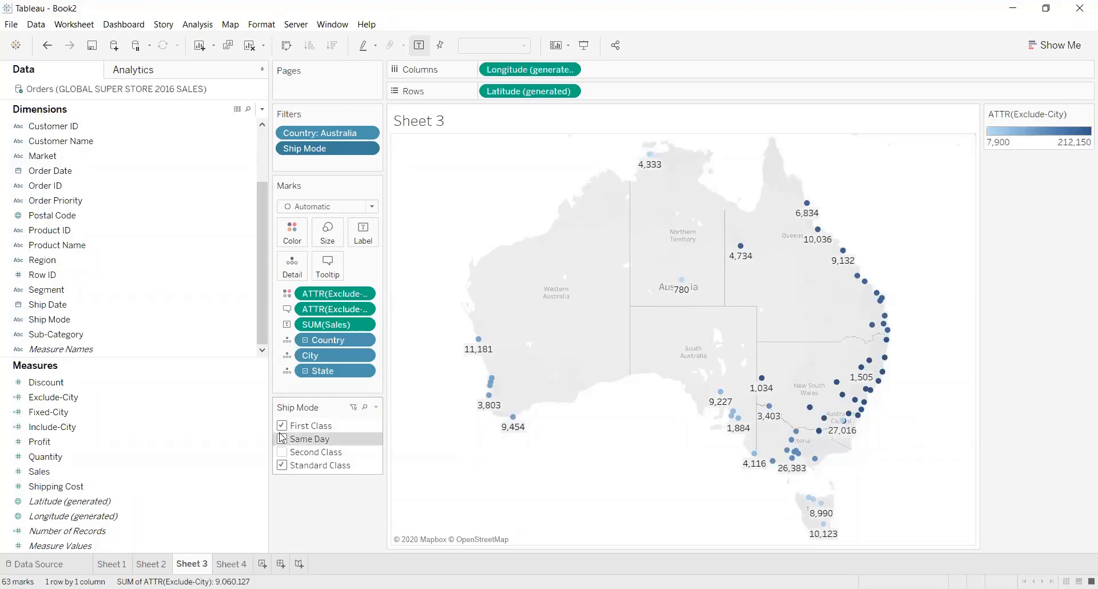
left_click(282, 425)
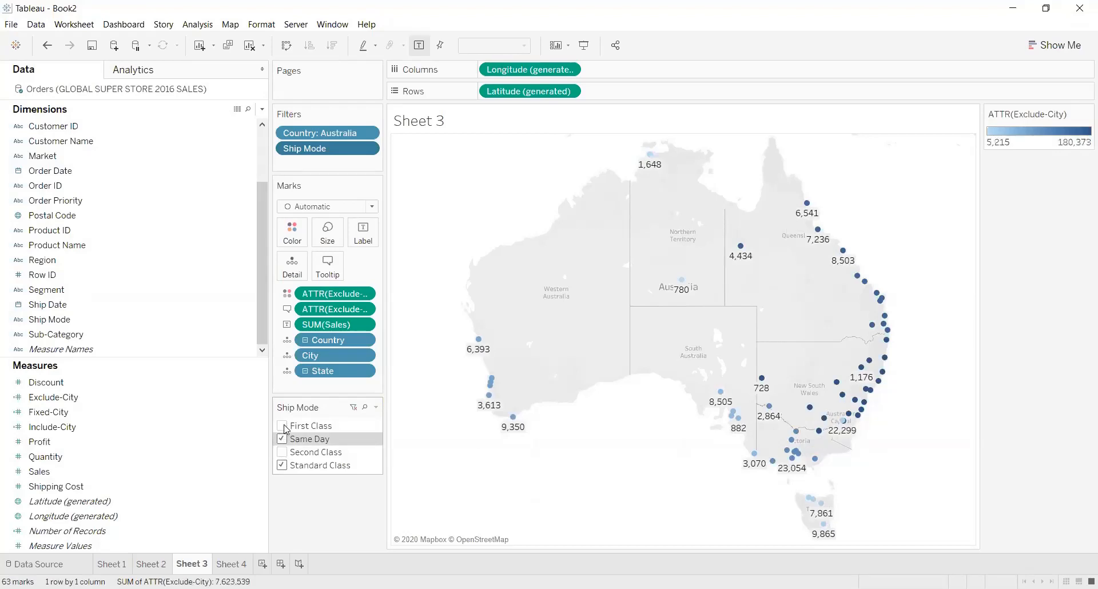
left_click(284, 439)
left_click(283, 439)
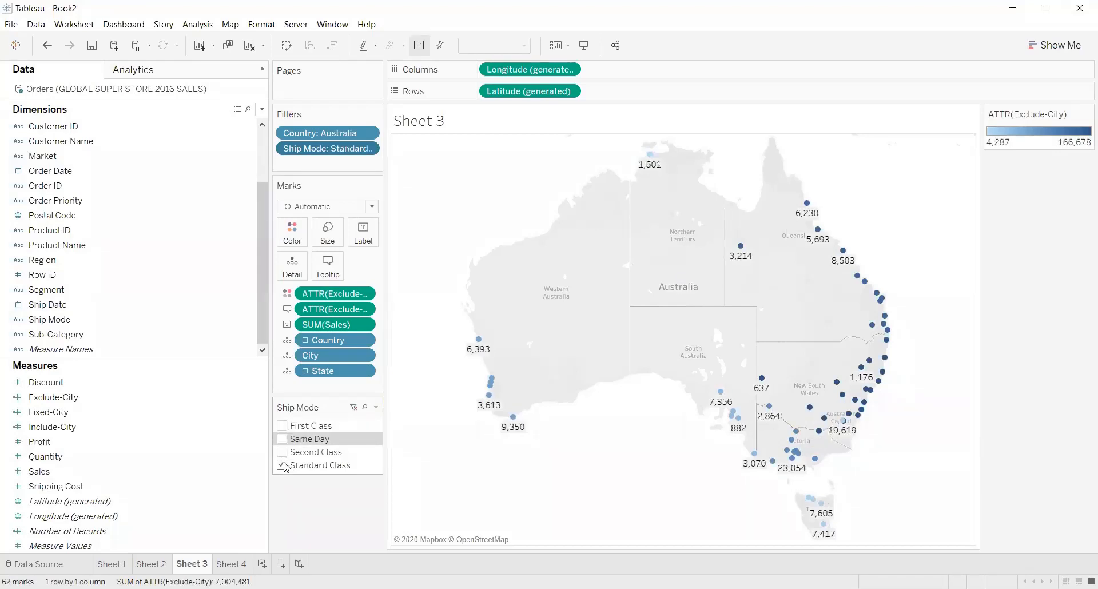
left_click(283, 465)
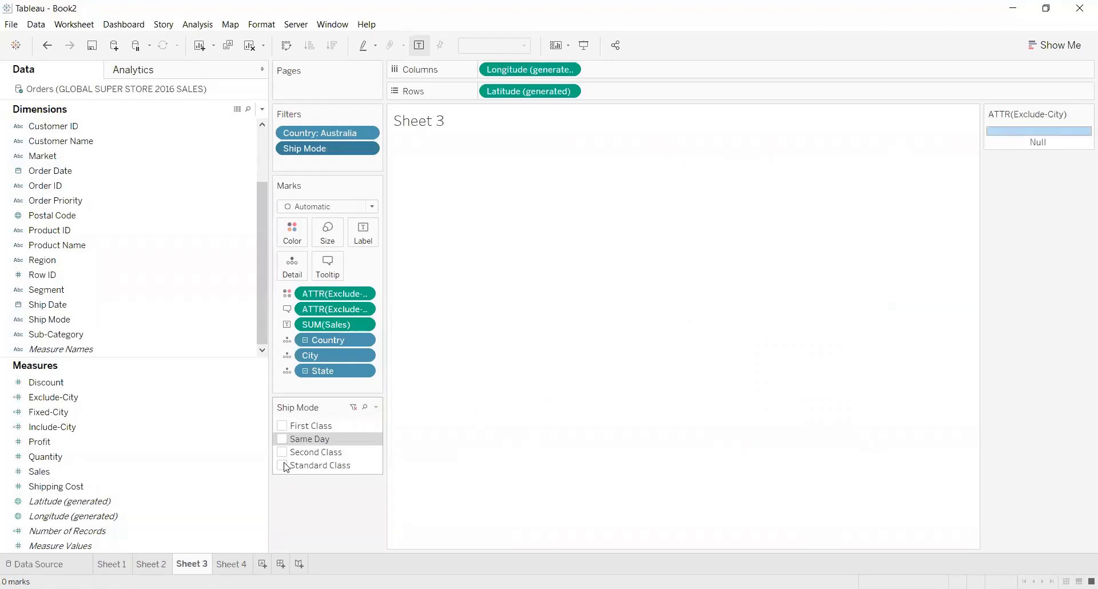
Include First Class, Same Day, Second Class and Standard Class in the Ship Mode filter again.
left_click(282, 426)
left_click(283, 438)
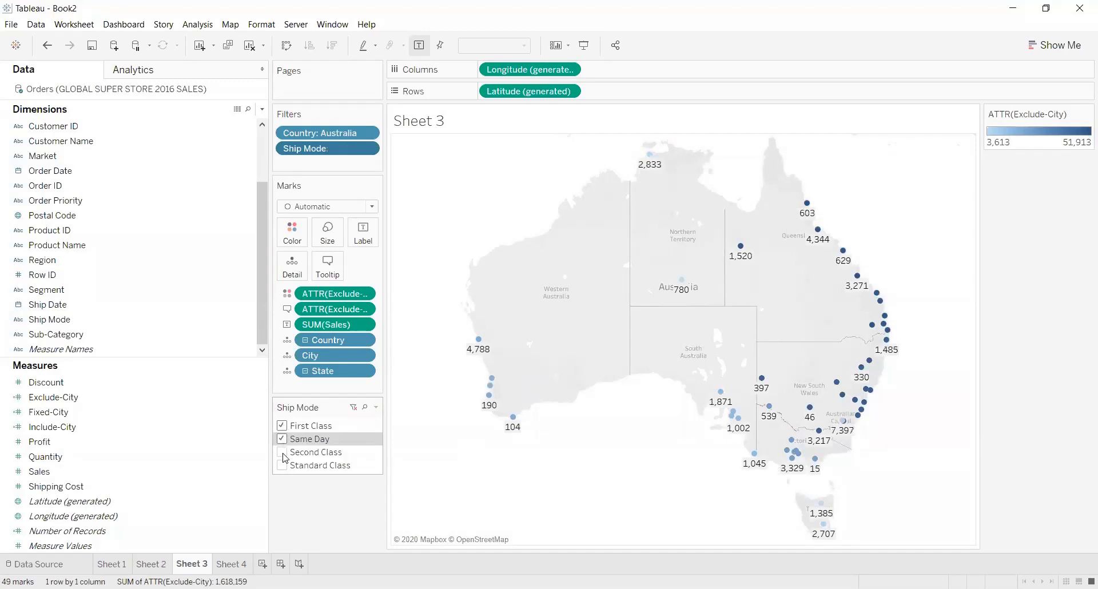
left_click(283, 451)
left_click(282, 465)
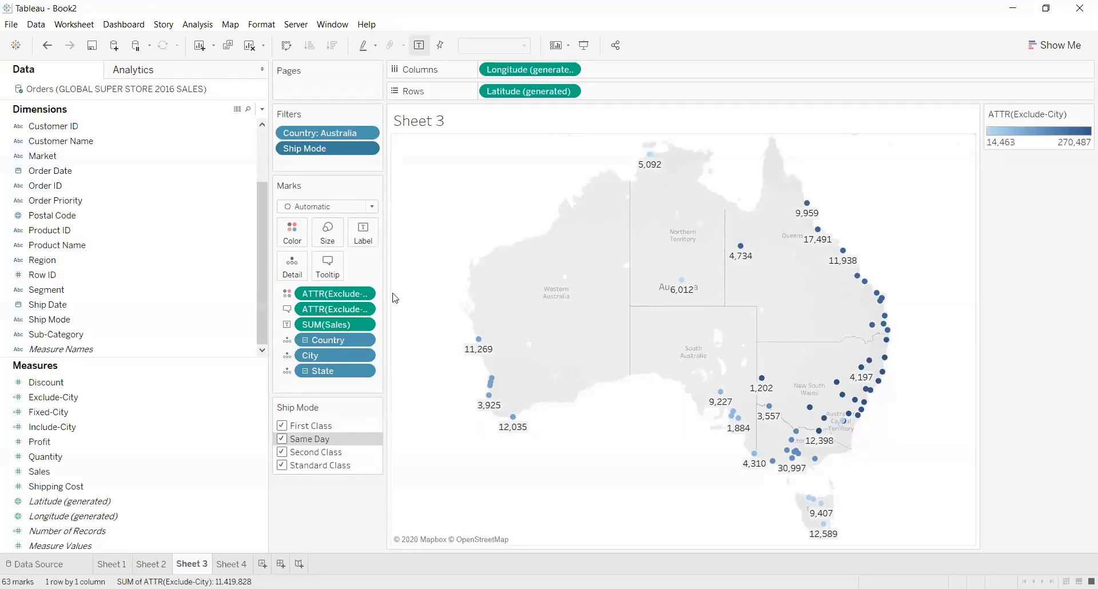
left_click(548, 28)
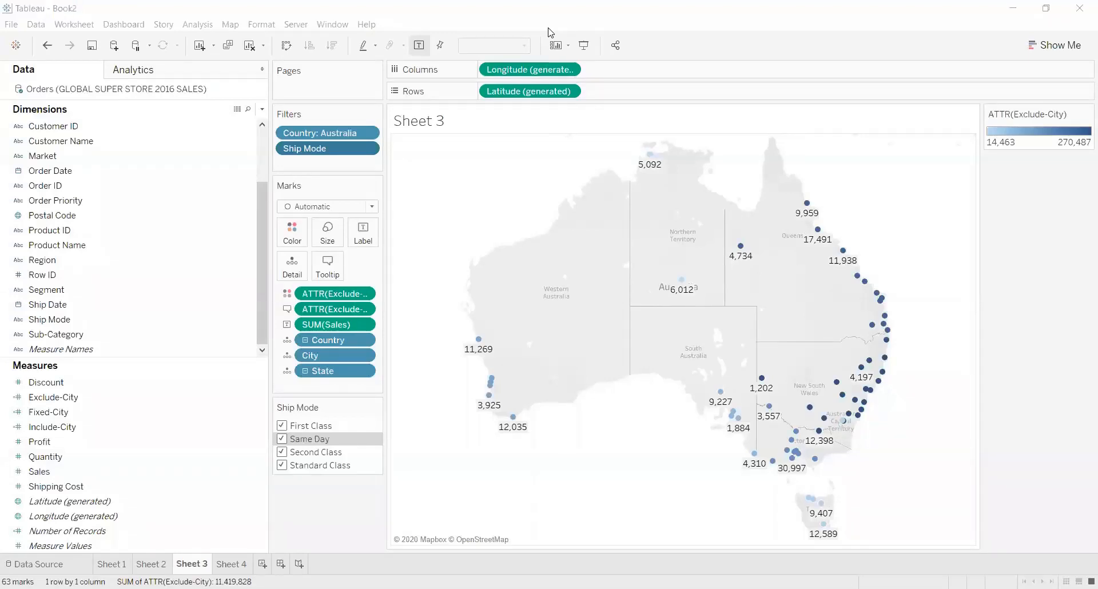